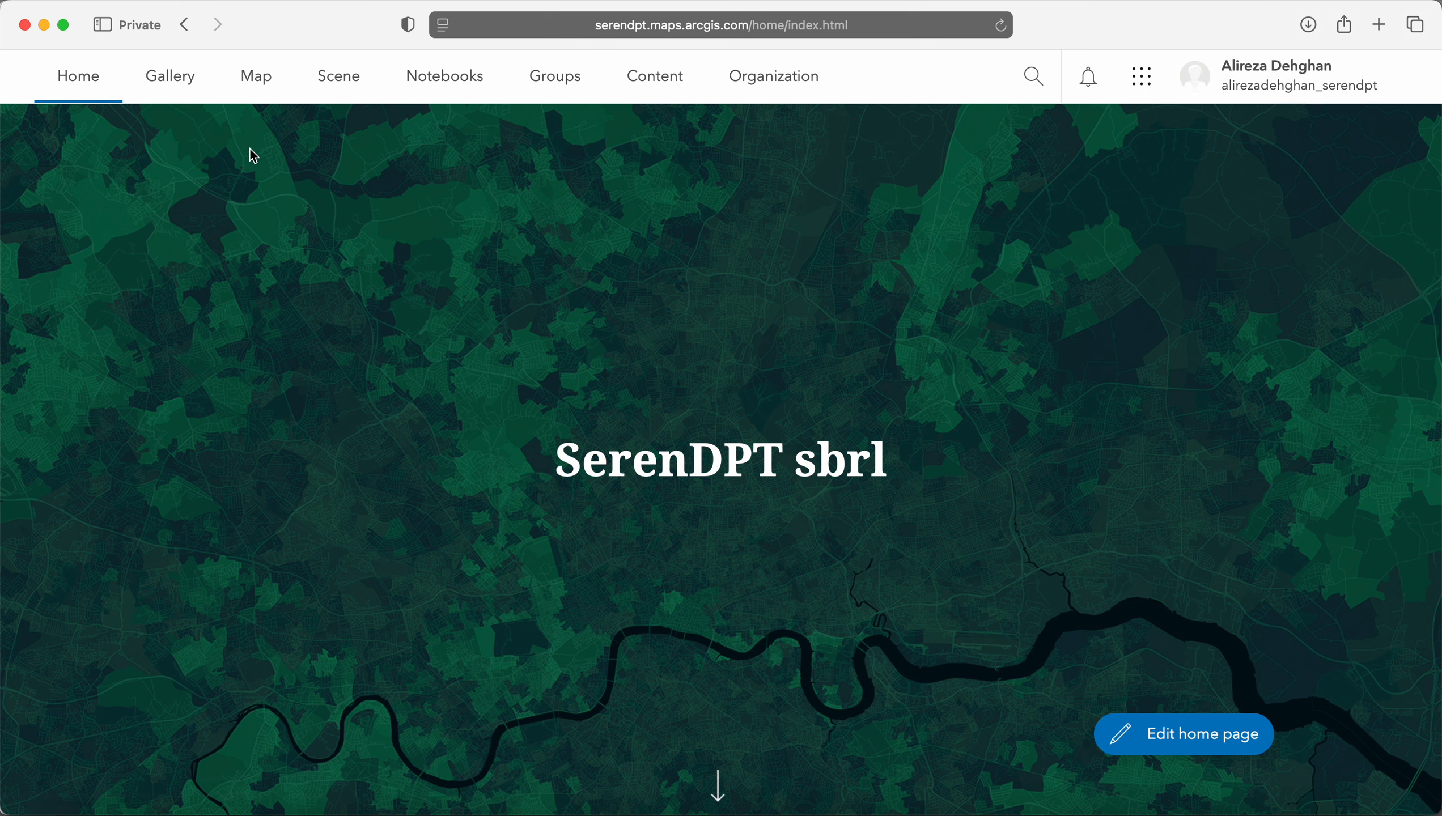
Open the content list of the whole organization and point out its item count
left_click(655, 80)
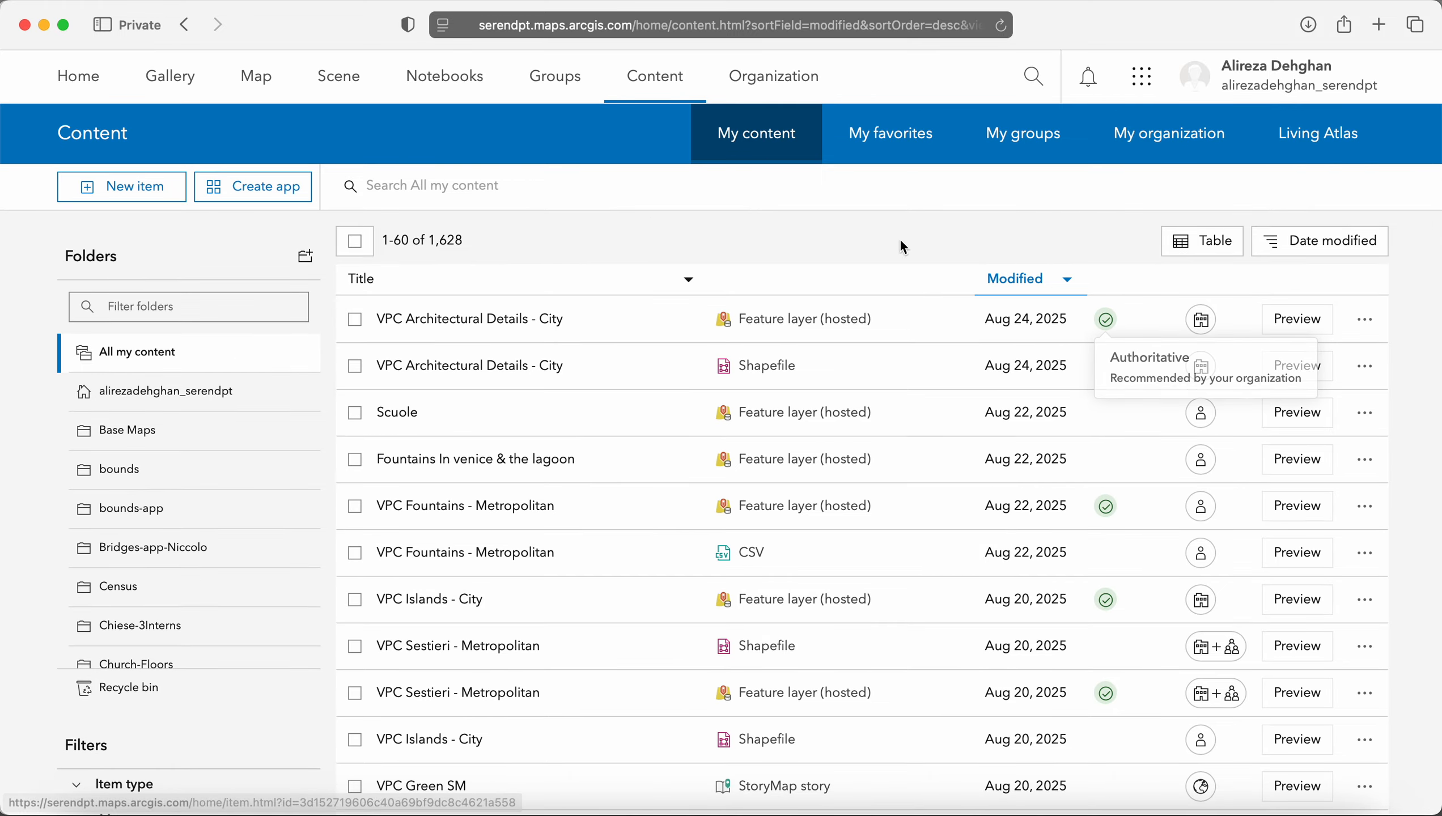
left_click(1150, 140)
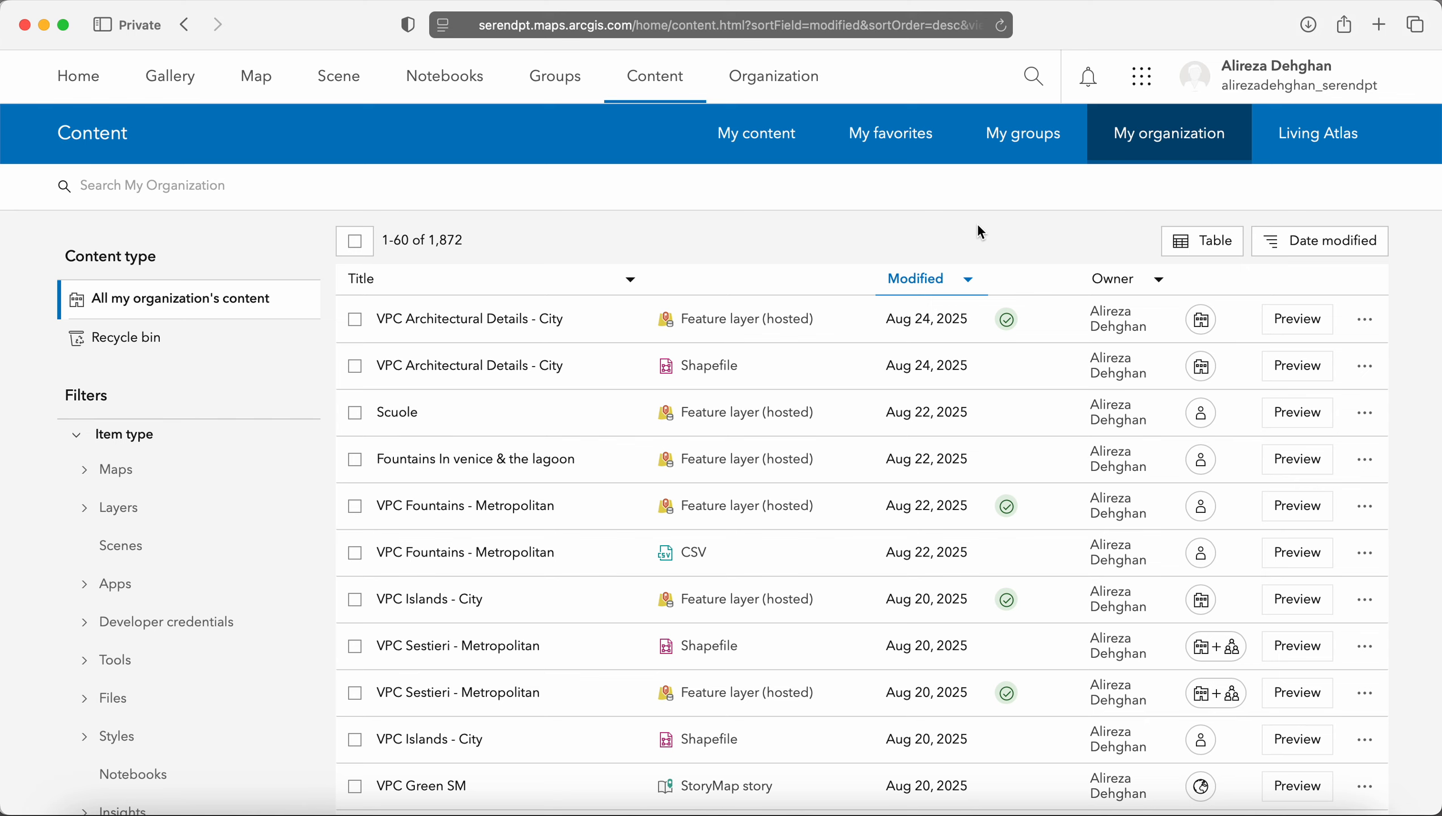
double_click(452, 241)
left_click(638, 250)
Examine the titles, item types, modification dates and authoritative marks in the organization's content list
scroll(691, 259, "down", 1)
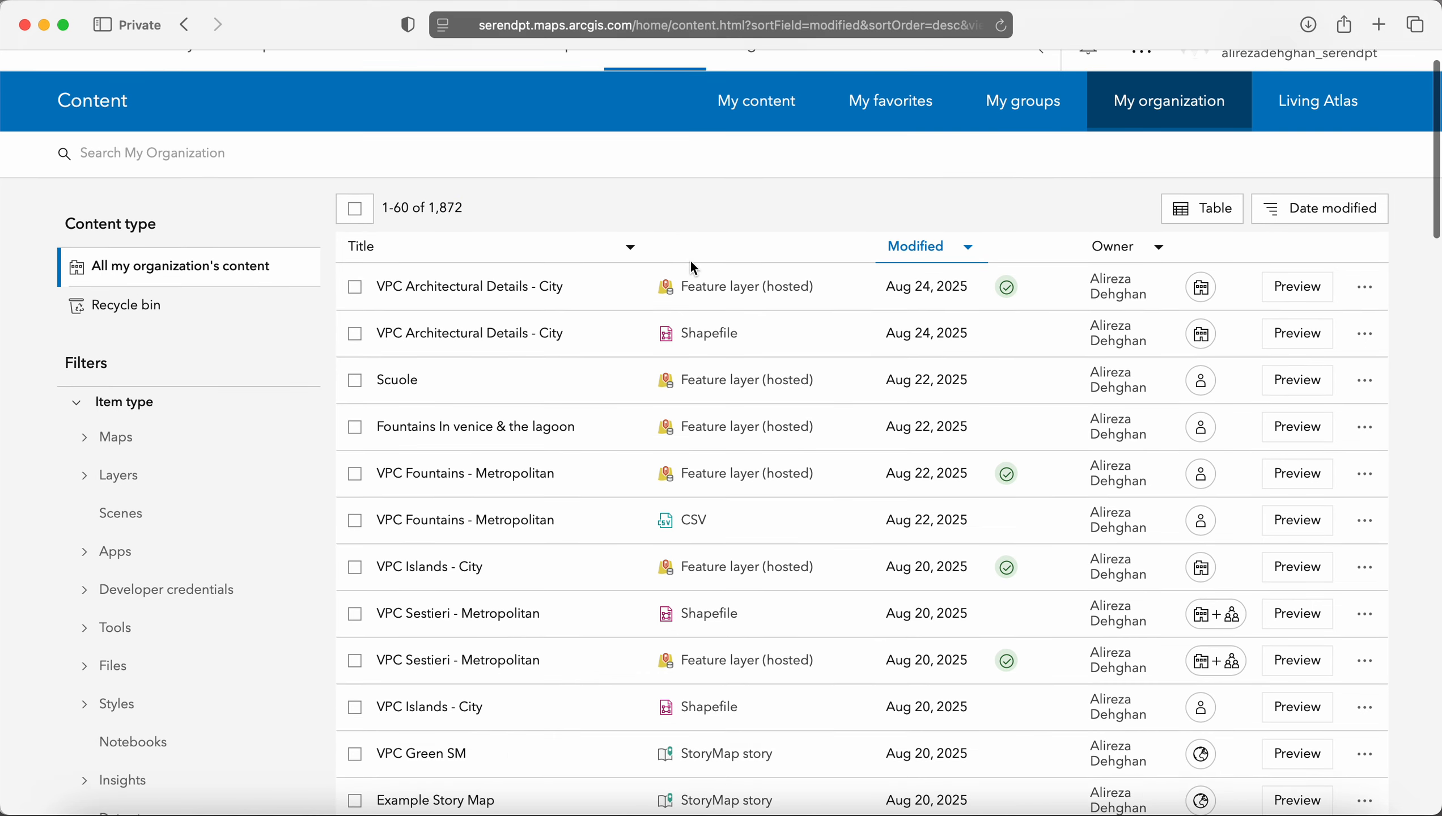
scroll(692, 263, "up", 1)
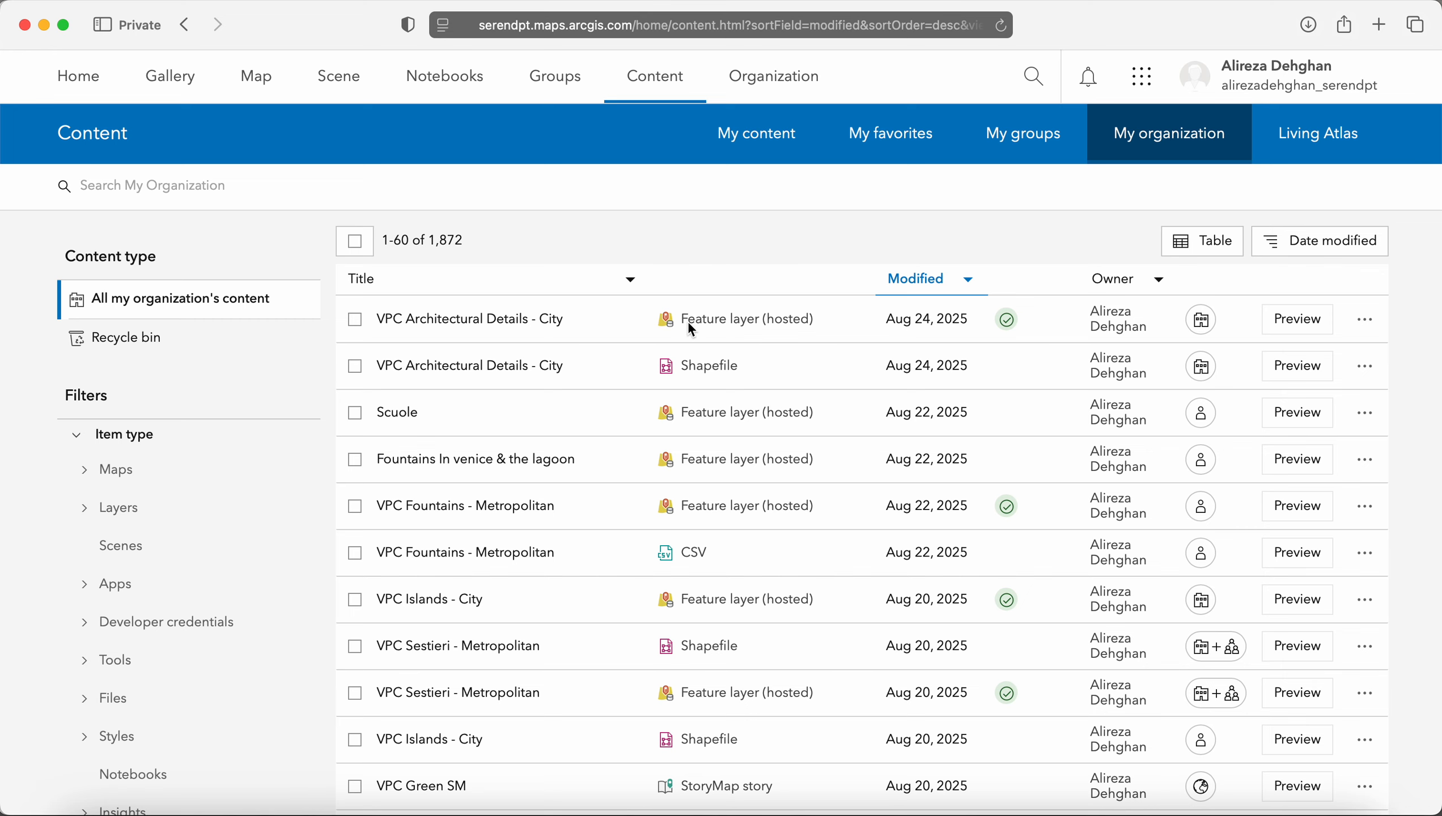
scroll(689, 324, "down", 6)
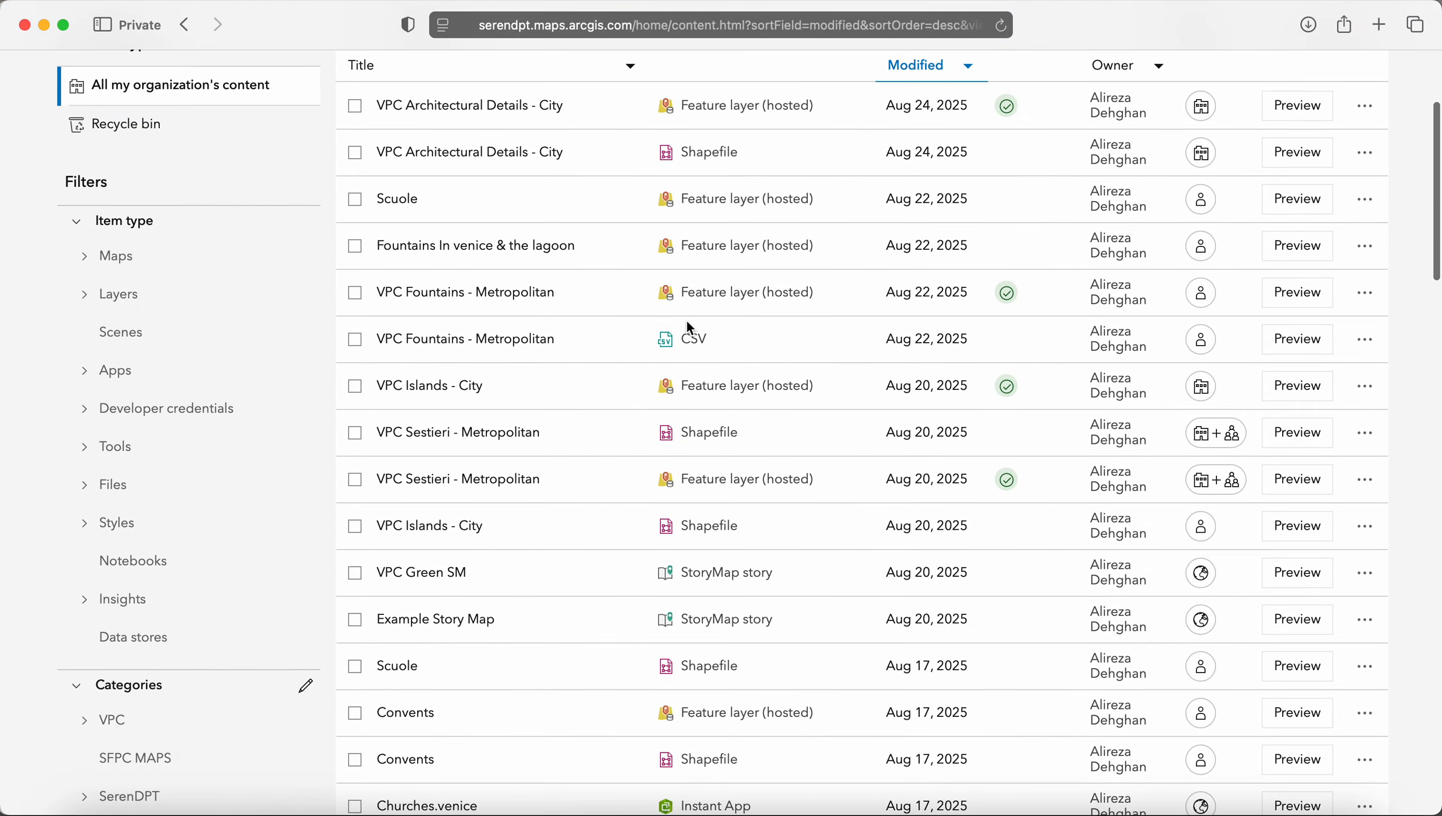
scroll(689, 327, "up", 3)
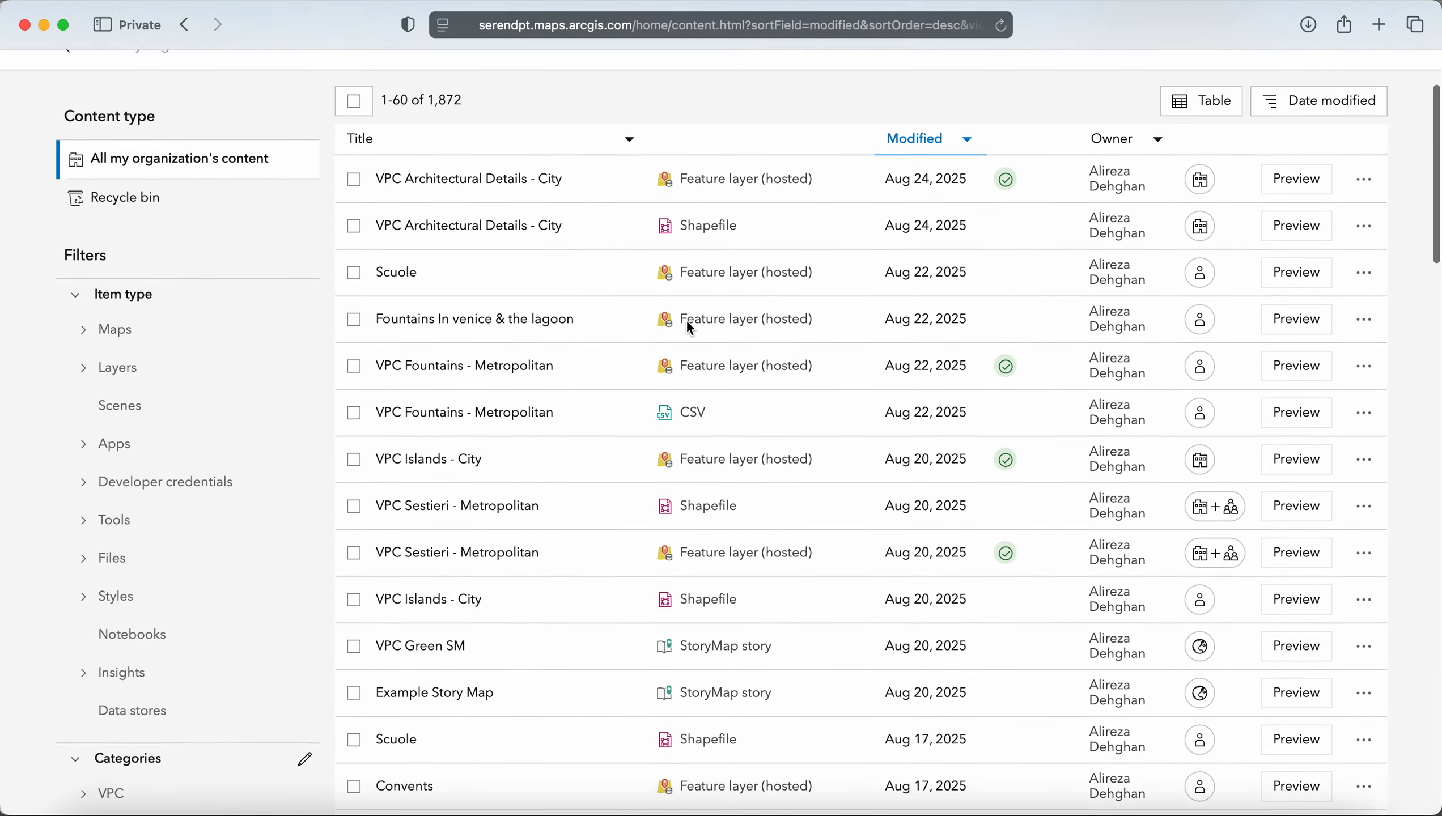
scroll(686, 319, "up", 3)
scroll(686, 319, "down", 1)
scroll(687, 320, "up", 3)
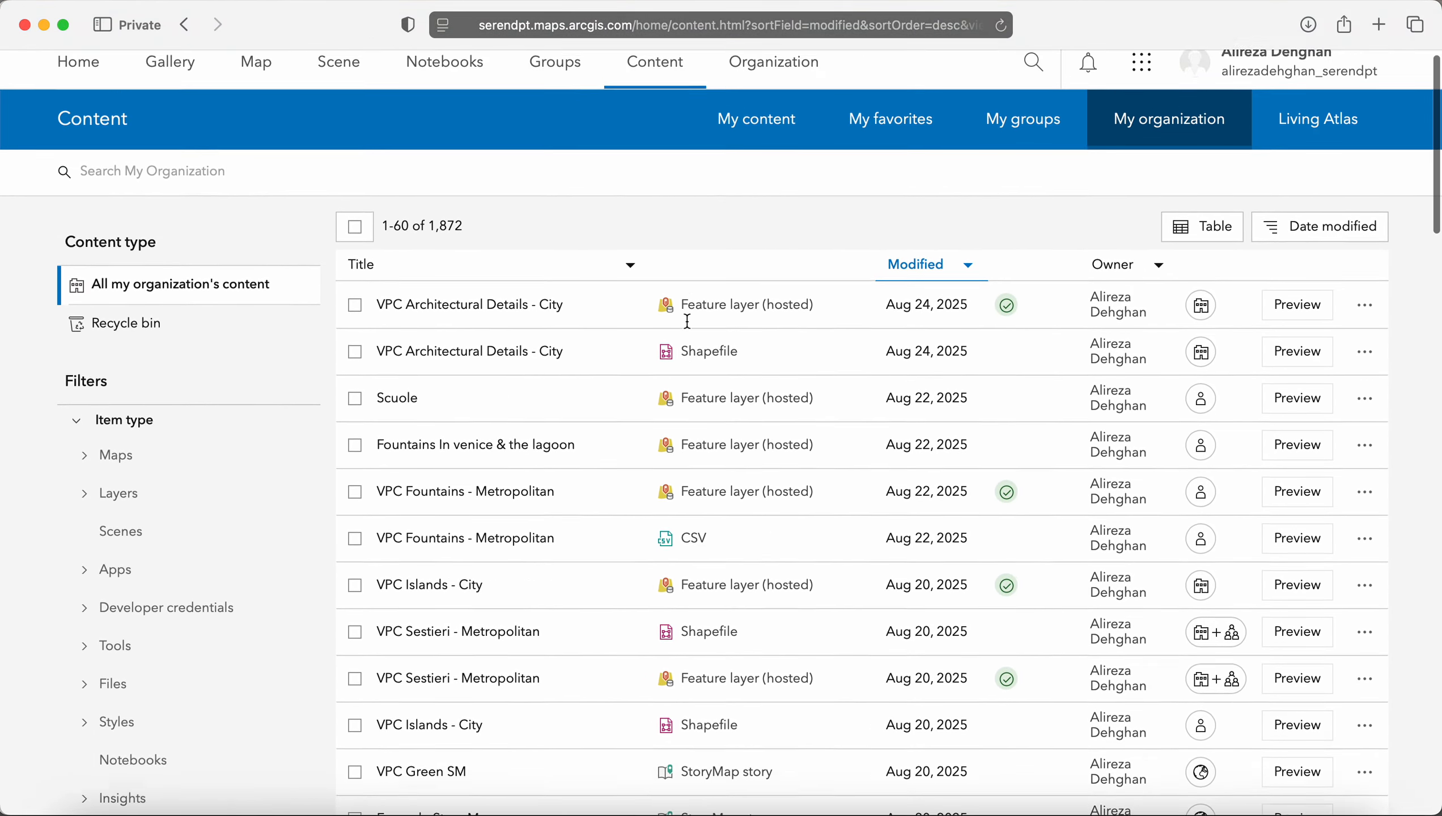
scroll(688, 321, "up", 1)
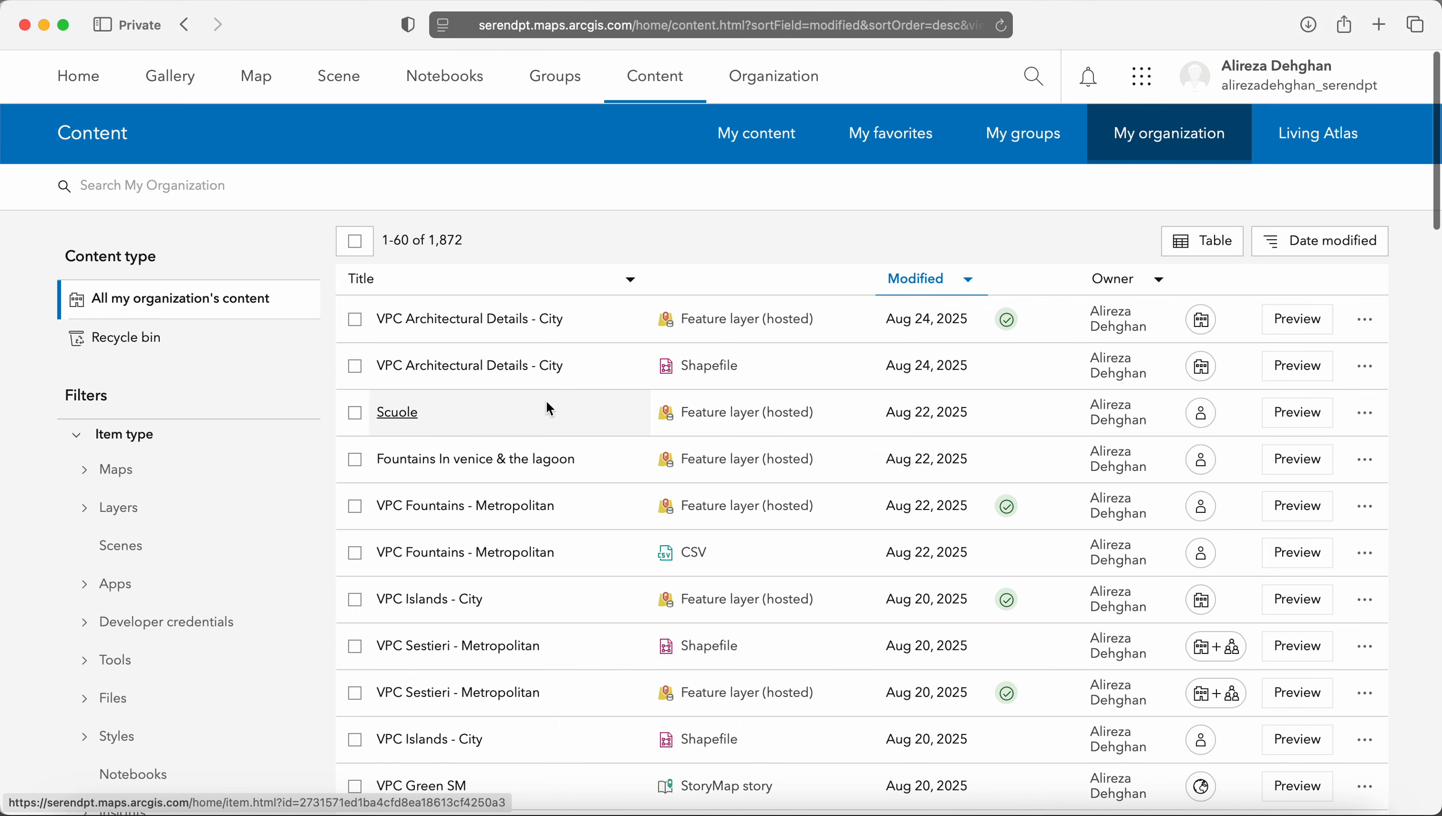
scroll(547, 409, "down", 2)
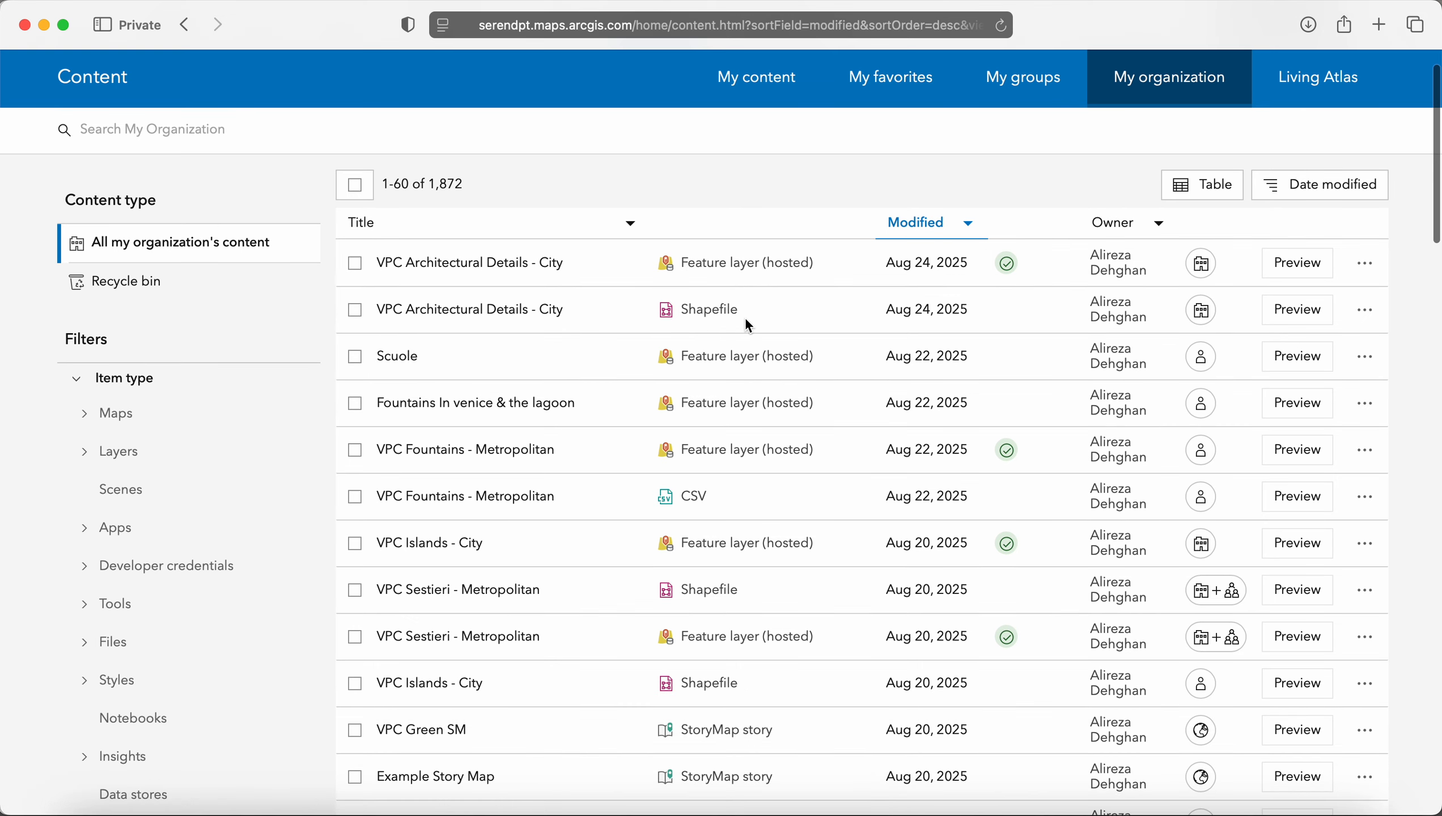
scroll(692, 505, "down", 2)
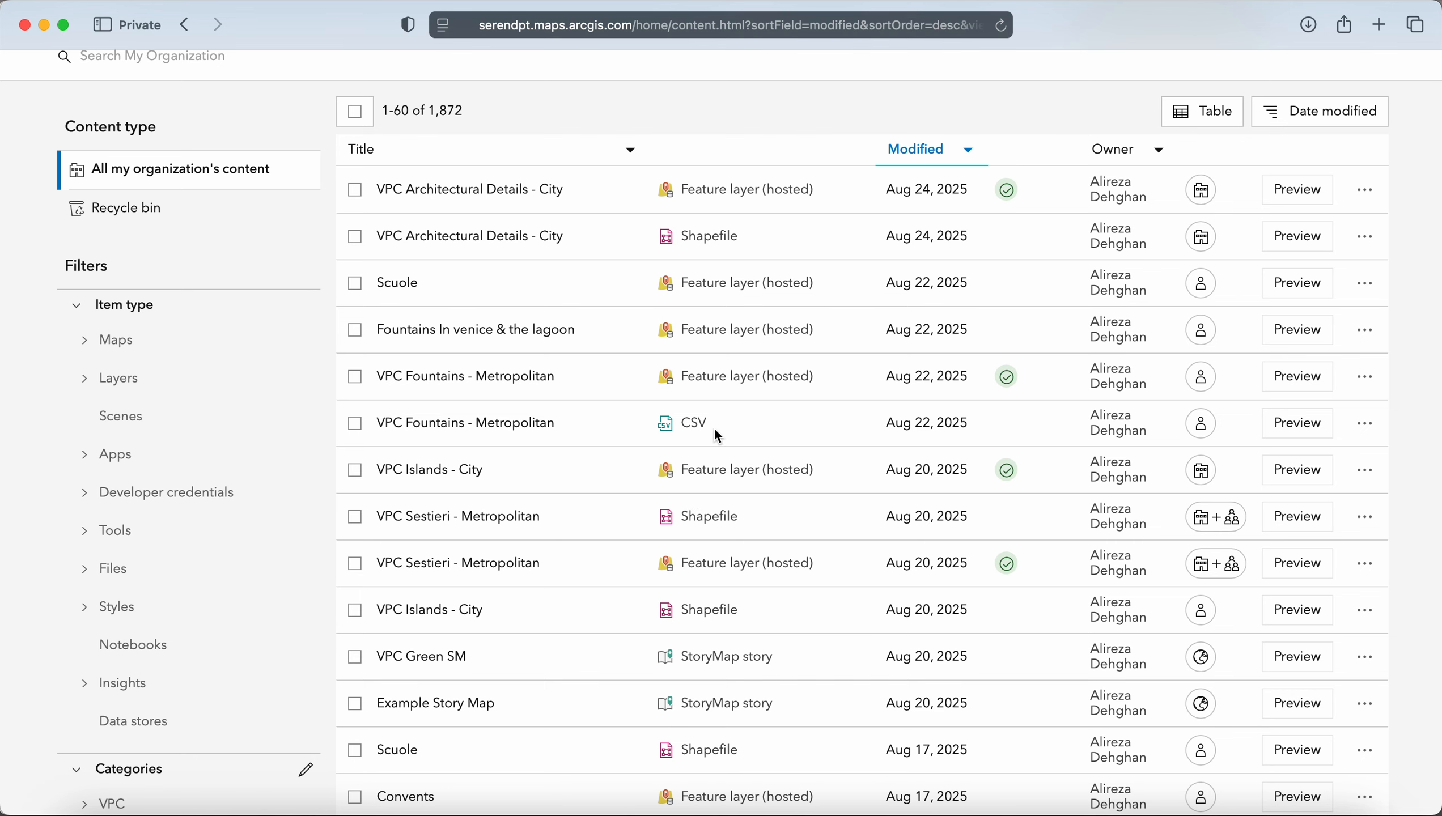
scroll(716, 429, "down", 2)
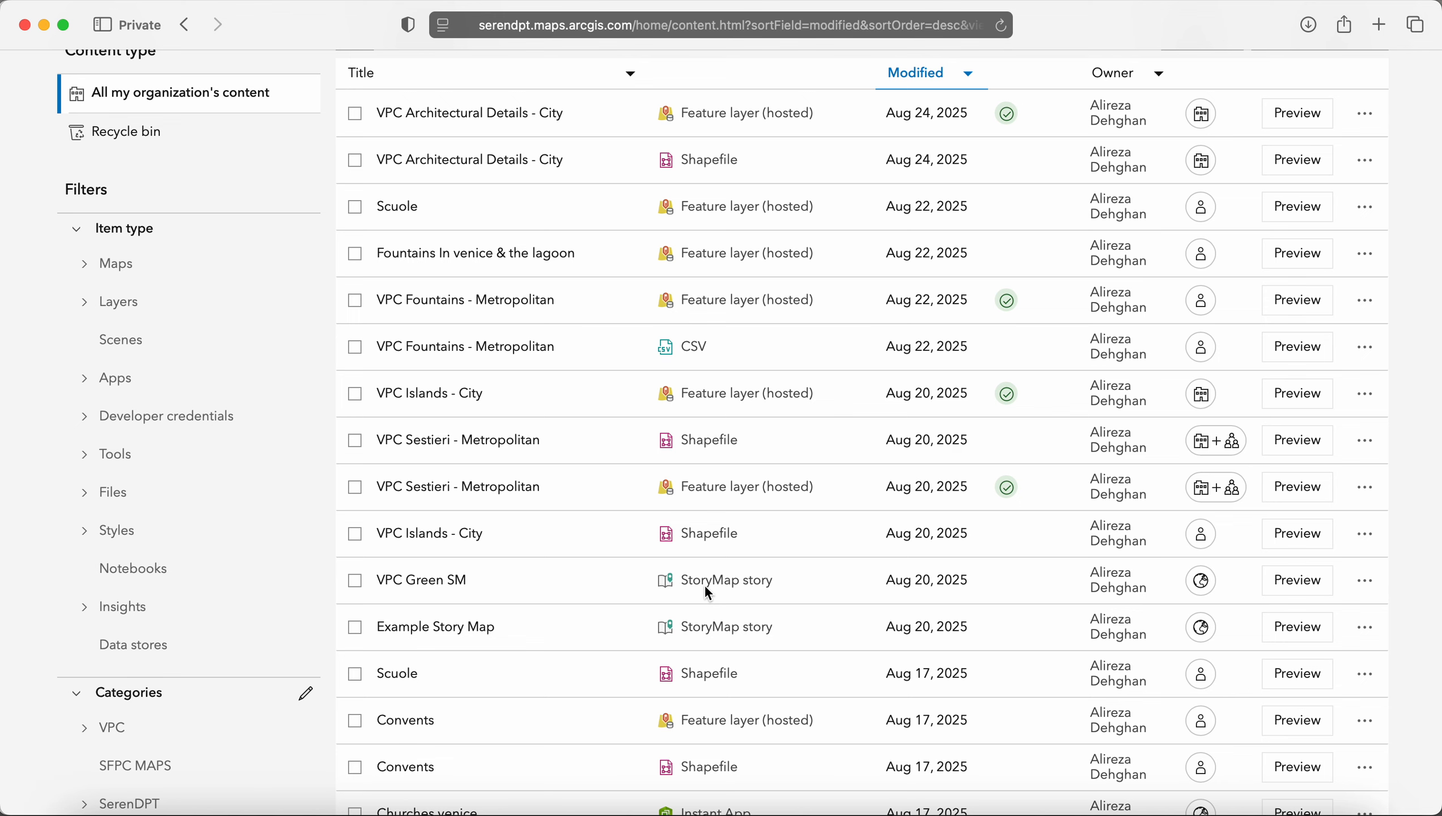
scroll(707, 594, "up", 1)
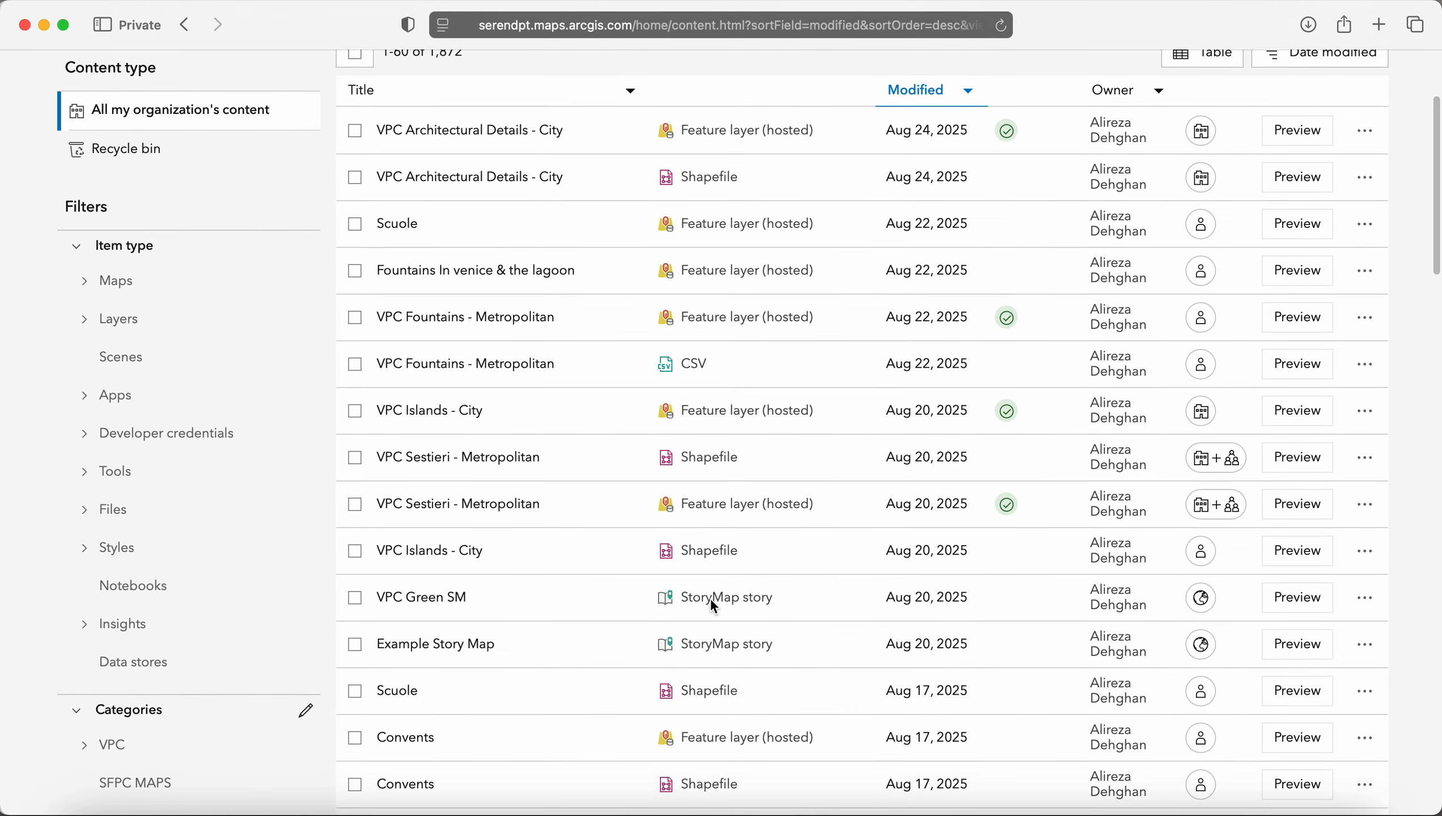
scroll(710, 598, "up", 3)
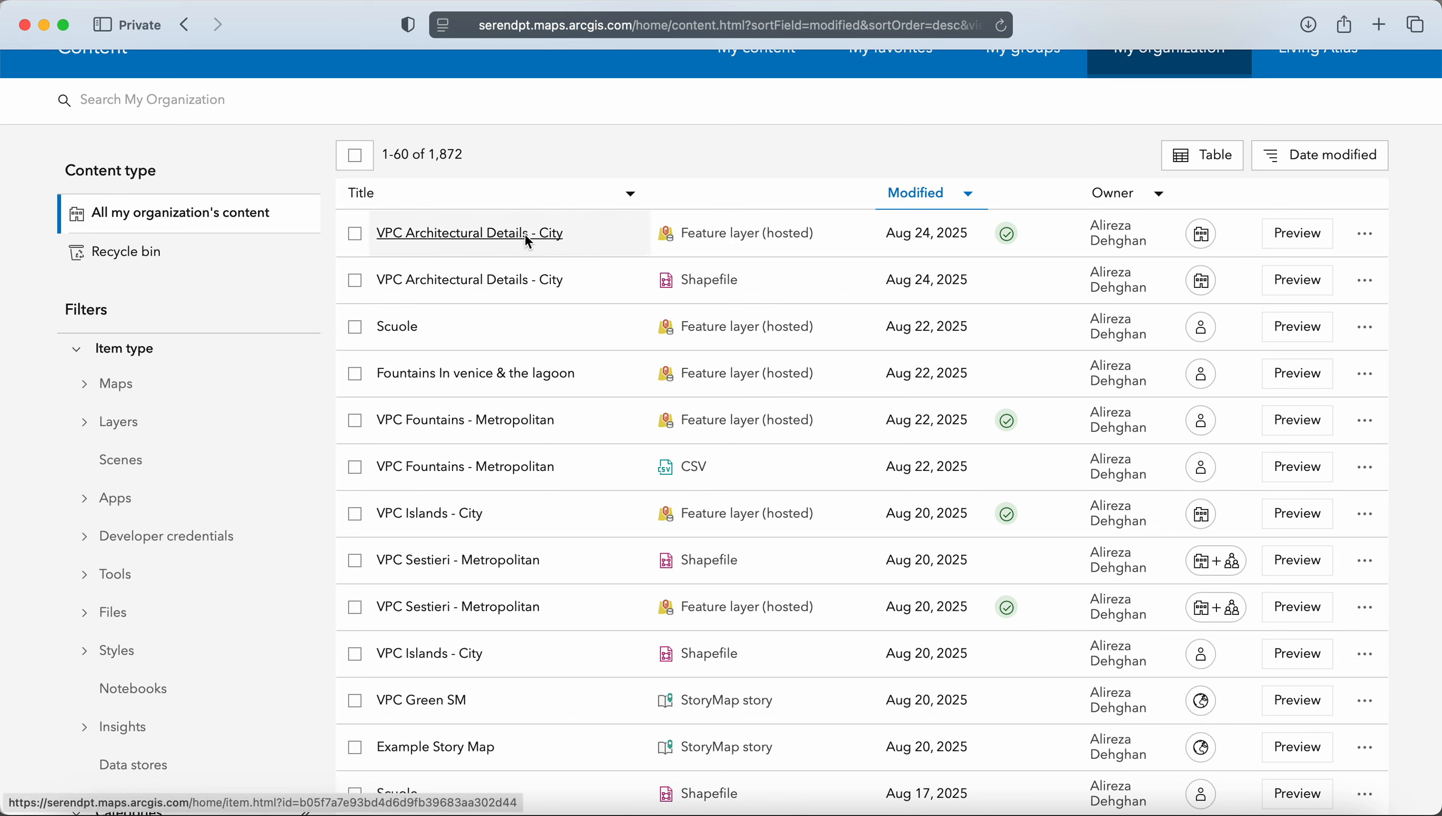
scroll(525, 237, "down", 2)
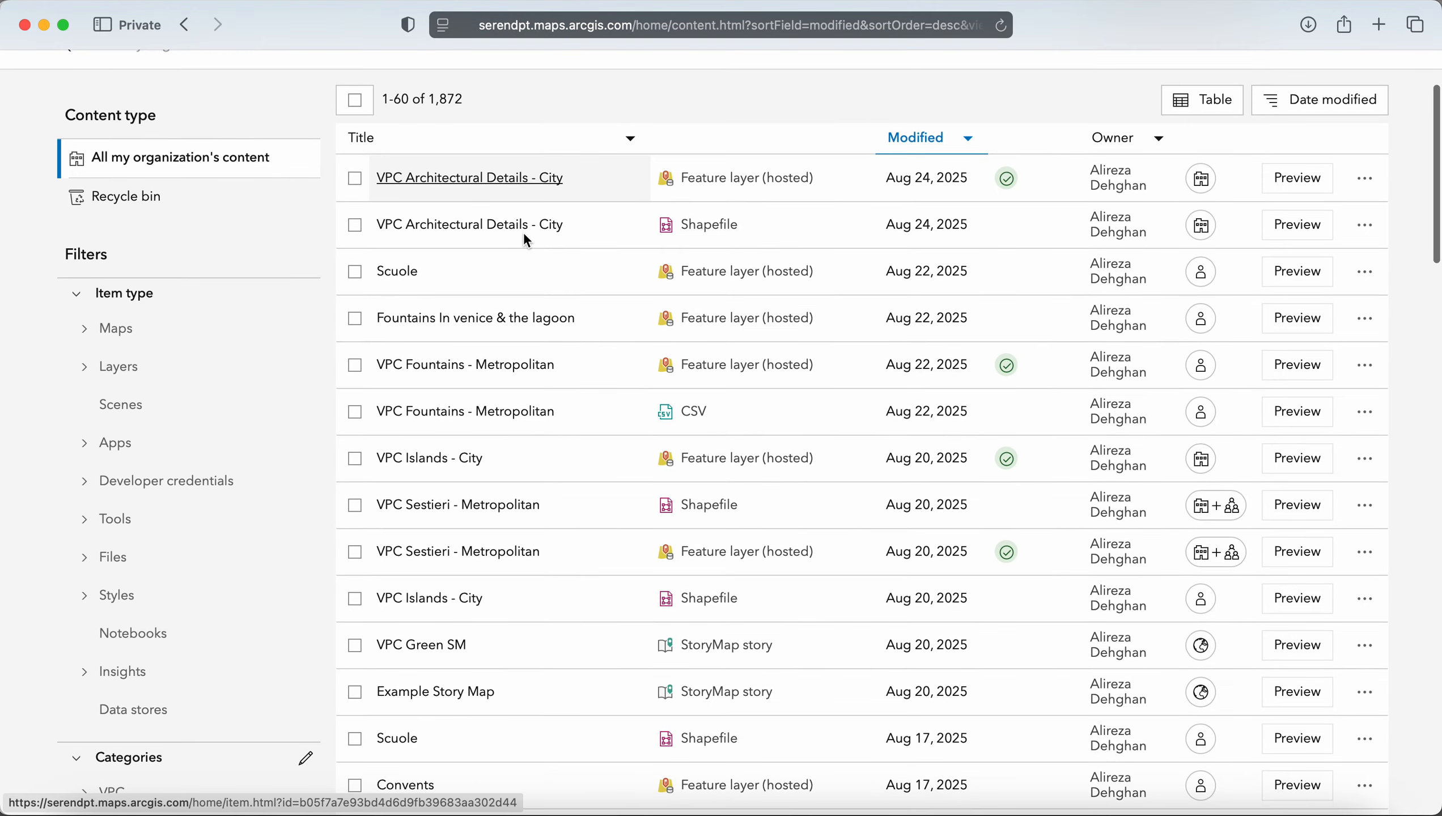
scroll(510, 184, "up", 5)
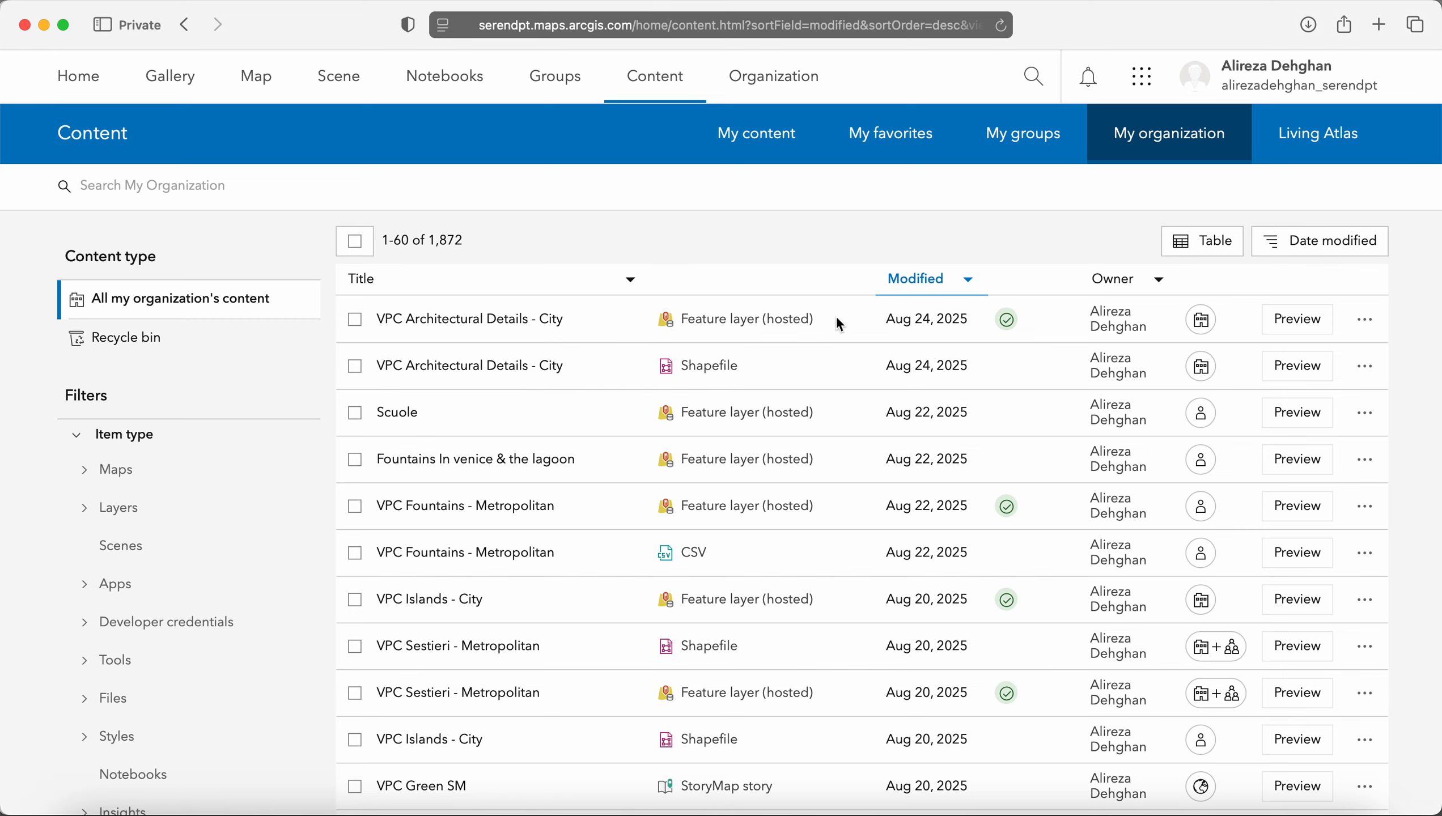
Open the hosted feature layer VPC Architectural Details - City in Map Viewer and dismiss the ModelBuilder notice
left_click(517, 318)
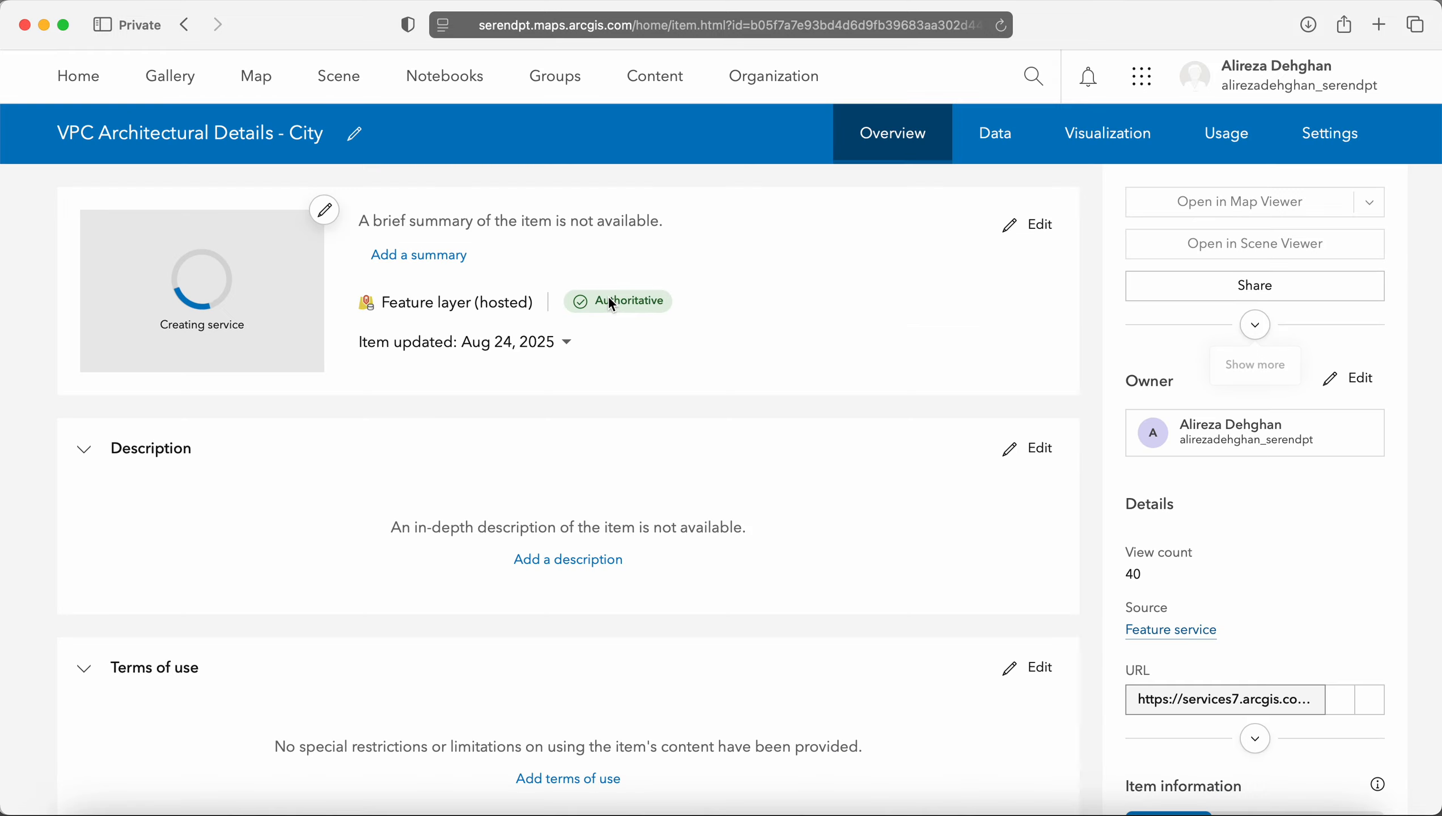
mouse_move(633, 293)
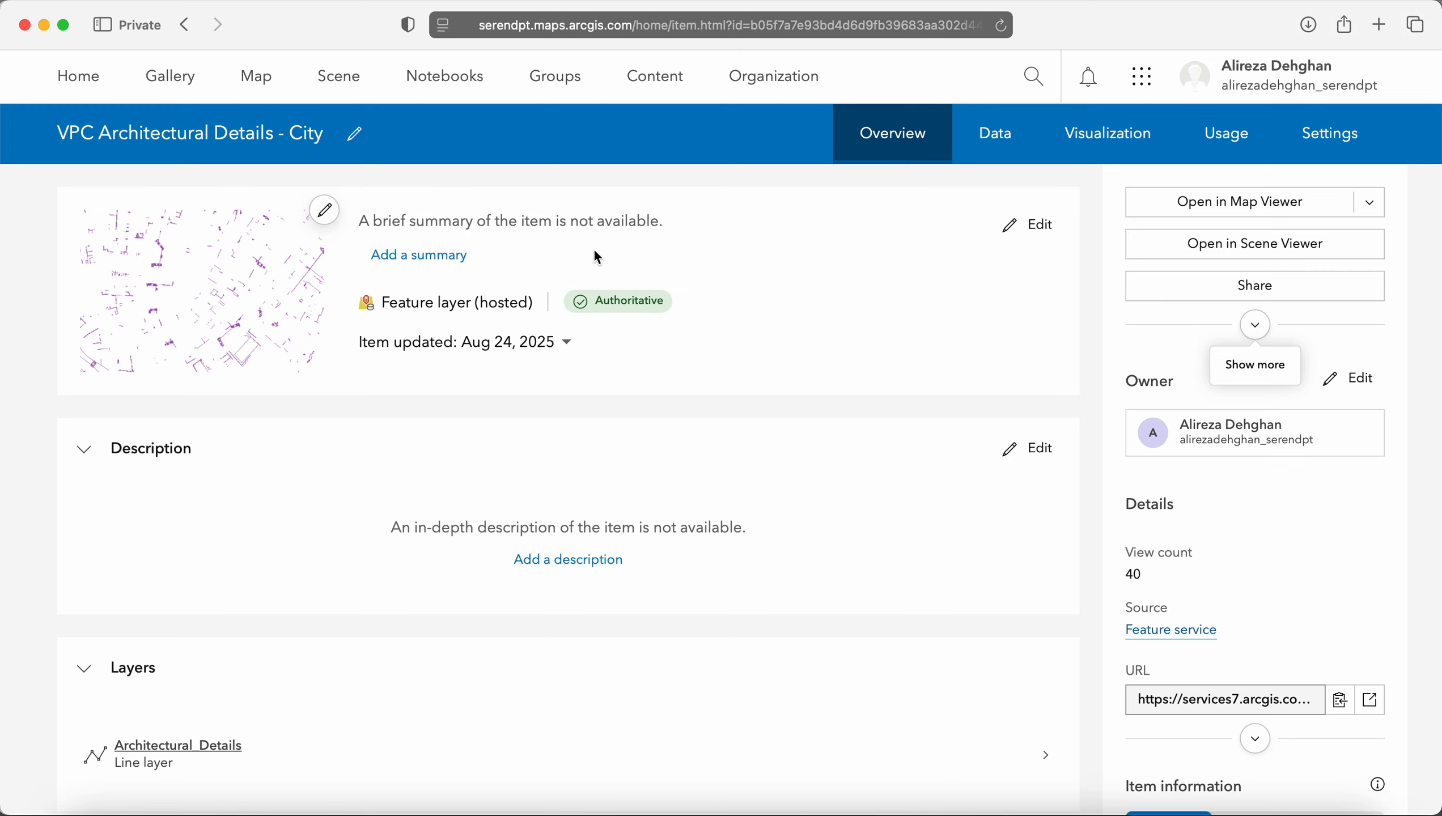
scroll(707, 320, "down", 3)
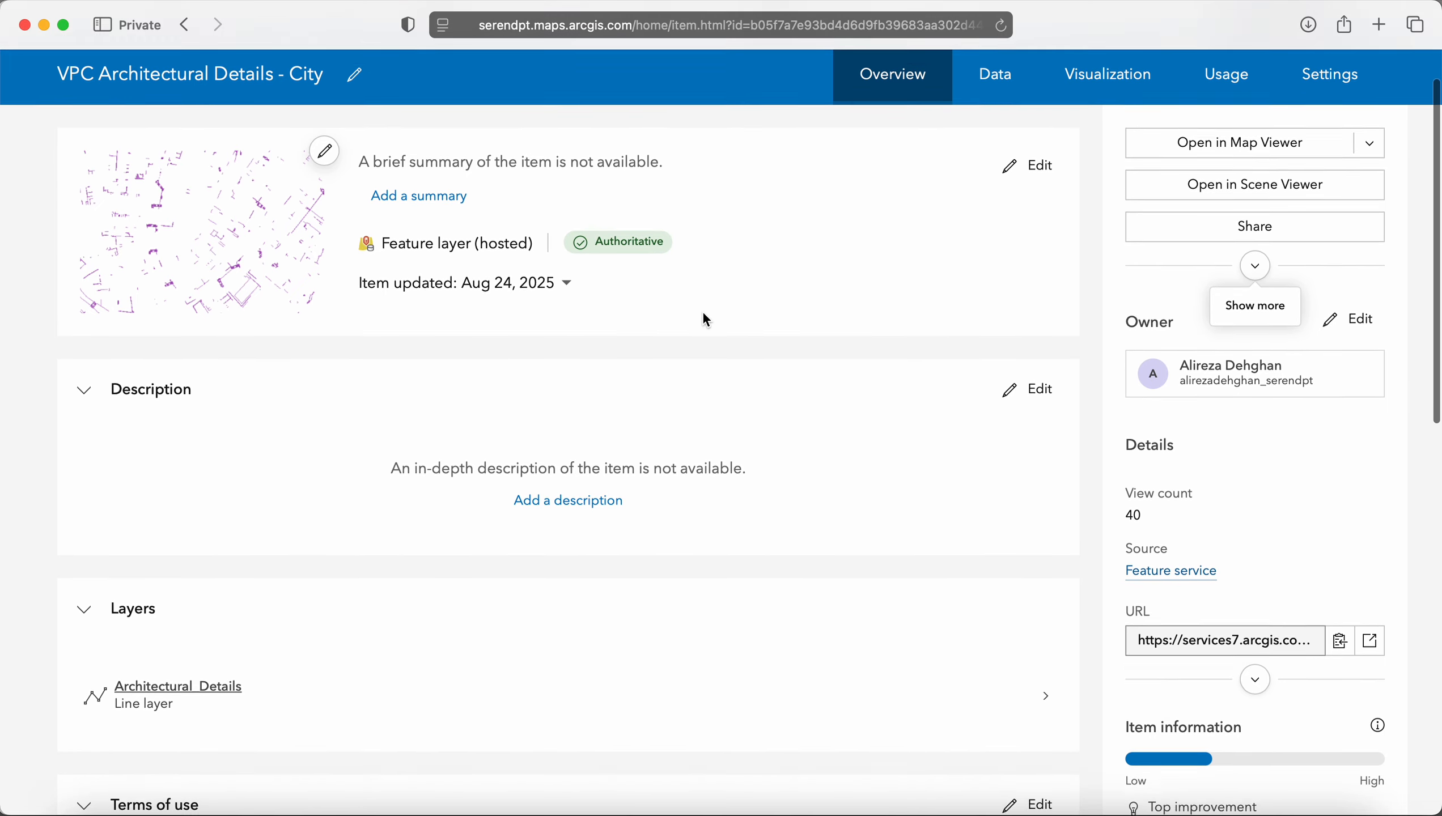
scroll(707, 320, "up", 3)
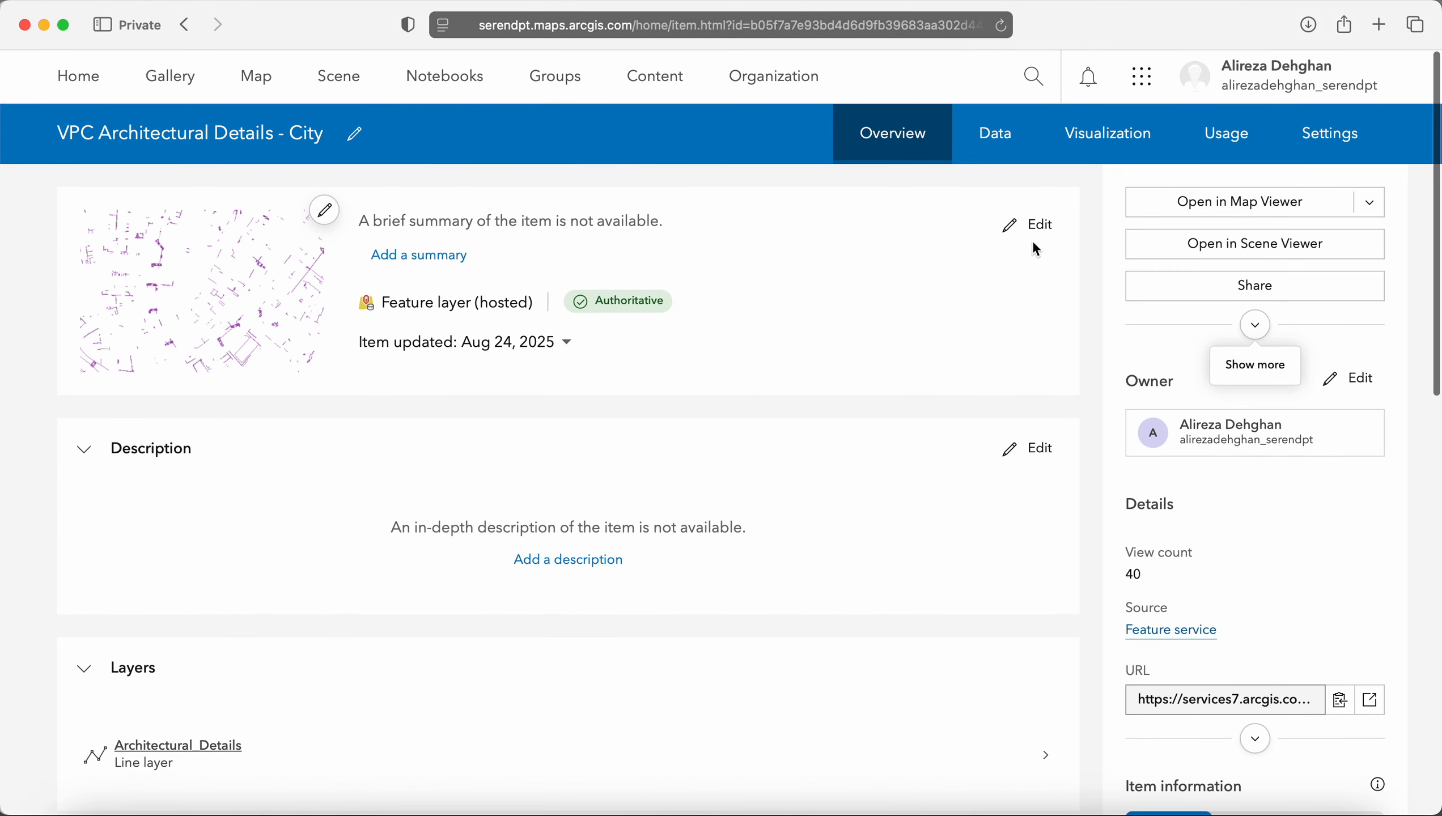
left_click(1233, 203)
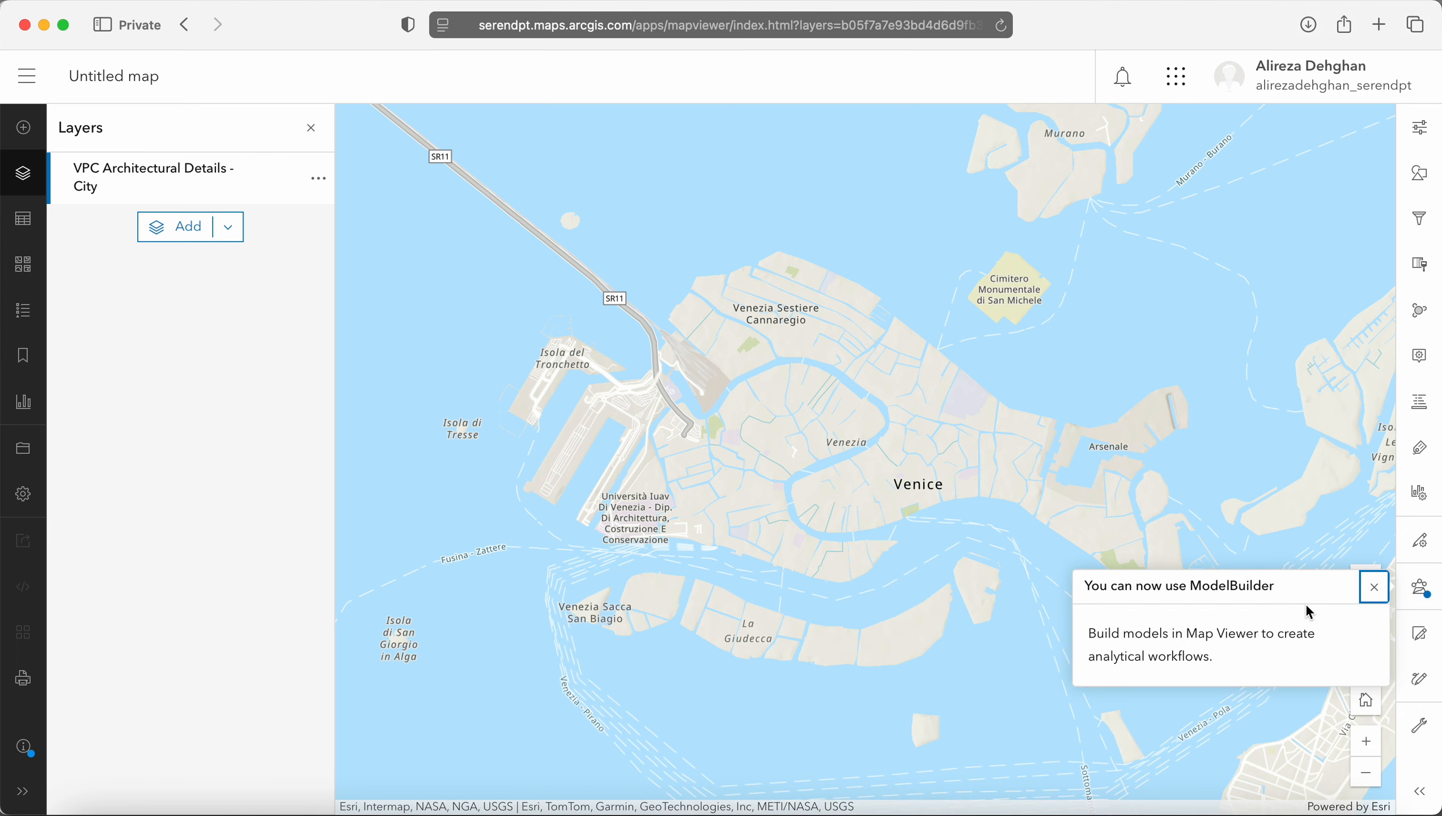
left_click(1374, 587)
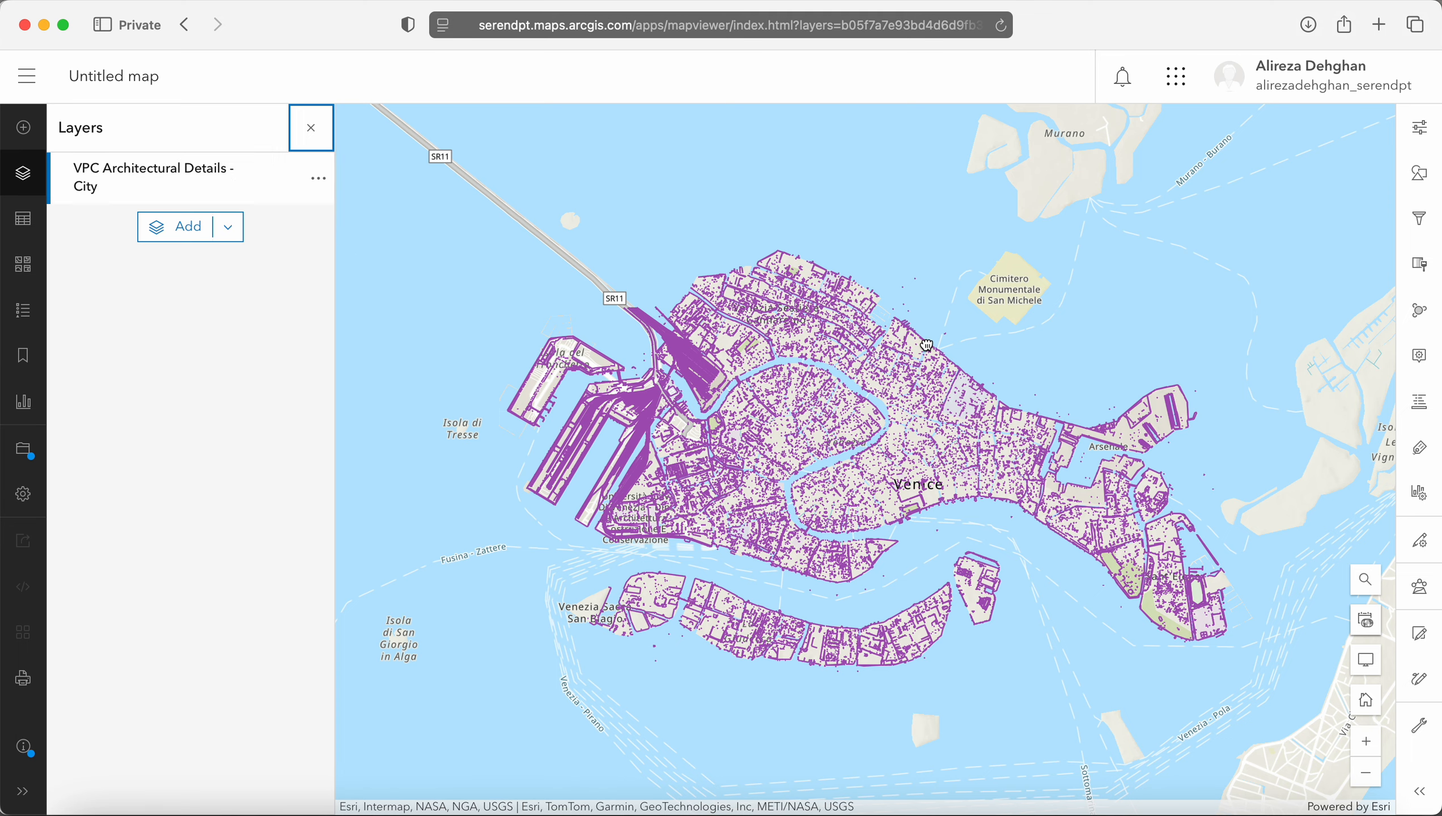
Inspect the attributes of an architectural detail line near Campo Saffa, northeast of Santa Lucia station, and close its pop-up
scroll(927, 345, "up", 5)
left_click_drag(915, 403, 940, 391)
left_click_drag(628, 391, 599, 437)
scroll(764, 389, "up", 4)
scroll(763, 388, "up", 5)
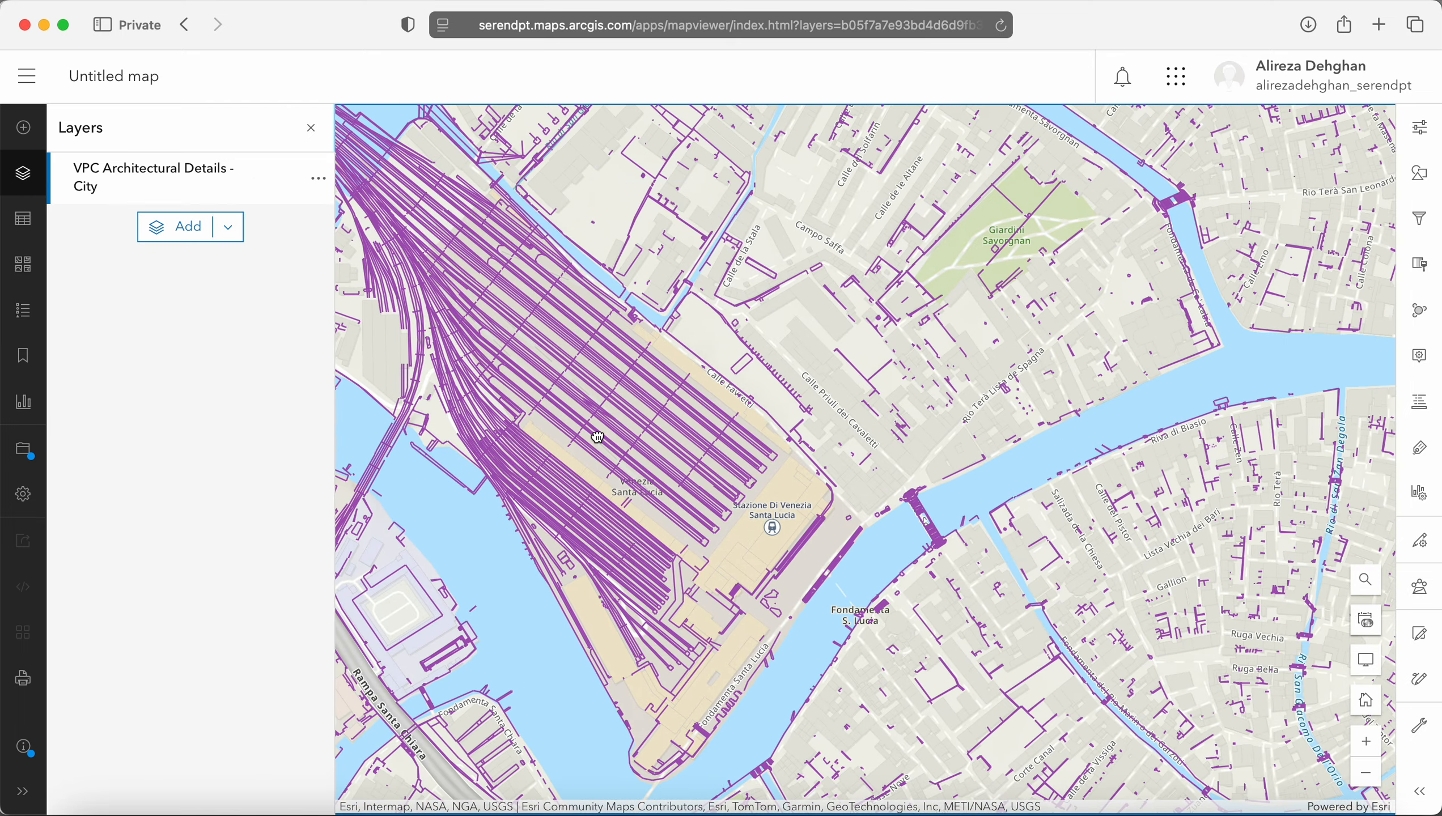
left_click(760, 302)
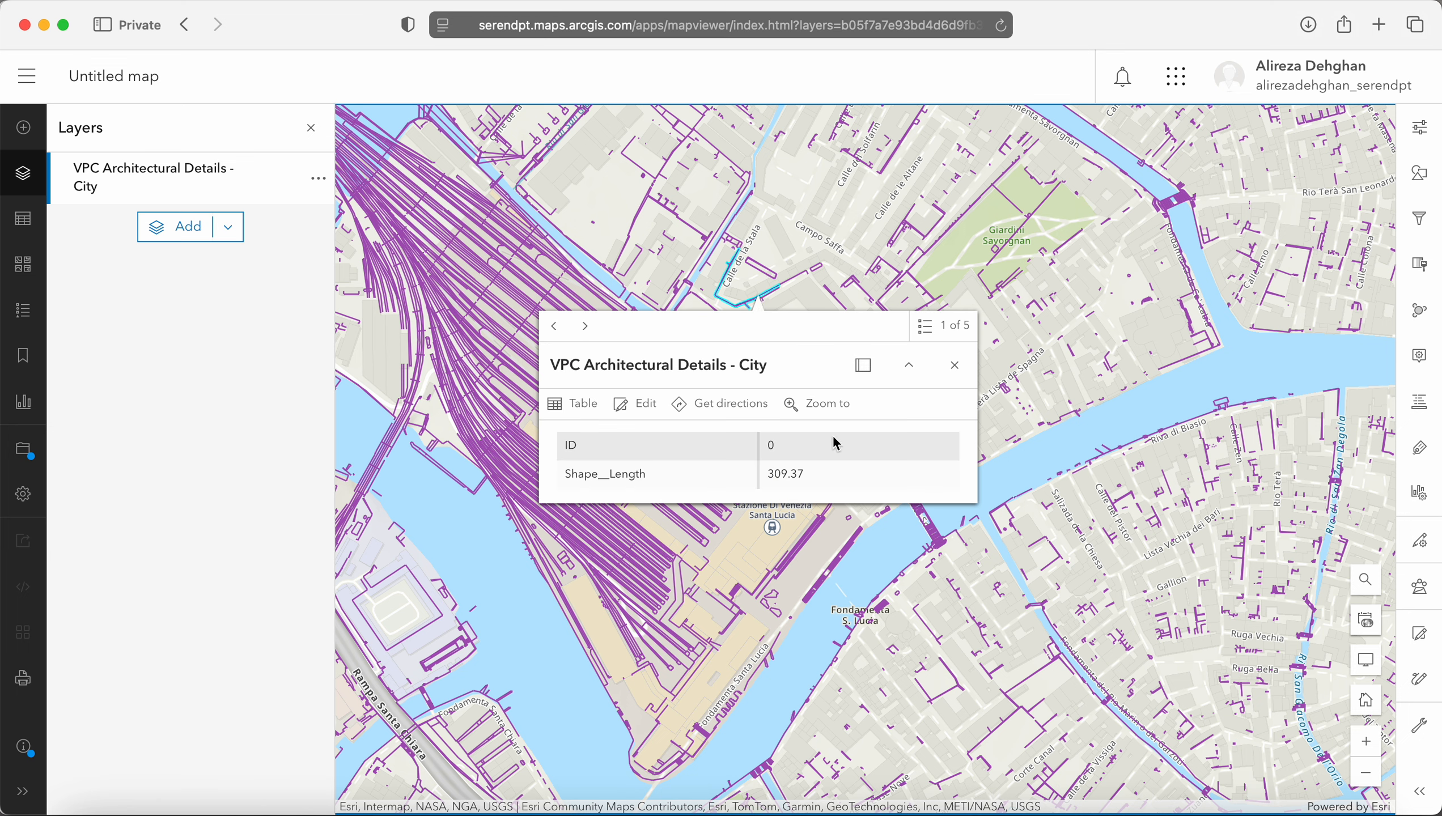
left_click(593, 334)
left_click(955, 366)
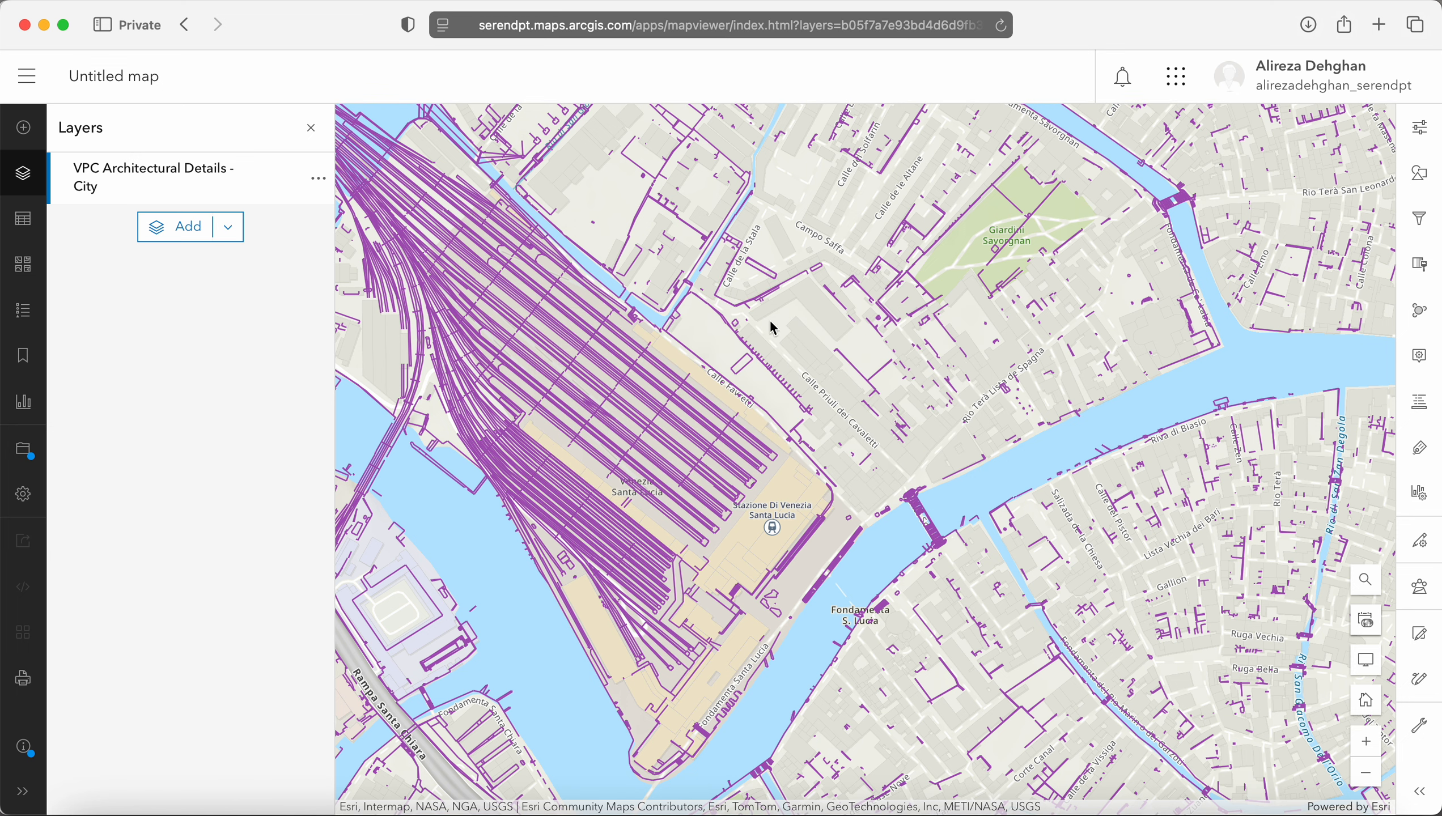
Add the hosted feature layer VPC Islands - City from My content to the map and return to the layer list
left_click(176, 231)
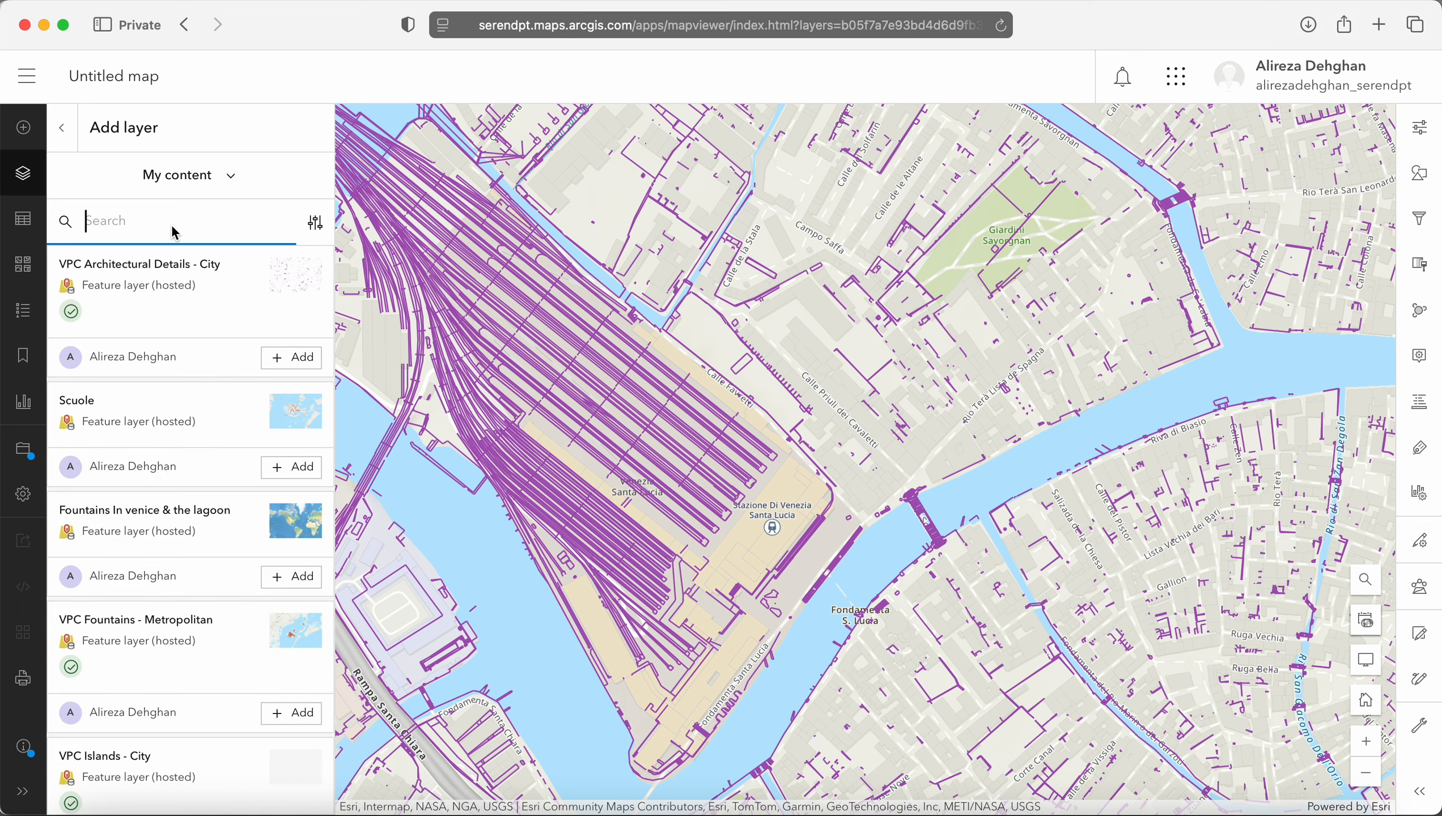
scroll(212, 505, "down", 3)
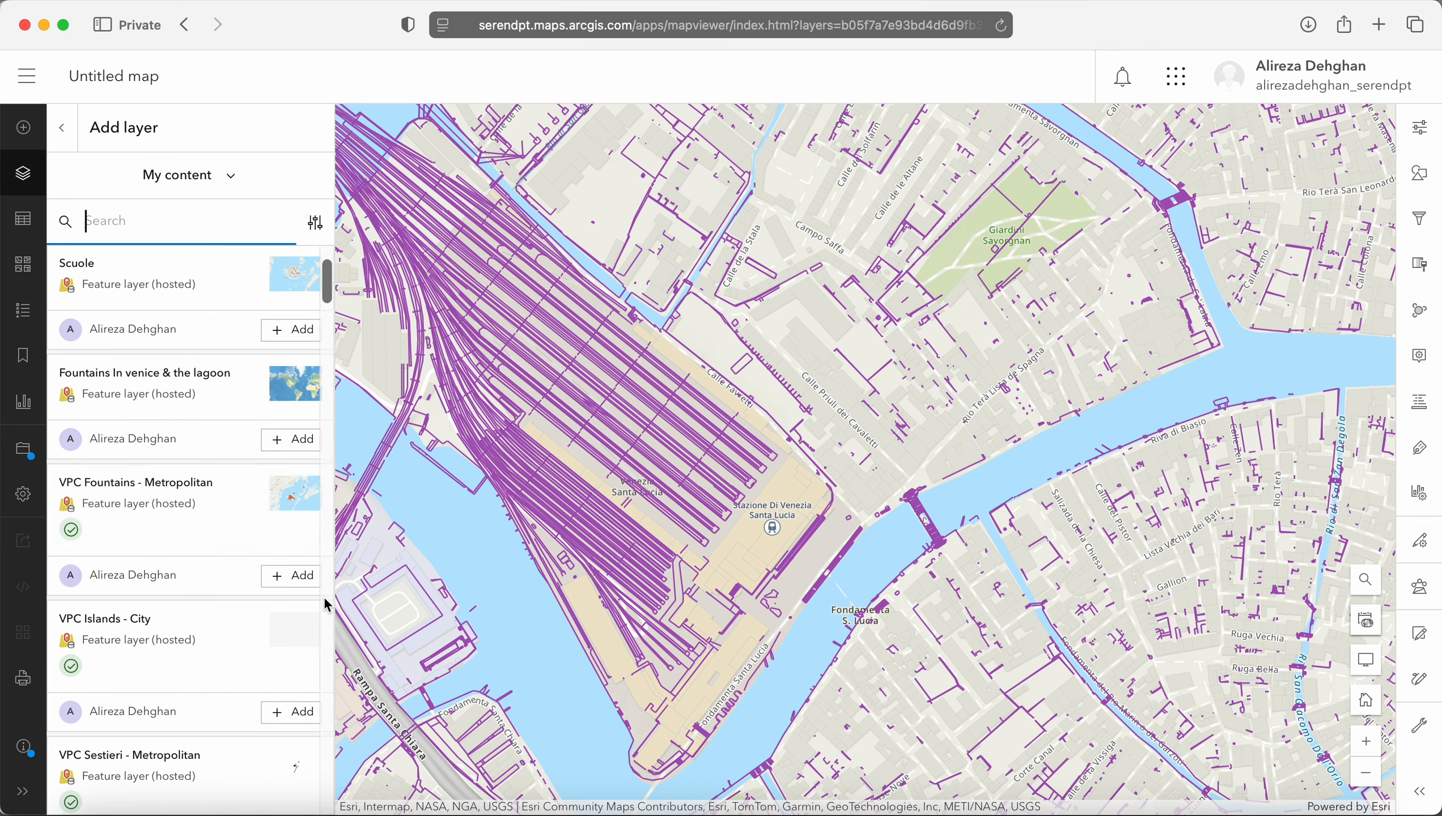
left_click(289, 712)
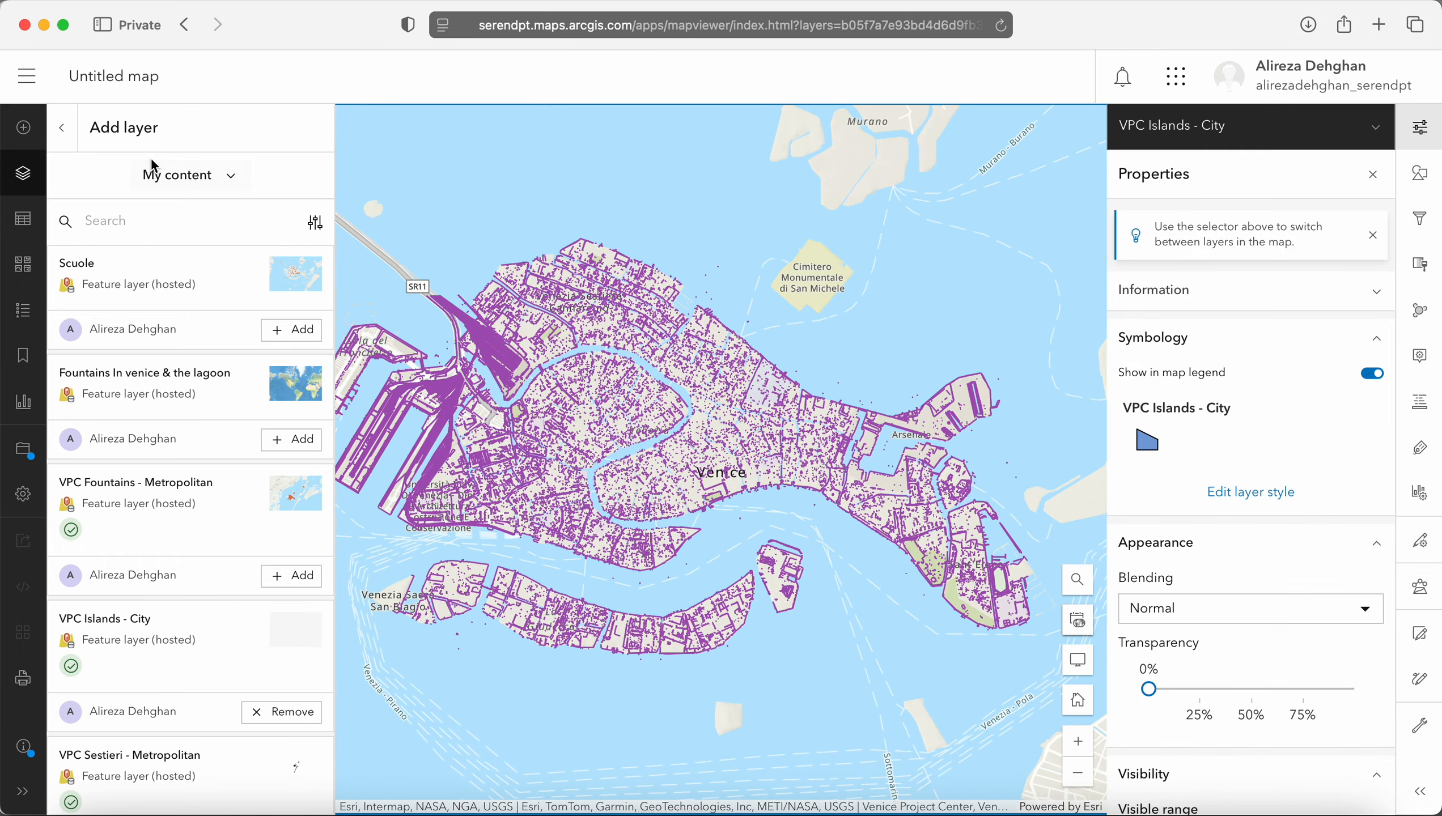
left_click(62, 128)
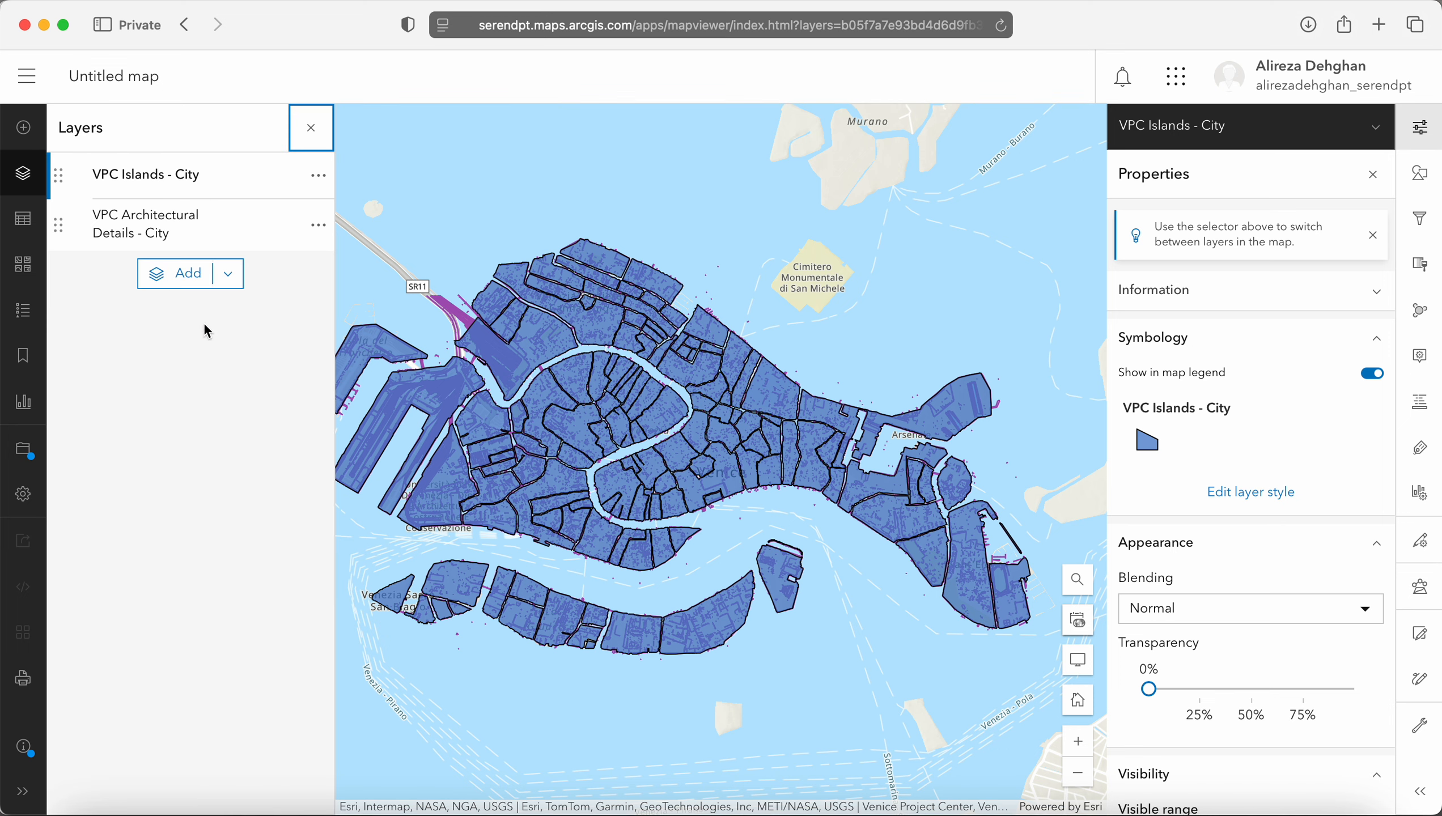
left_click(60, 181)
mouse_move(61, 185)
left_mouse_down()
mouse_move(58, 249)
mouse_move(58, 176)
left_mouse_up()
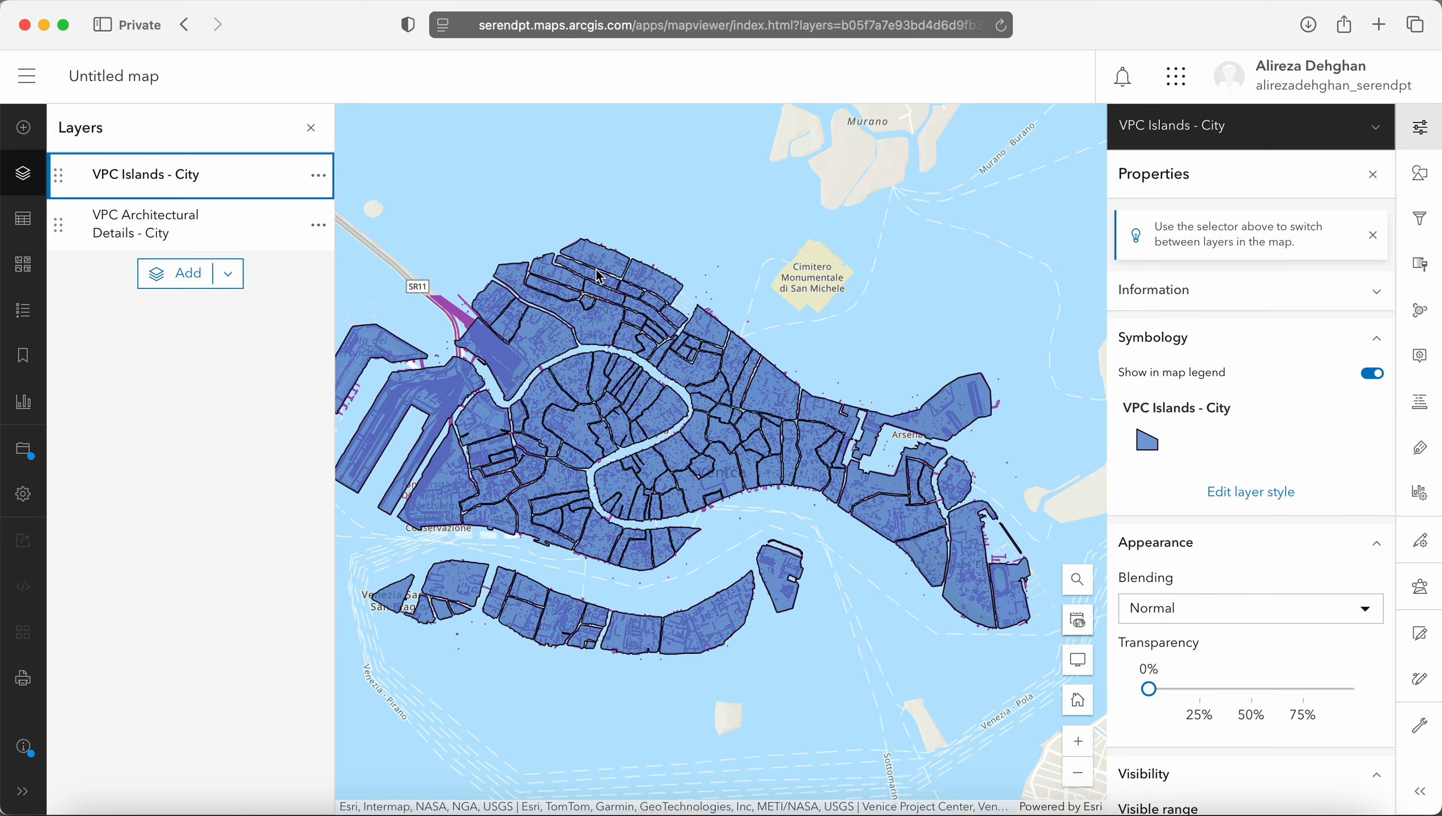
Examine all attributes of the northernmost island polygon of Venice in the VPC Islands - City layer
scroll(594, 260, "up", 3)
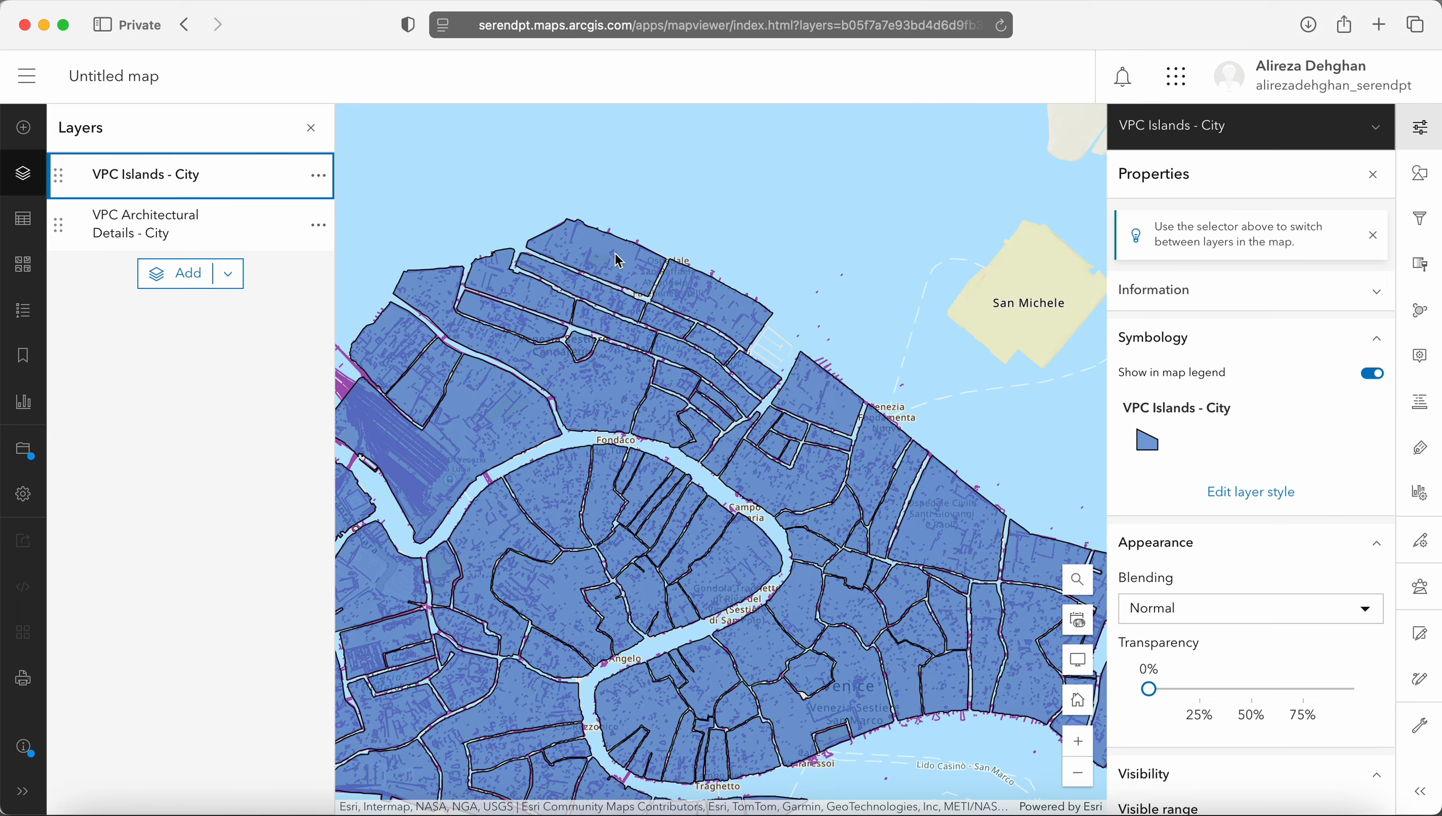
left_click(617, 254)
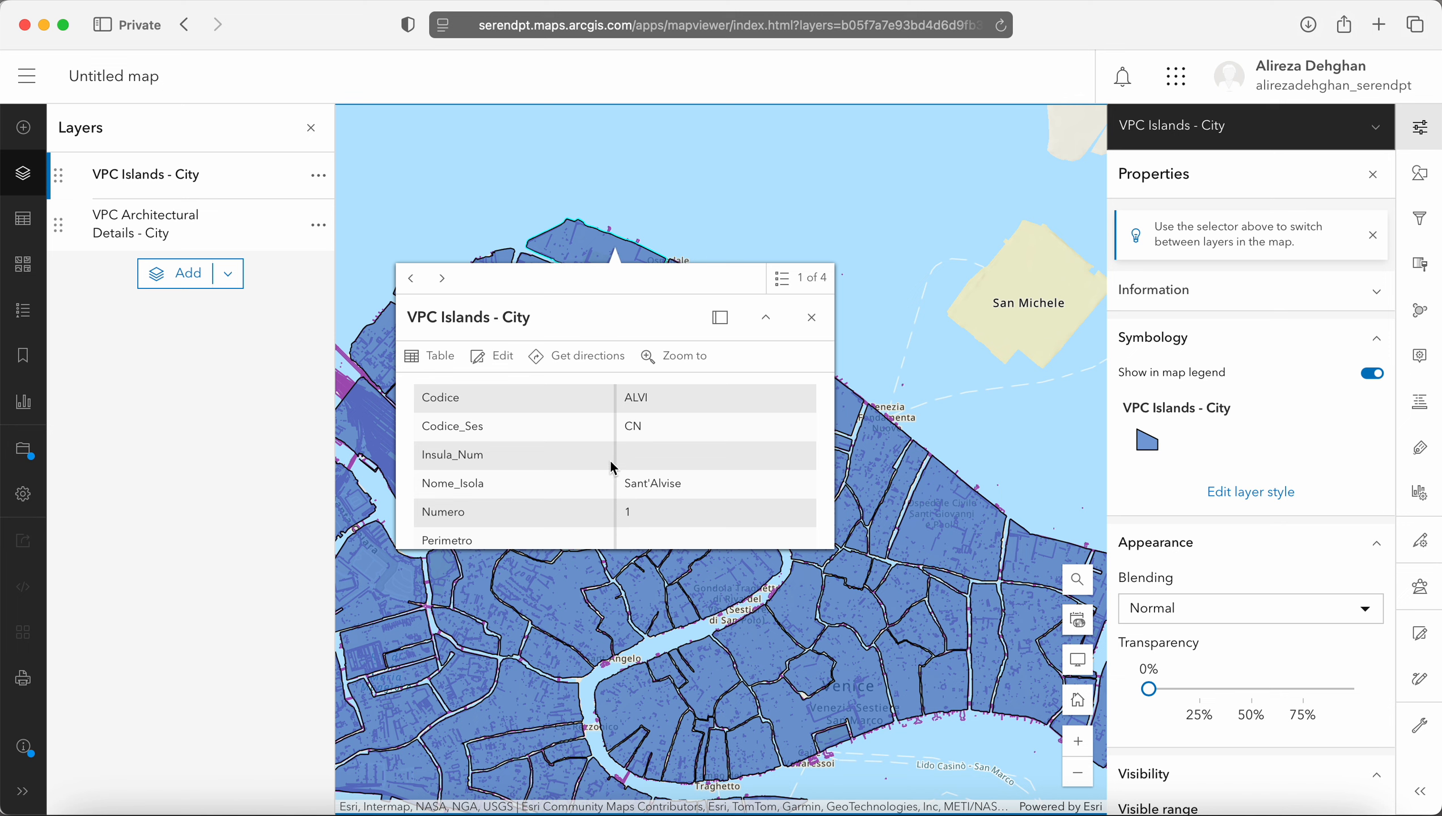
scroll(602, 468, "down", 2)
scroll(599, 467, "up", 2)
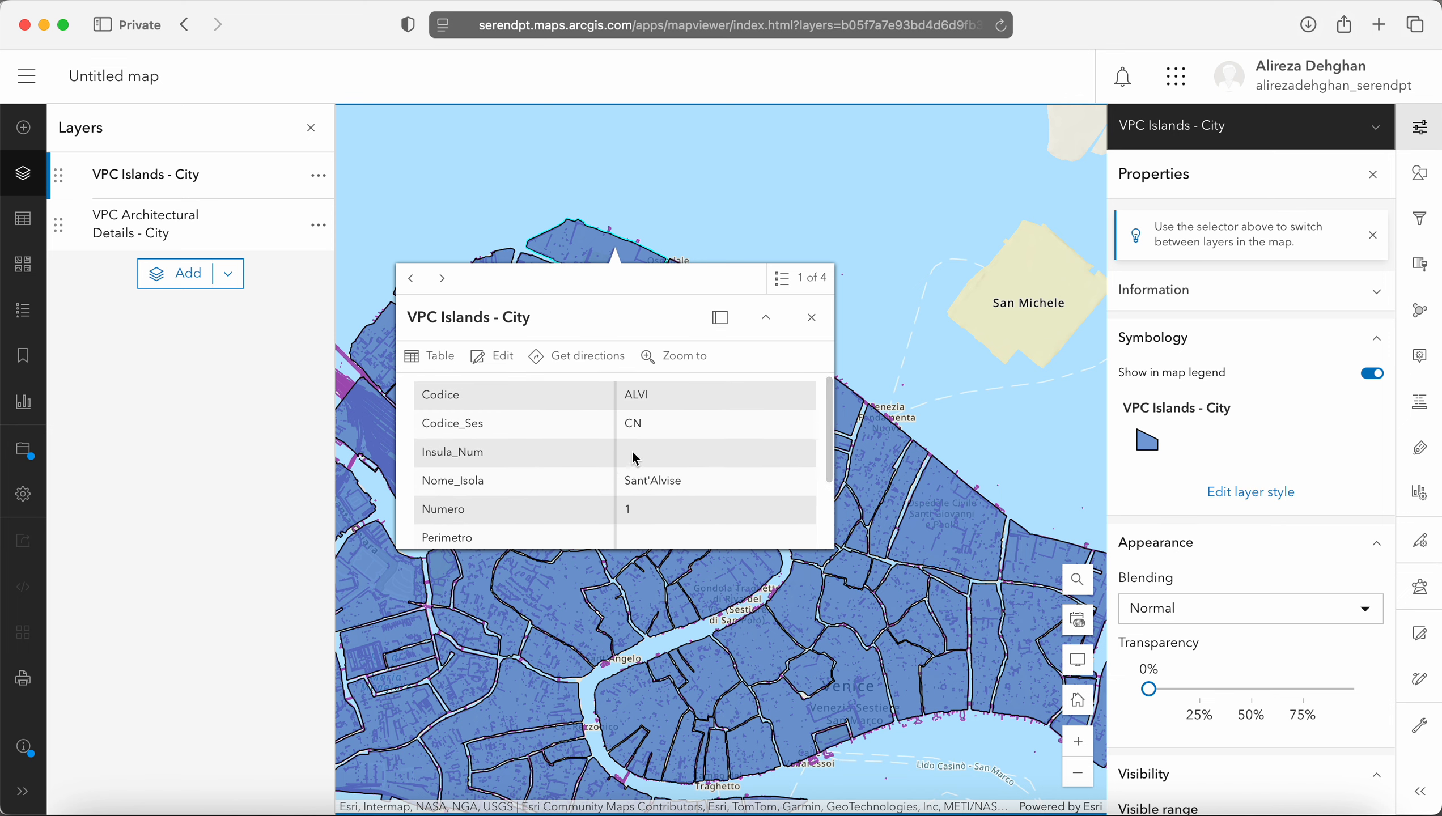
scroll(637, 478, "down", 1)
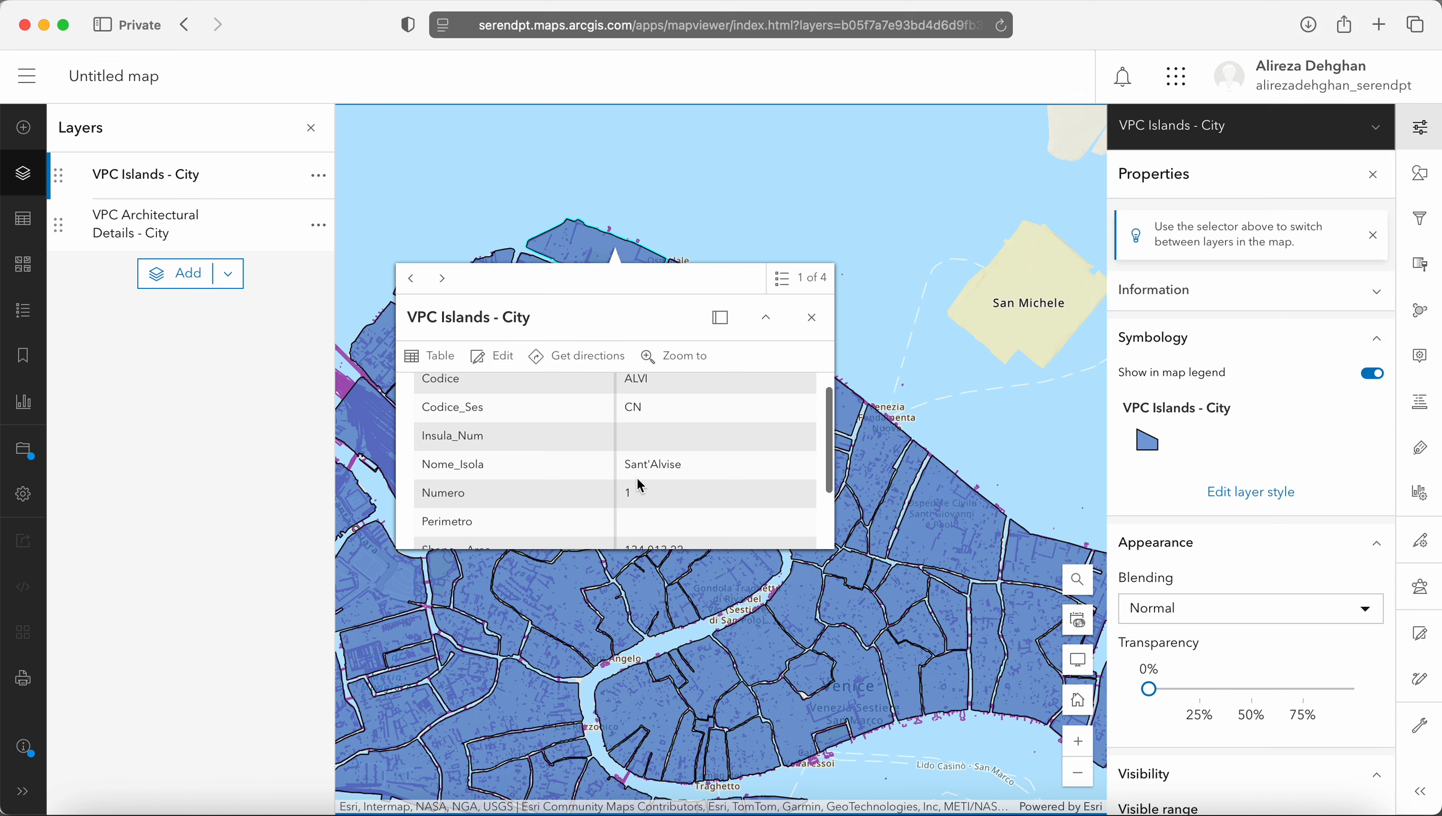
scroll(640, 486, "down", 3)
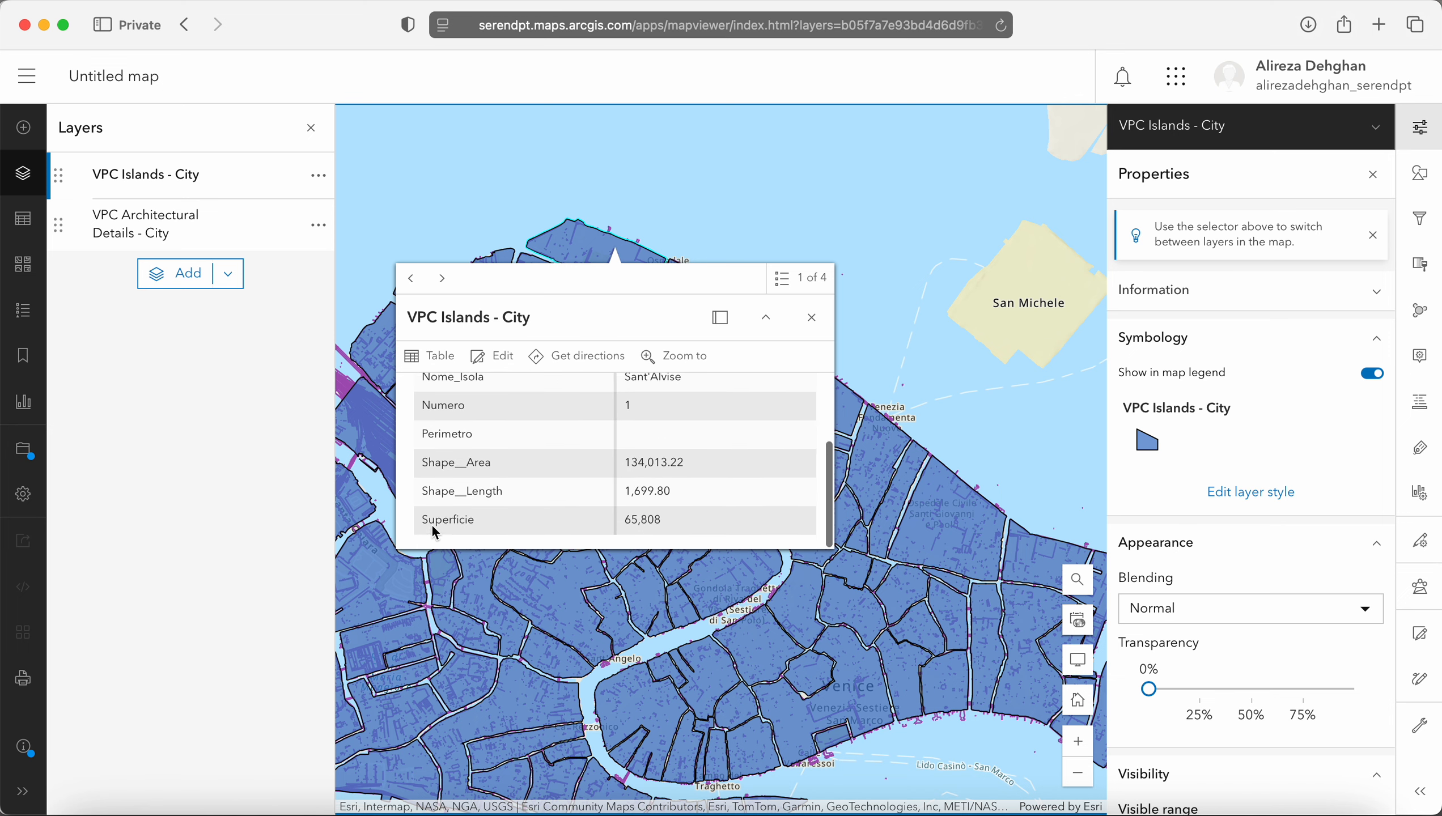
scroll(505, 485, "up", 4)
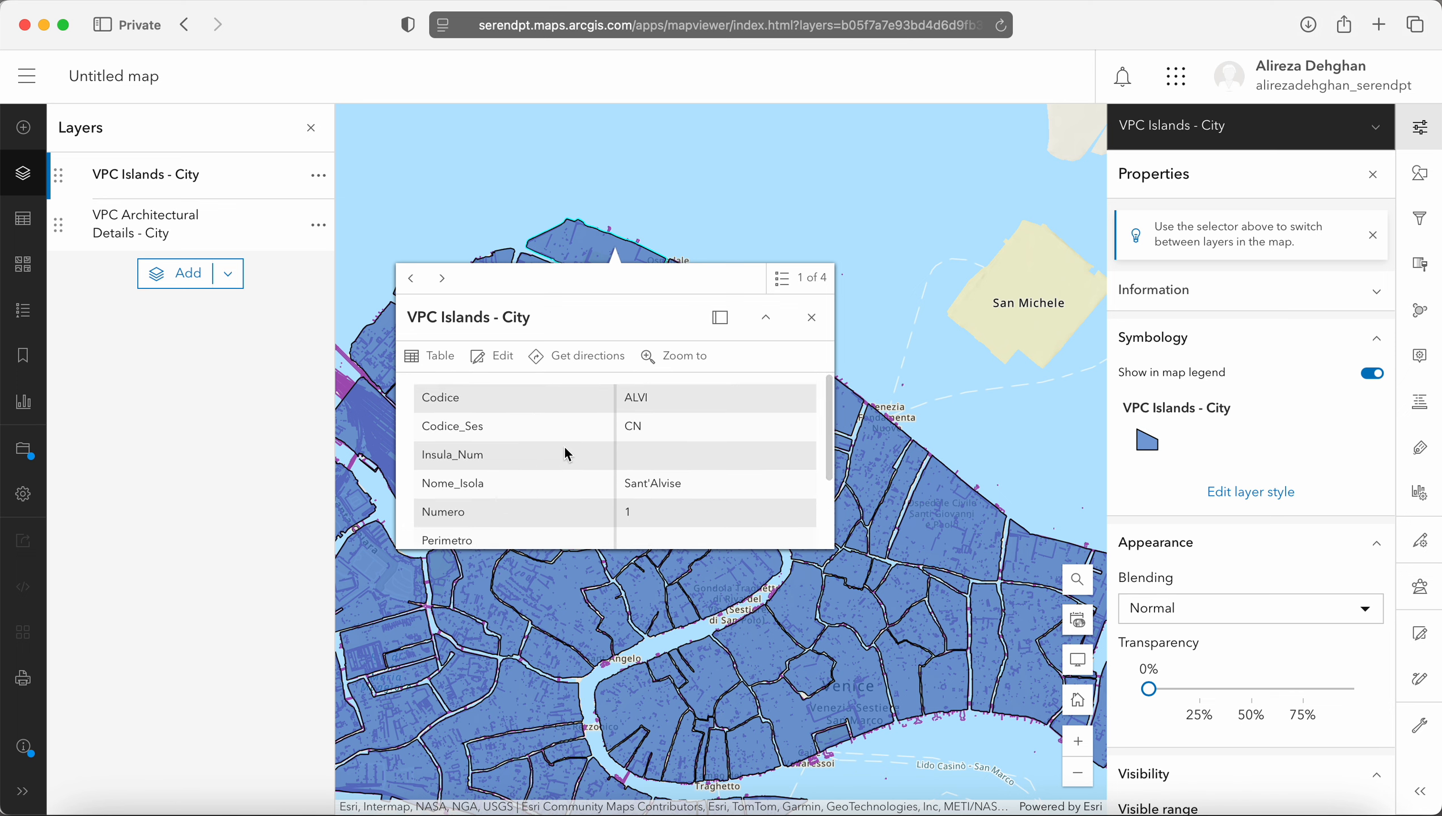
Close the island pop-up and style the VPC Islands - City layer by the Codice_Ses field
left_click(808, 318)
scroll(805, 316, "down", 5)
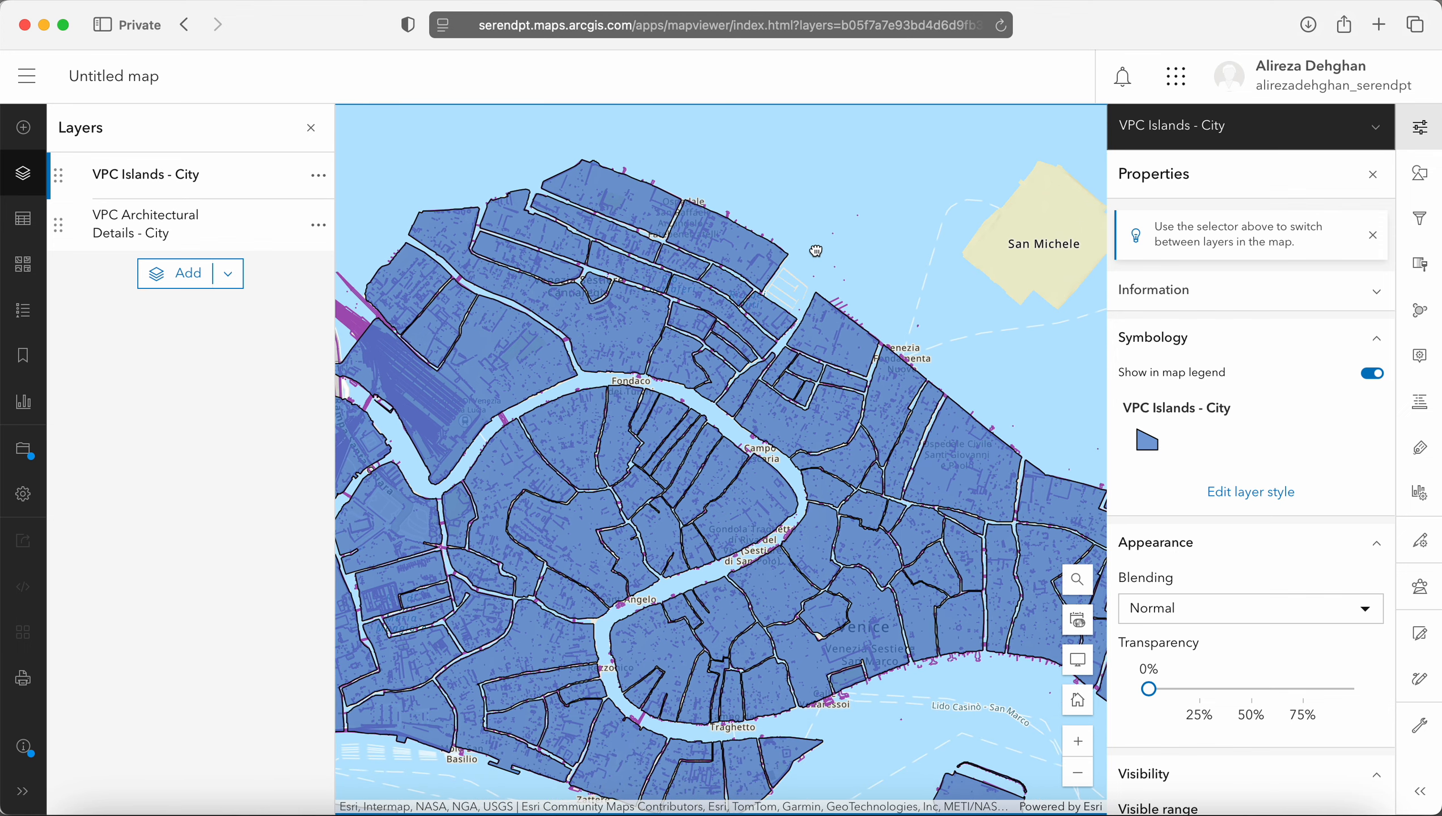
left_click_drag(869, 258, 797, 254)
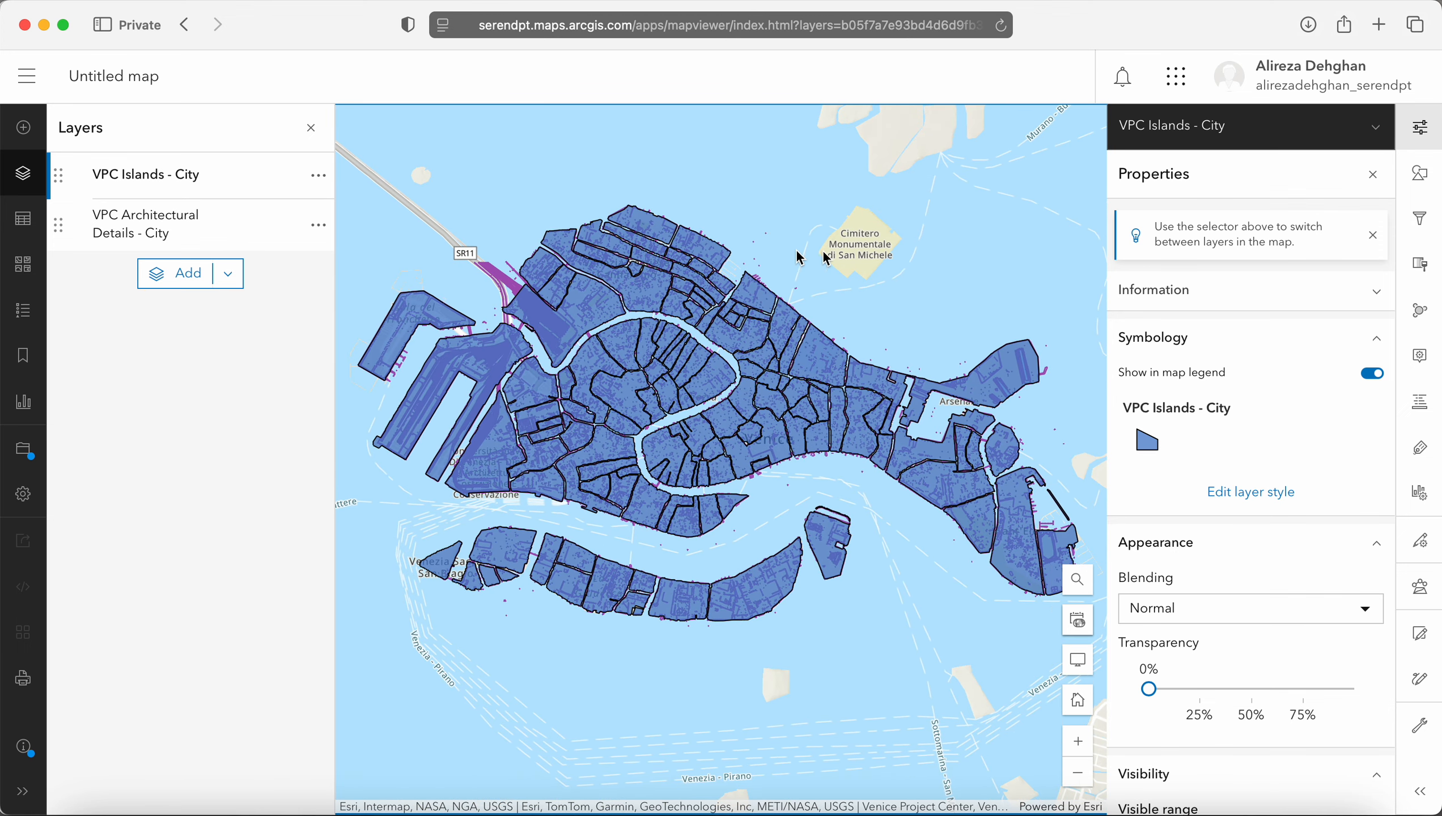
left_click(1421, 175)
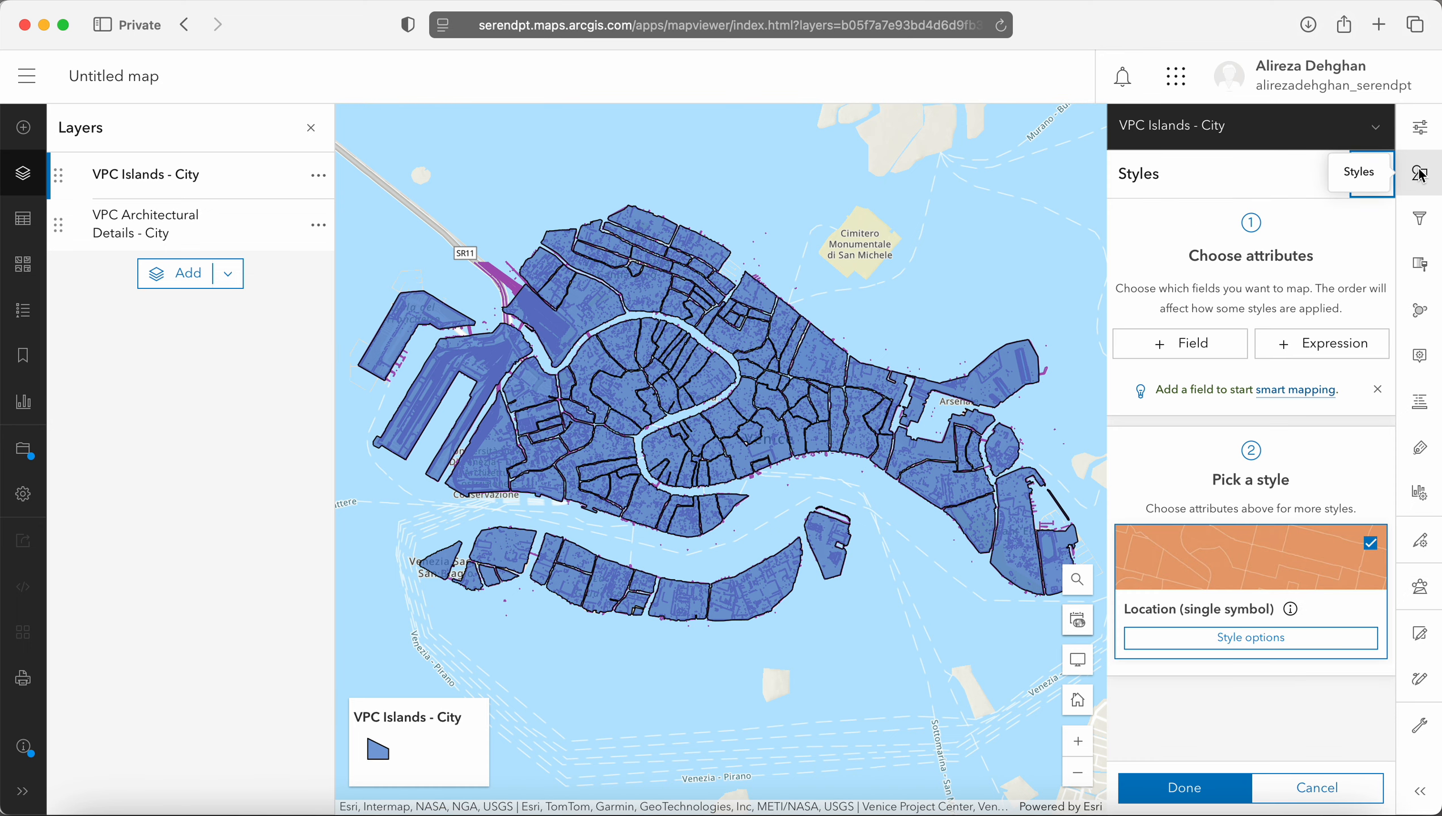
left_click(1221, 339)
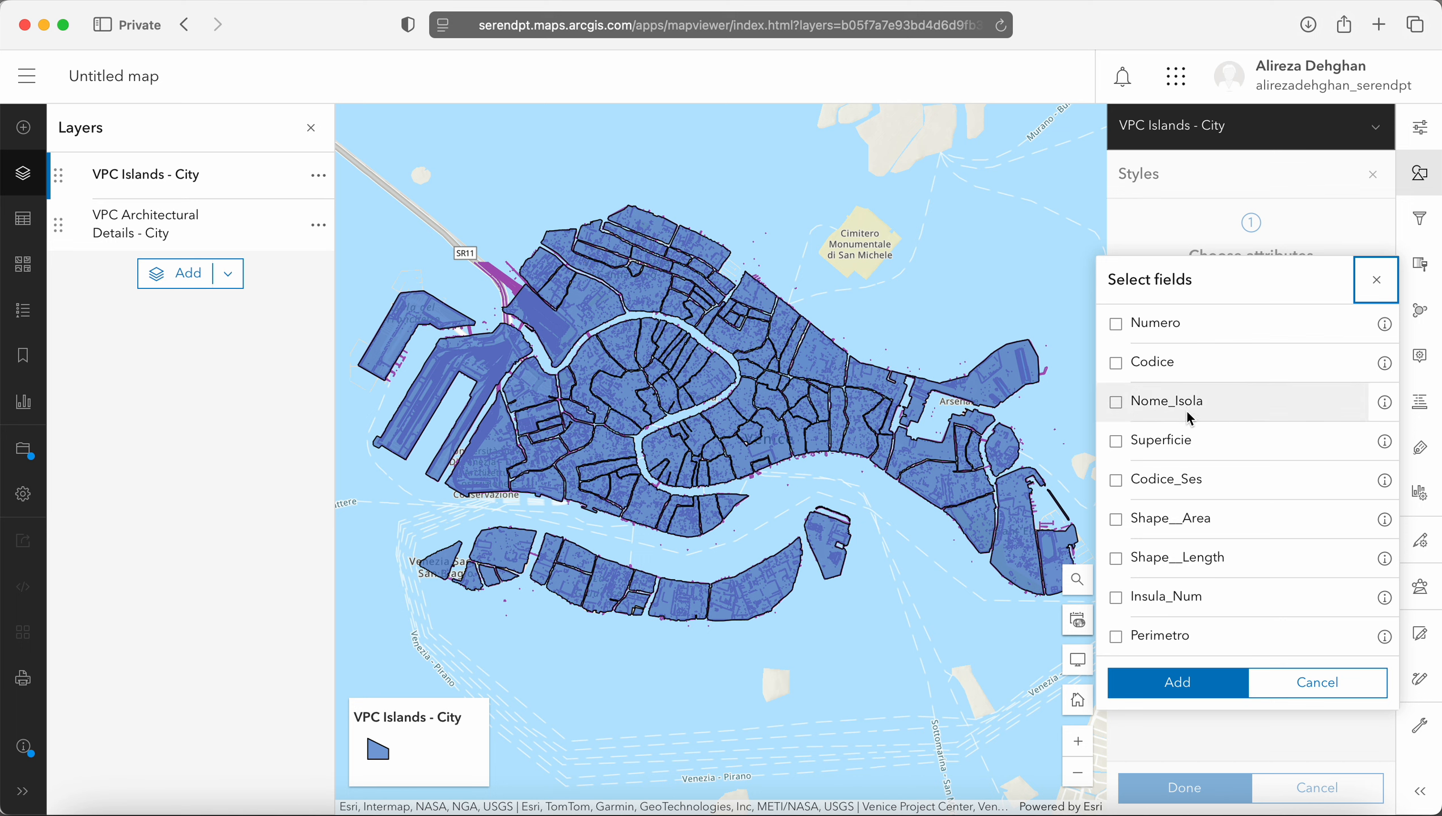
left_click(1116, 488)
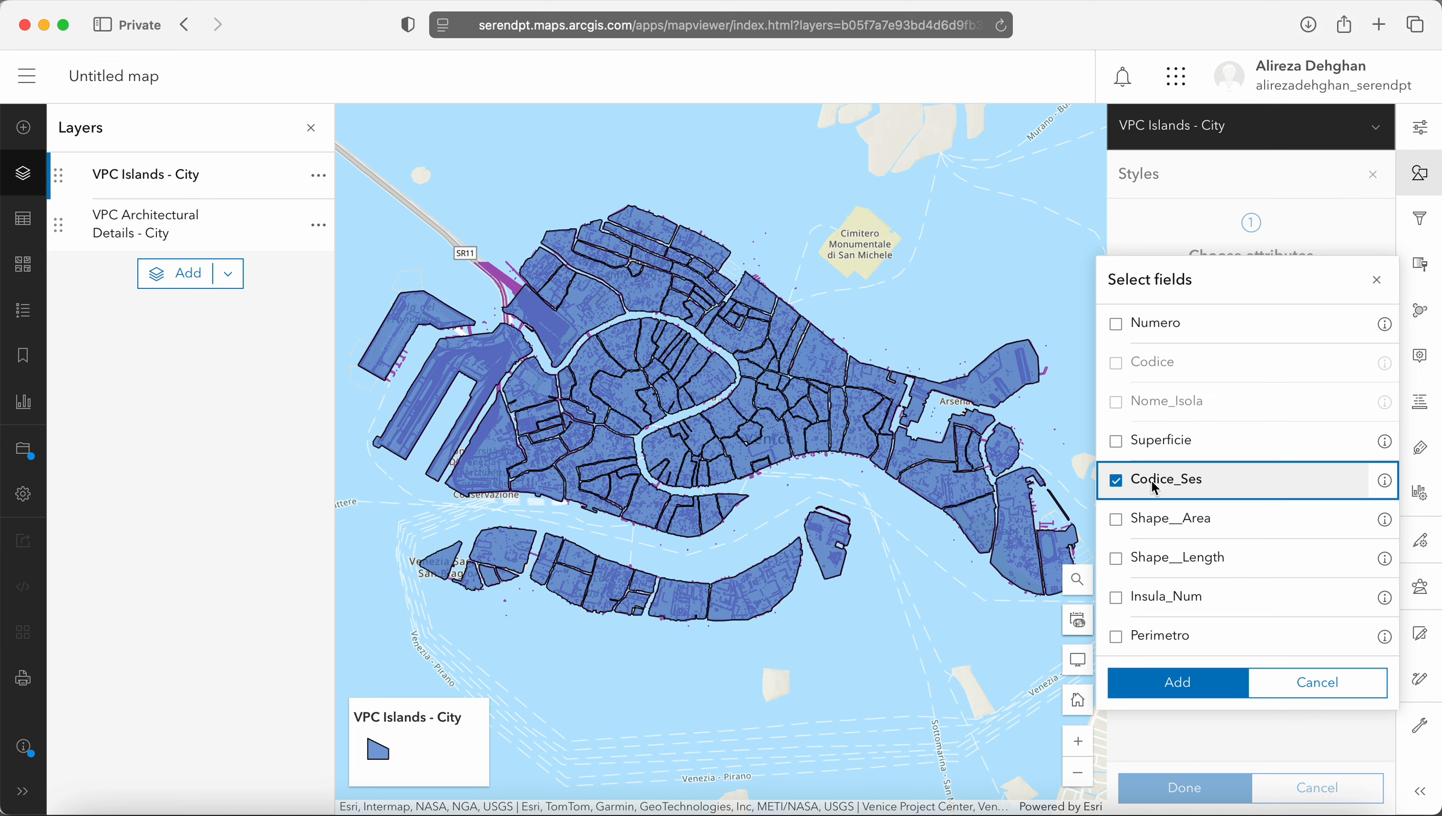
left_click(1168, 680)
left_click(1168, 676)
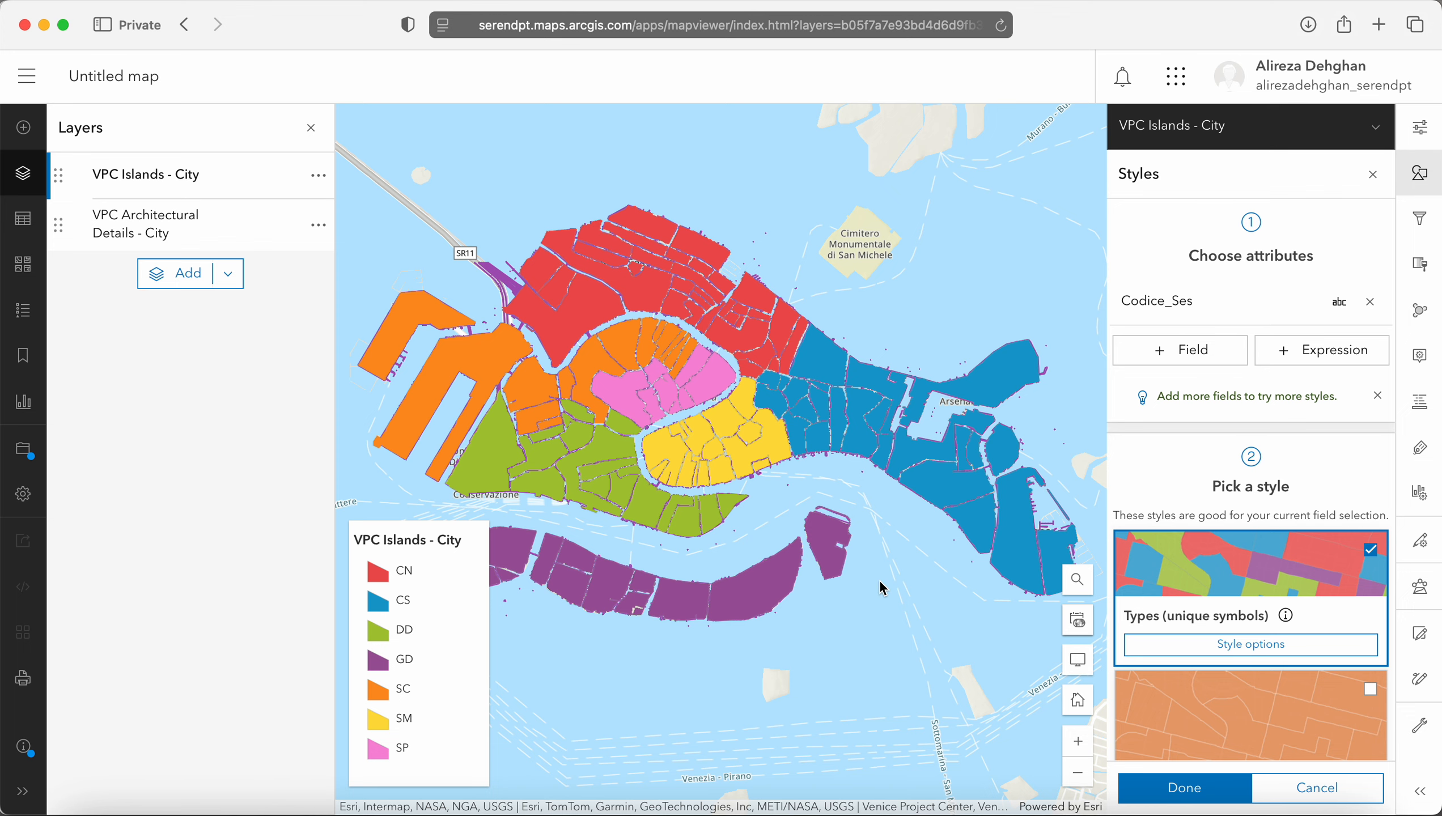
Review the islands coloured by Codice_Ses across Venice and the styles offered for that field
scroll(883, 589, "down", 3)
left_click_drag(882, 589, 791, 496)
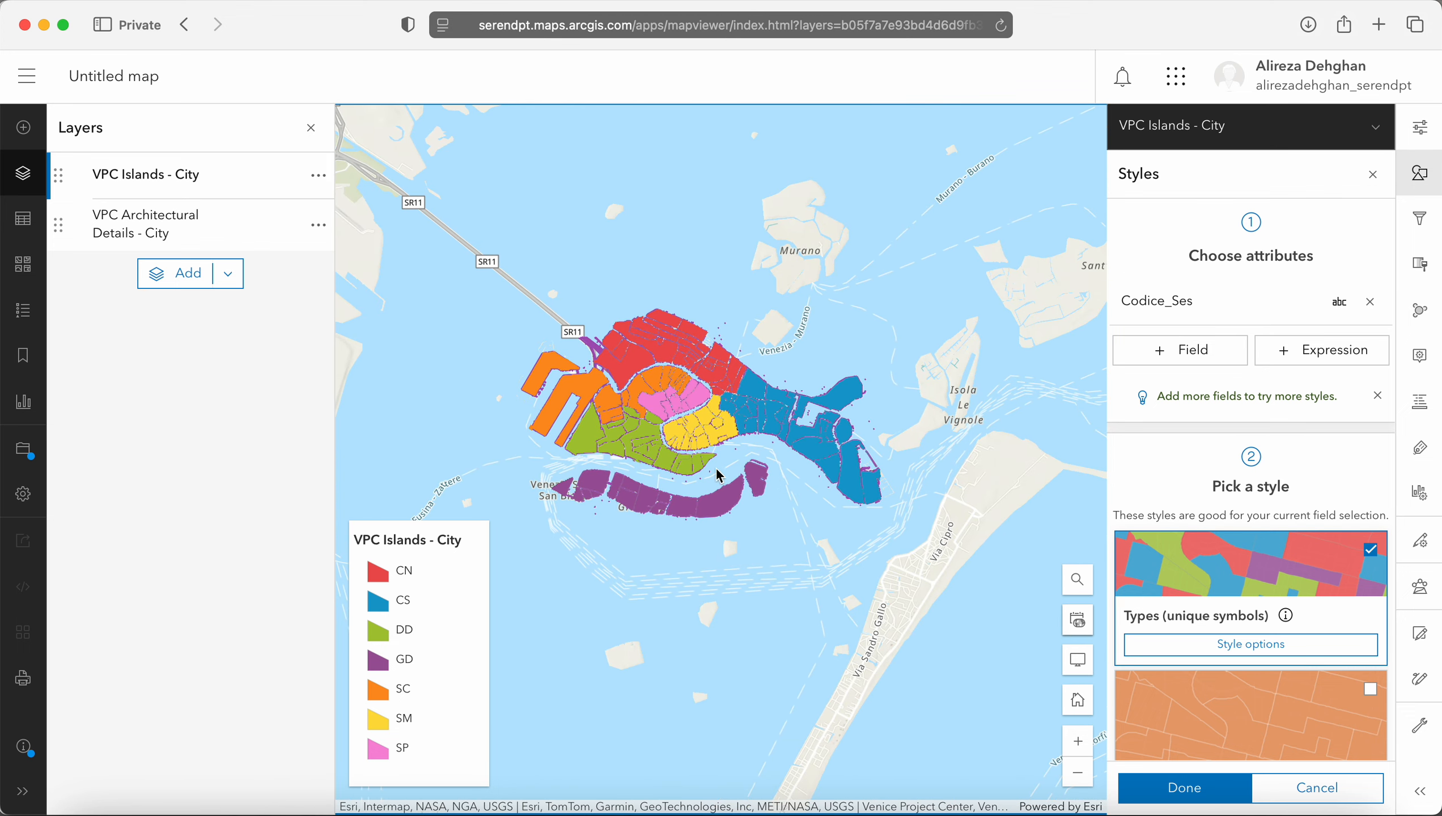
scroll(678, 411, "up", 3)
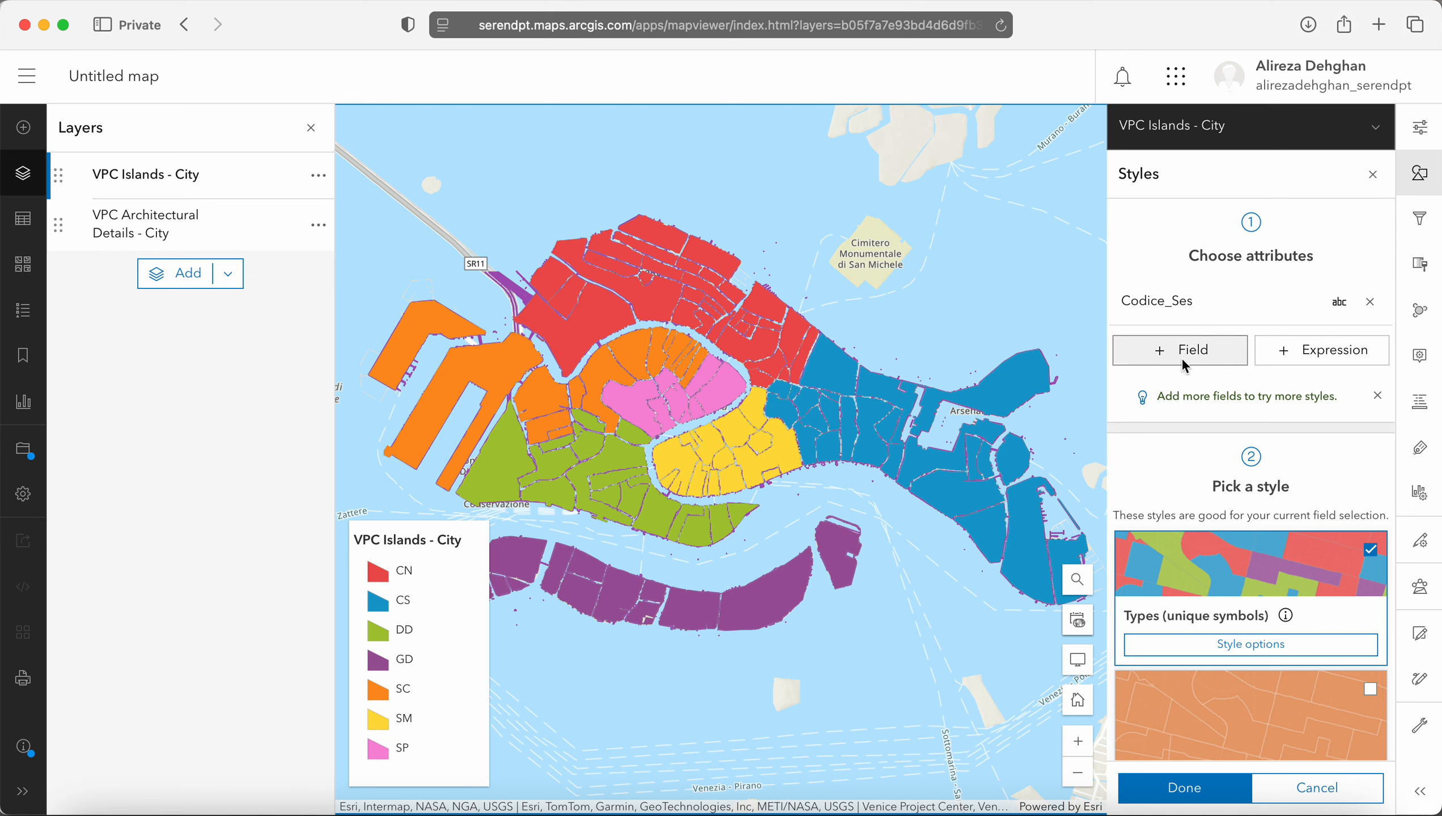
scroll(1207, 398, "down", 2)
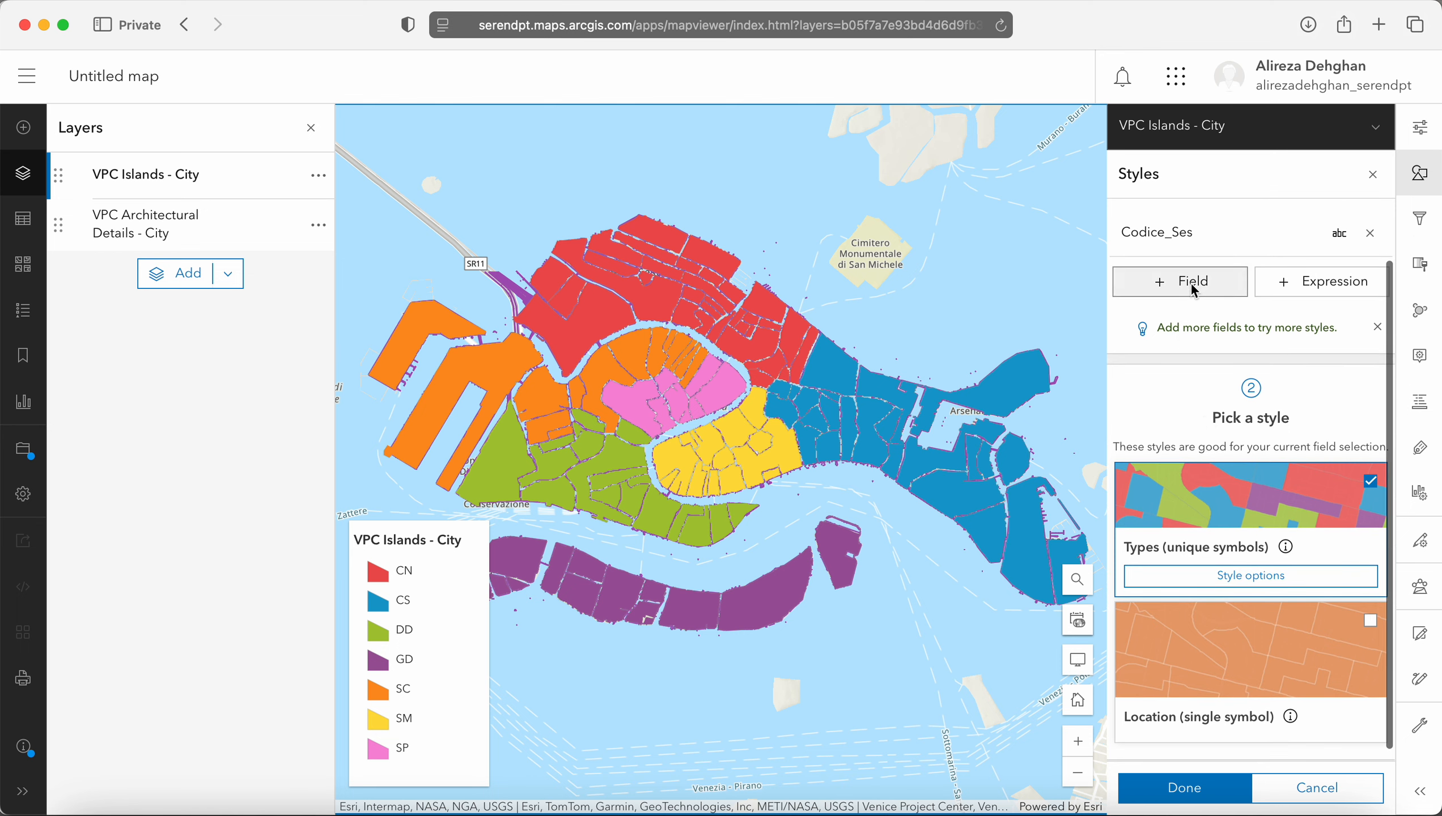
scroll(1191, 284, "up", 2)
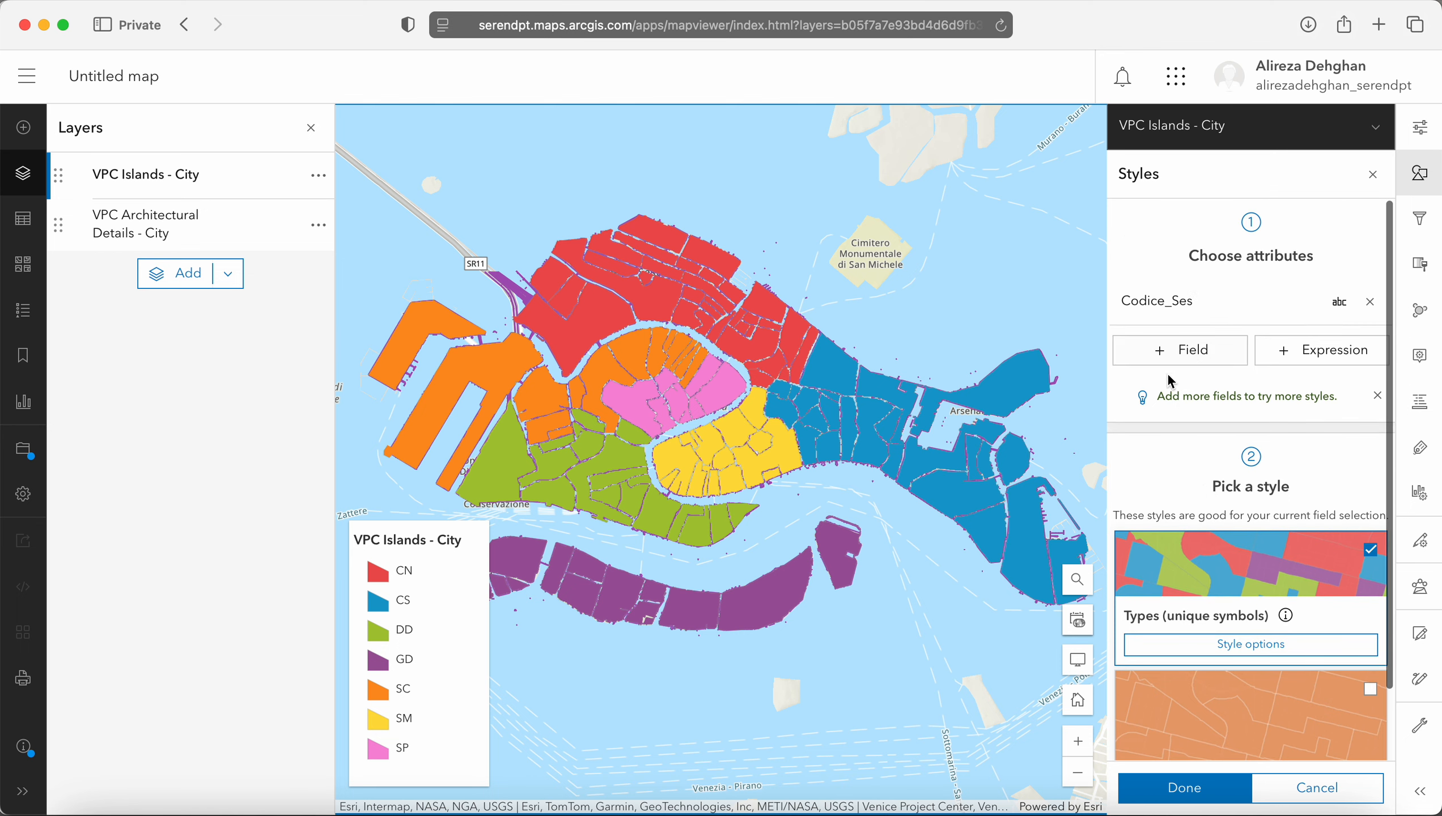
scroll(1167, 373, "down", 2)
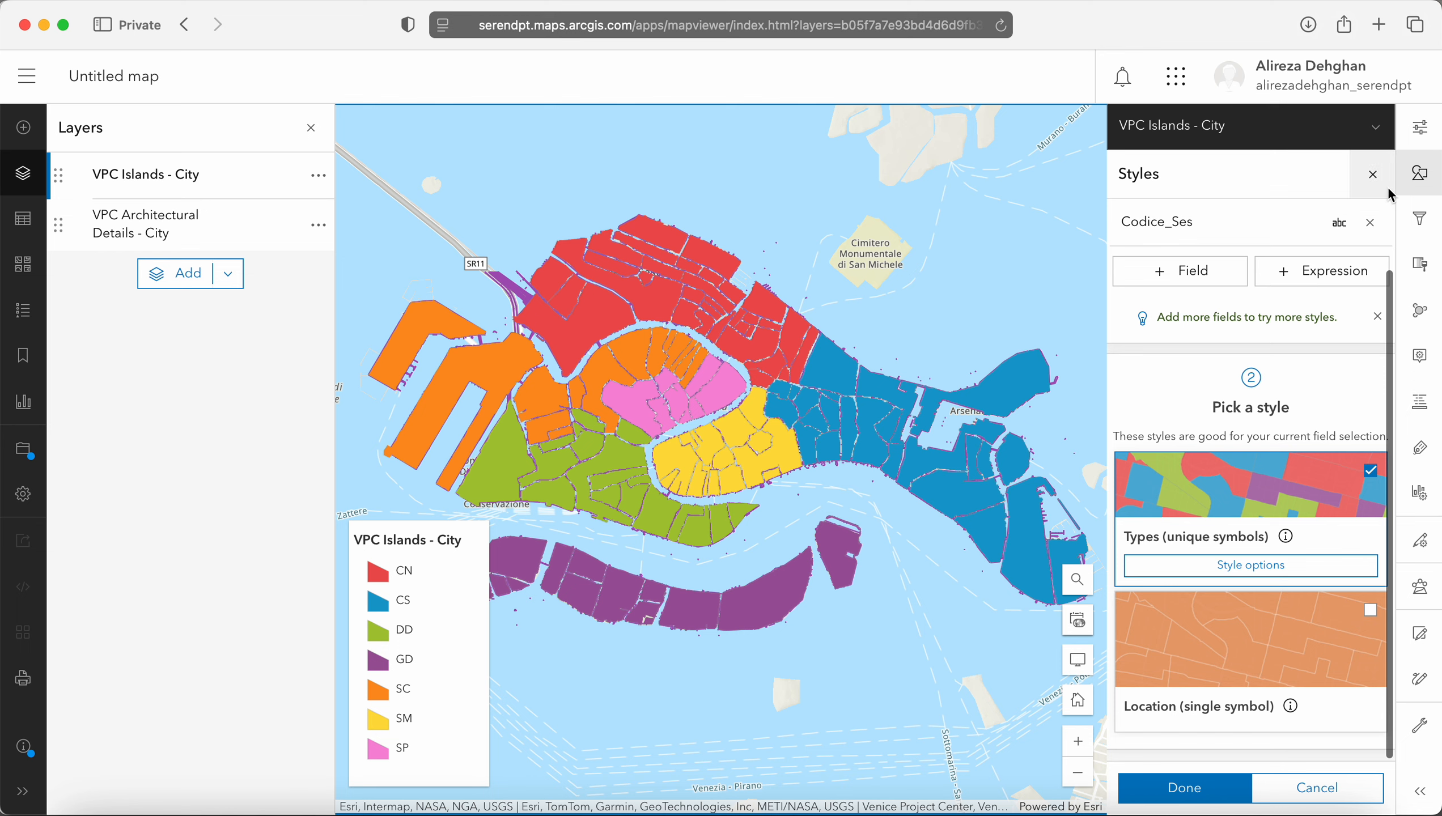
Add a filter condition to VPC Islands - City showing features where Codice_Ses is GD
left_click(1416, 220)
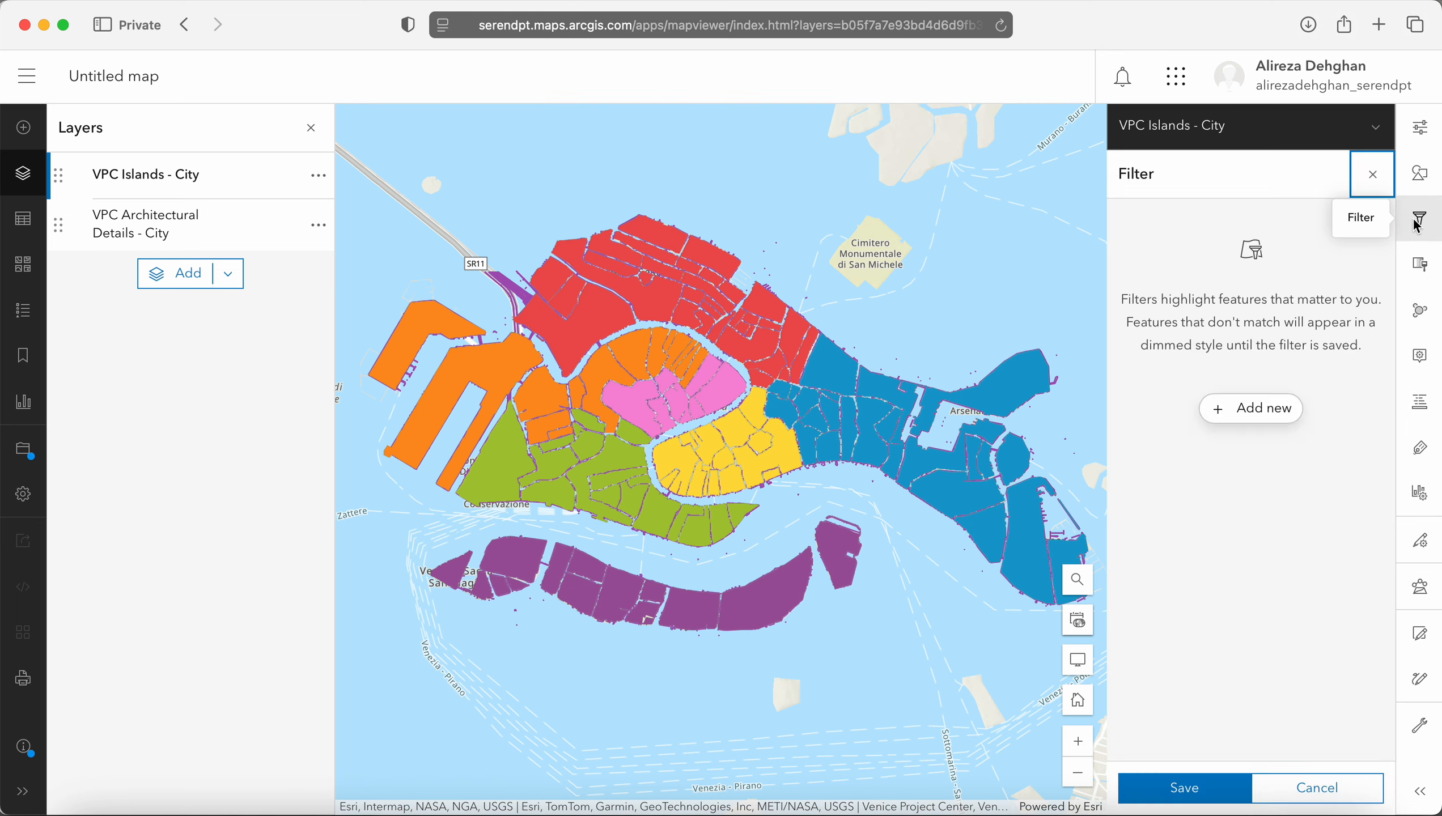
left_click(1287, 407)
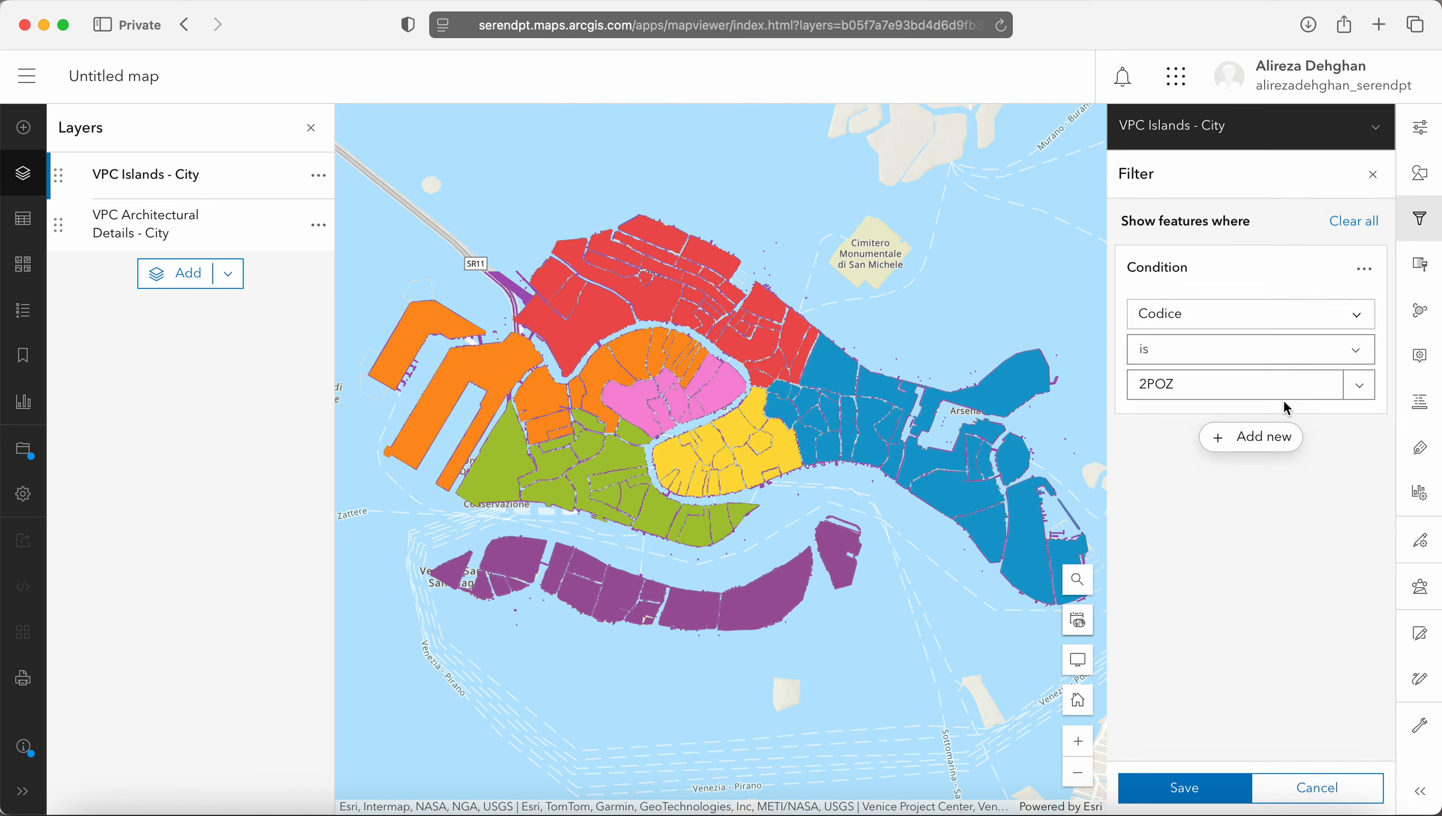
left_click(1360, 384)
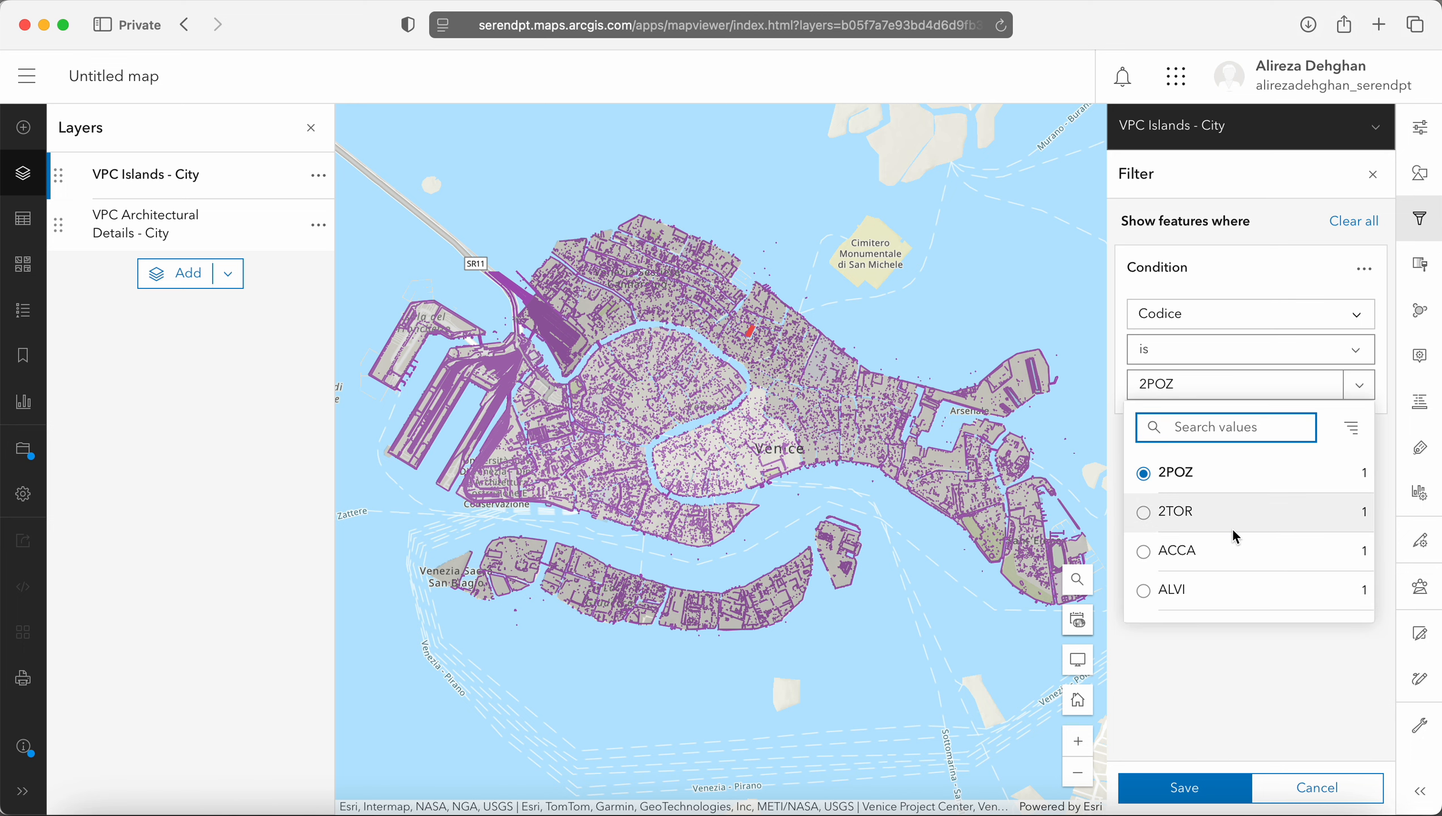
left_click(1304, 314)
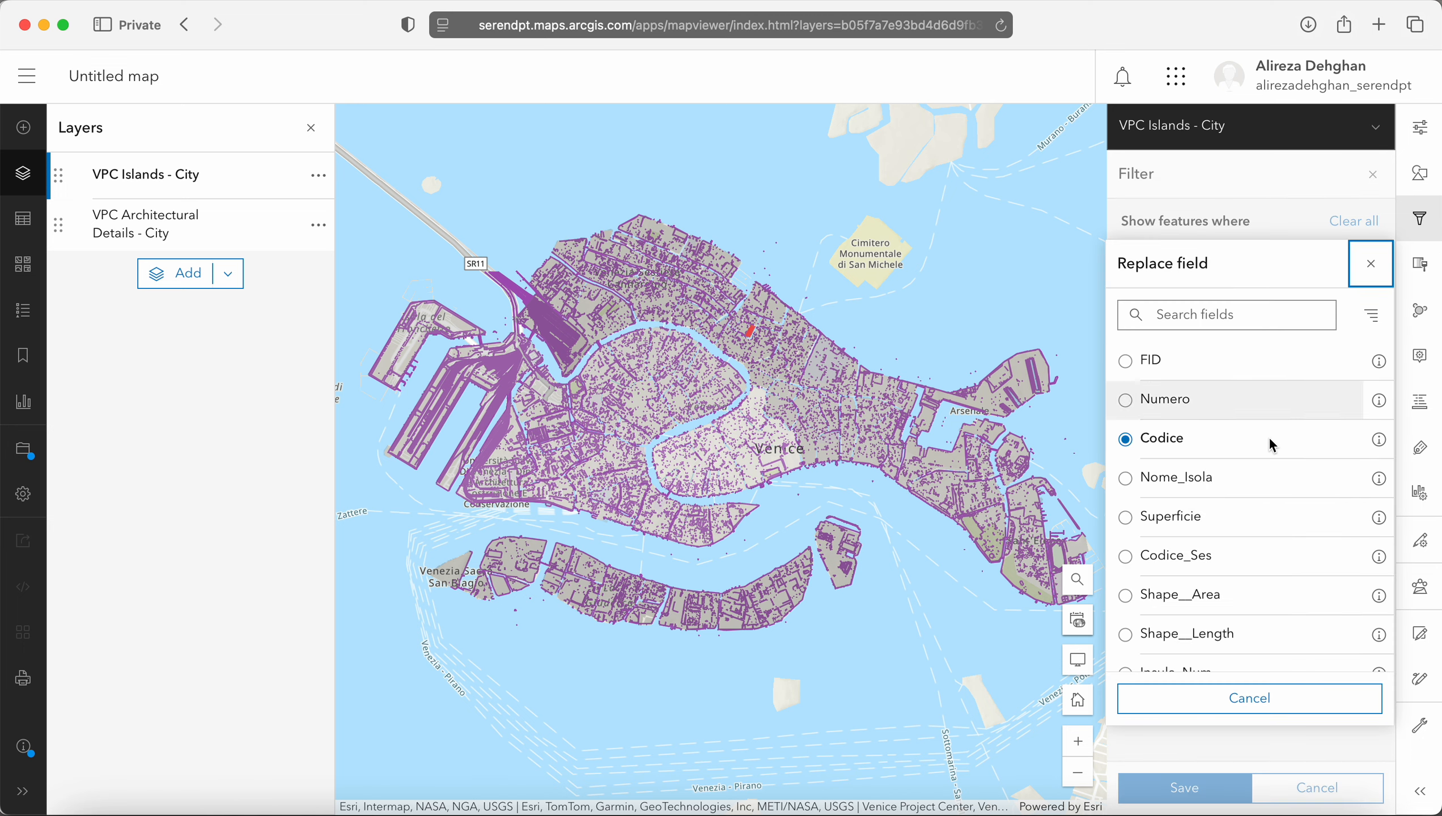
scroll(1231, 552, "down", 2)
left_click(1221, 506)
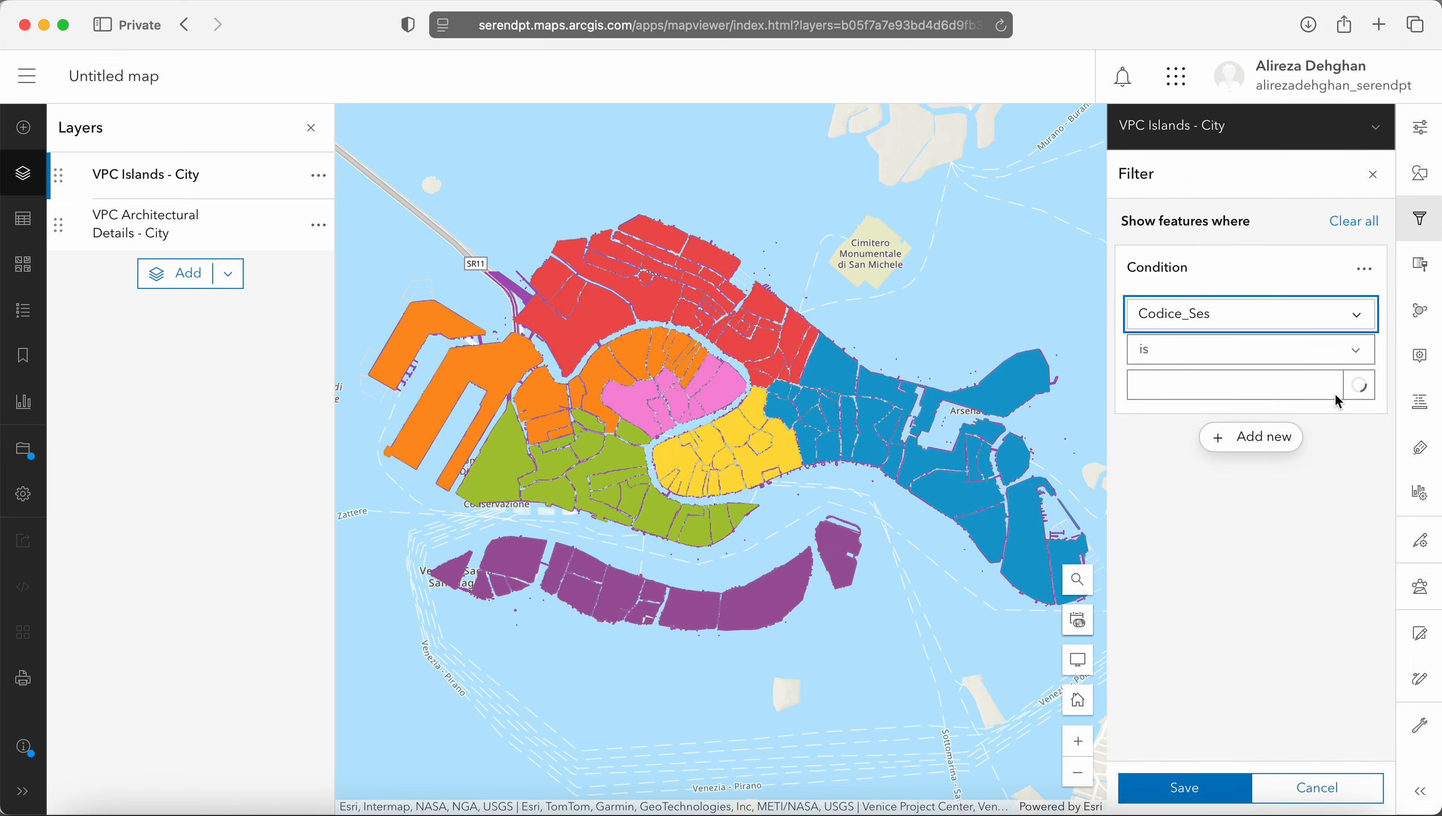
left_click(1306, 387)
left_click(1361, 385)
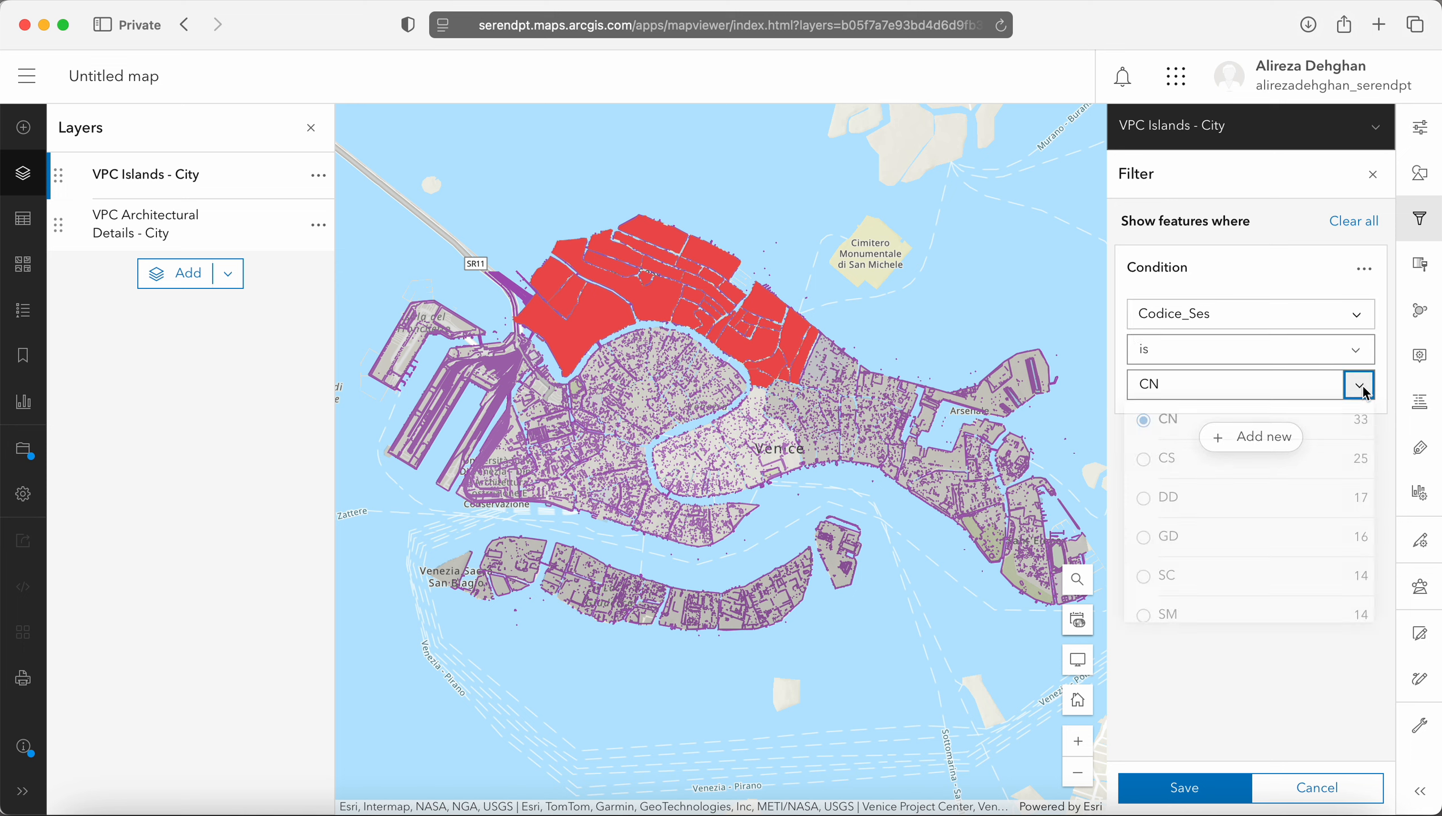
scroll(1244, 503, "down", 1)
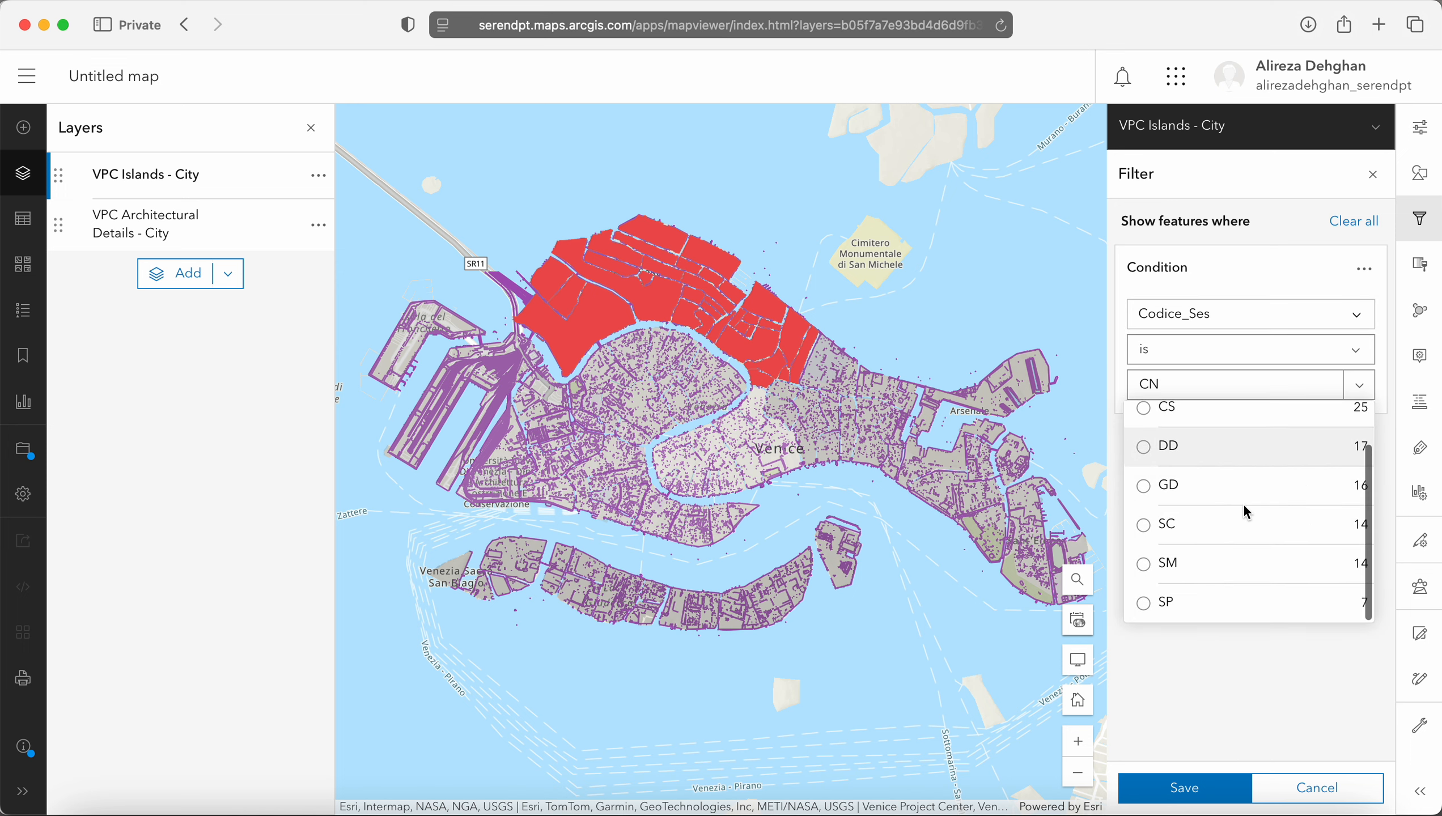
left_click(1218, 486)
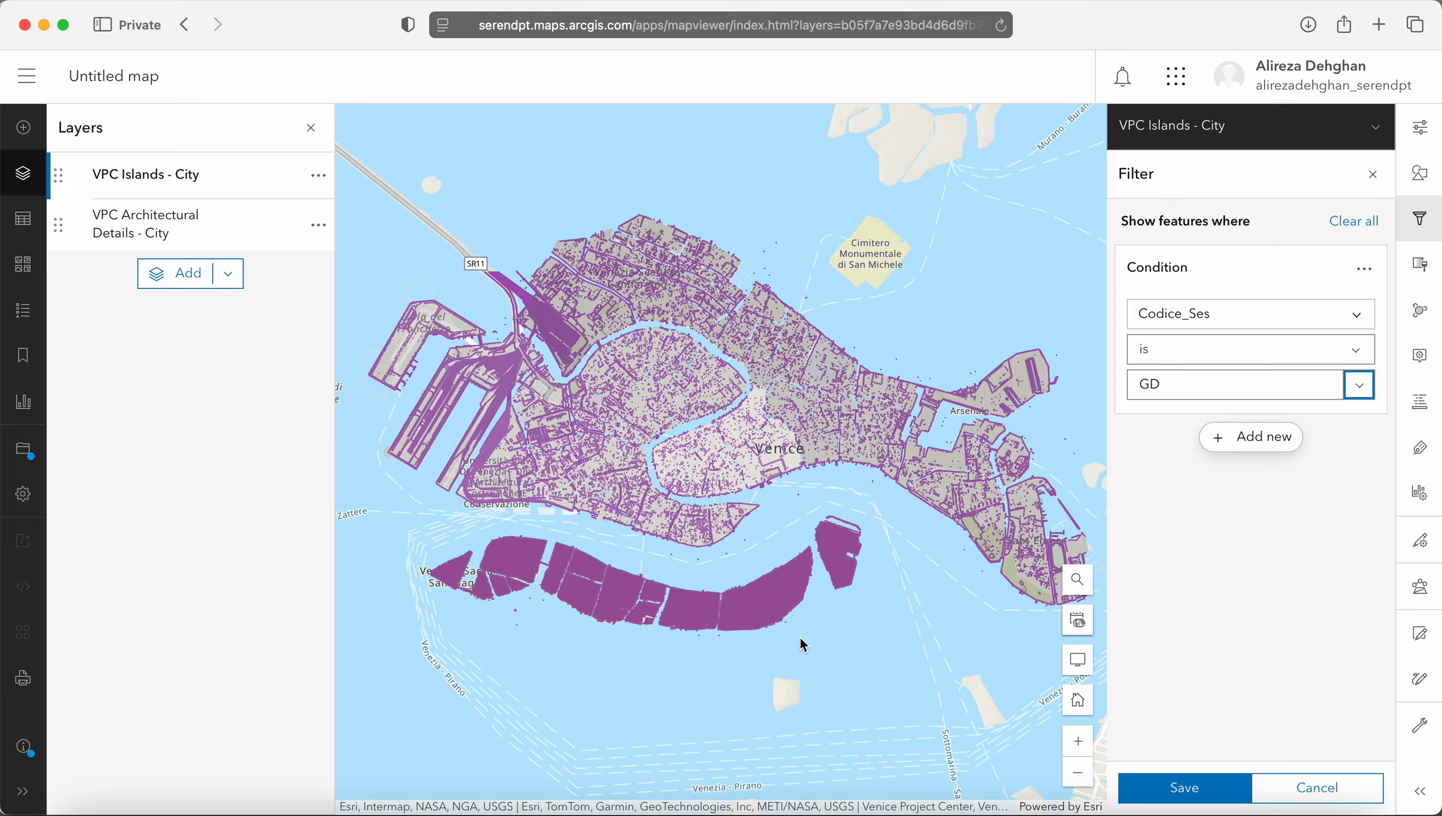
Change the basemap to Imagery
scroll(800, 638, "up", 5)
scroll(695, 576, "down", 3)
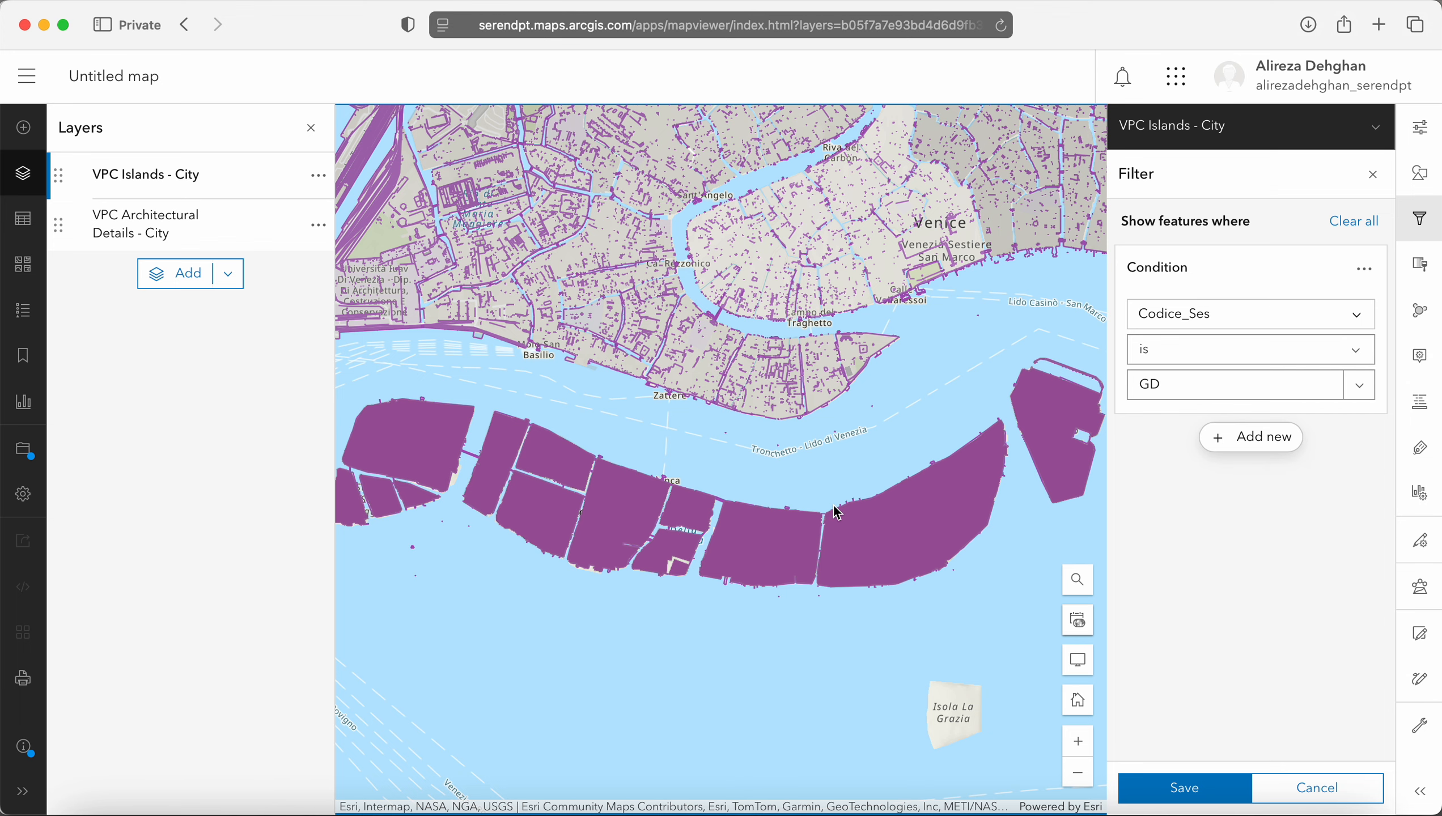
scroll(834, 508, "down", 3)
left_click_drag(866, 479, 786, 494)
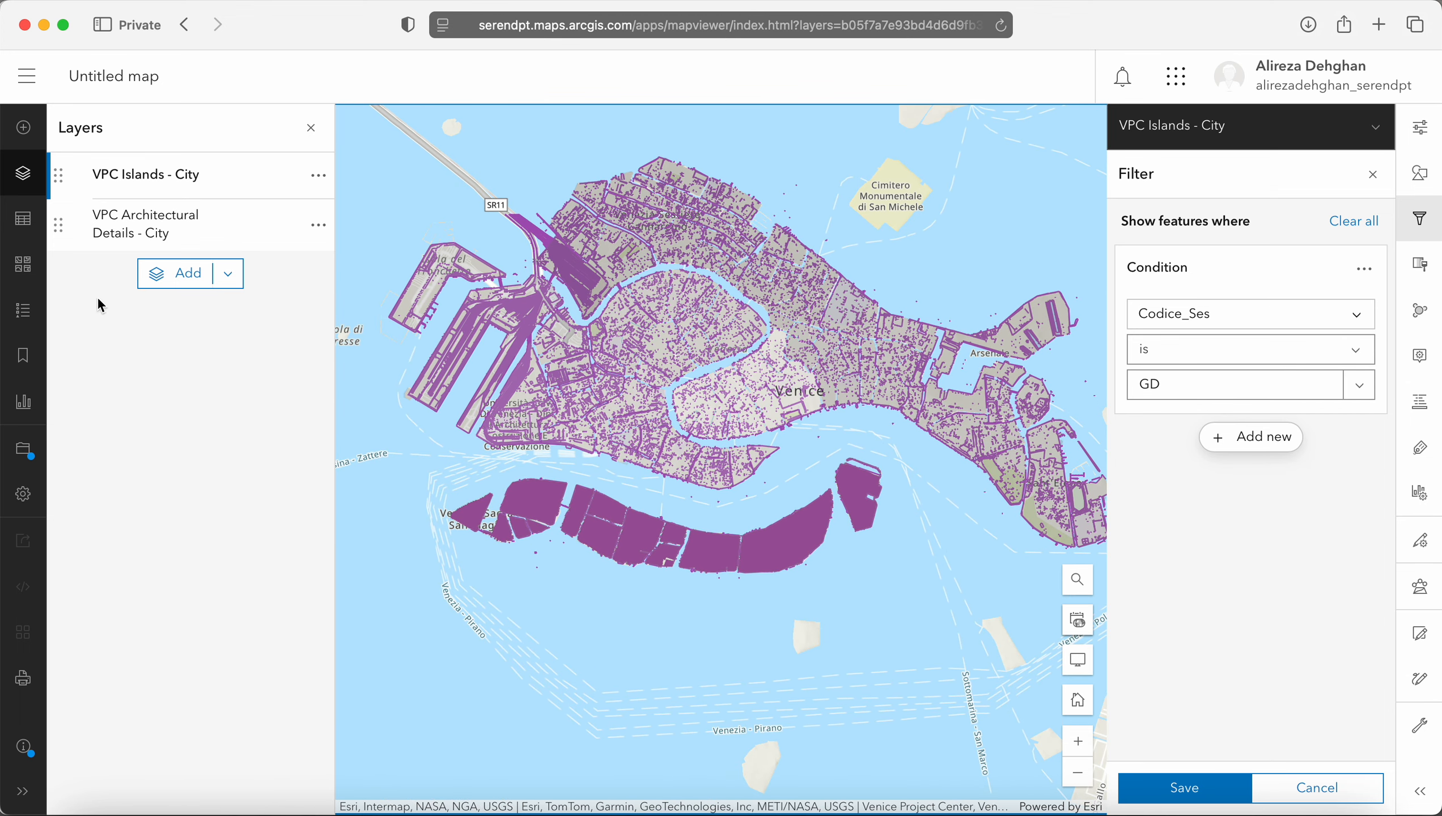
left_click(24, 266)
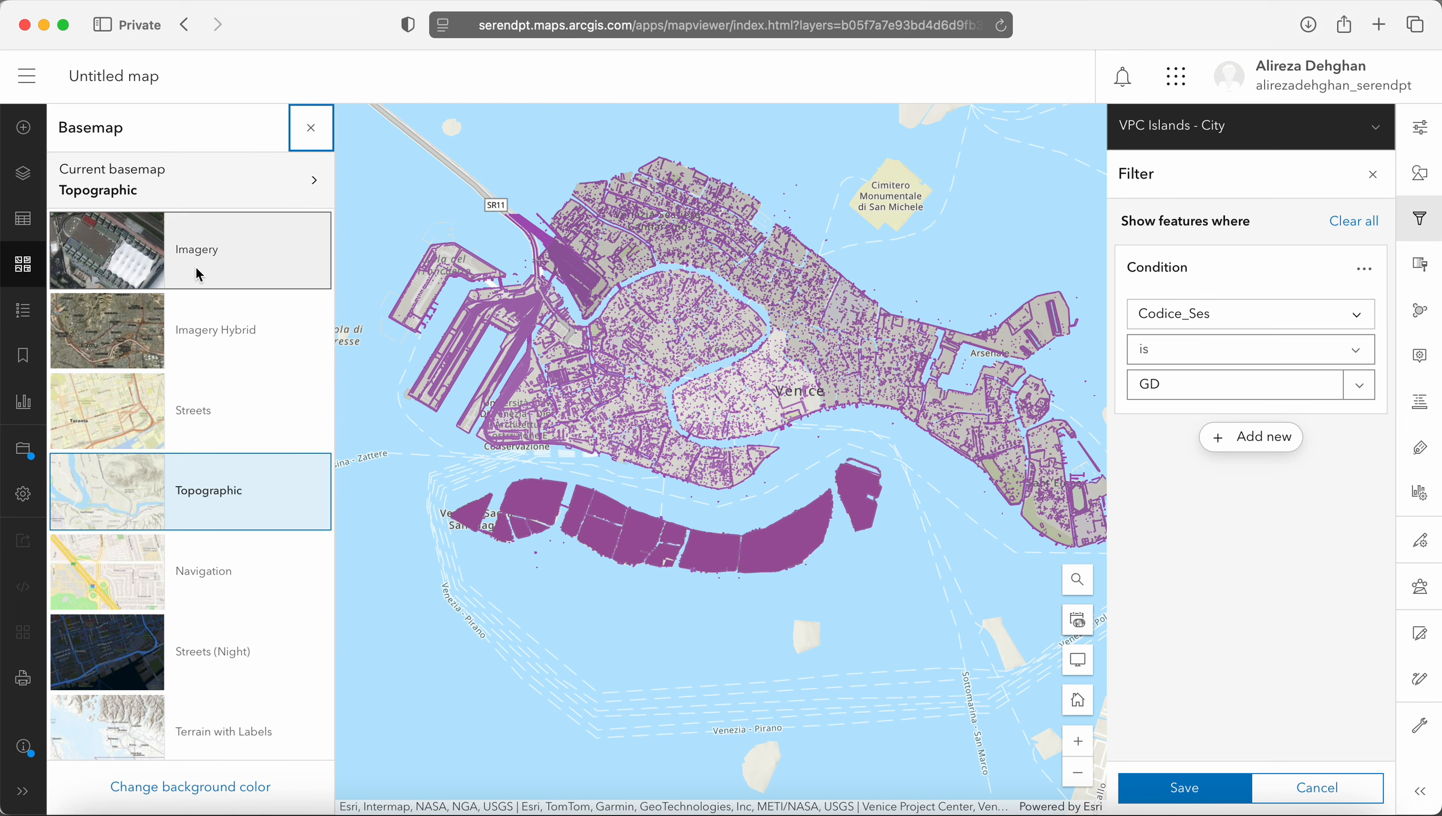
left_click(195, 265)
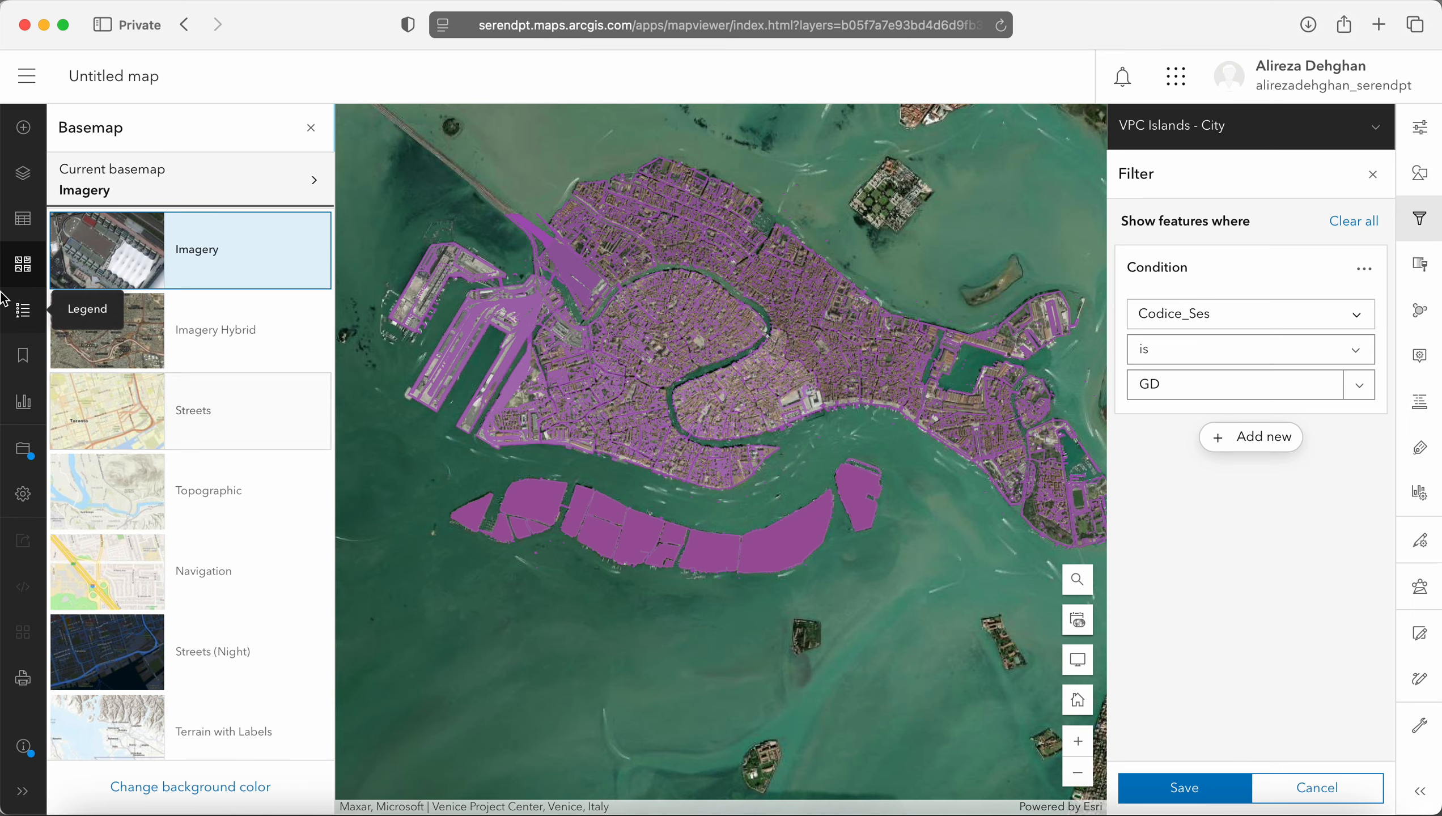
Review the map legend for both VPC layers, close it, and return to the layer list
left_click(22, 318)
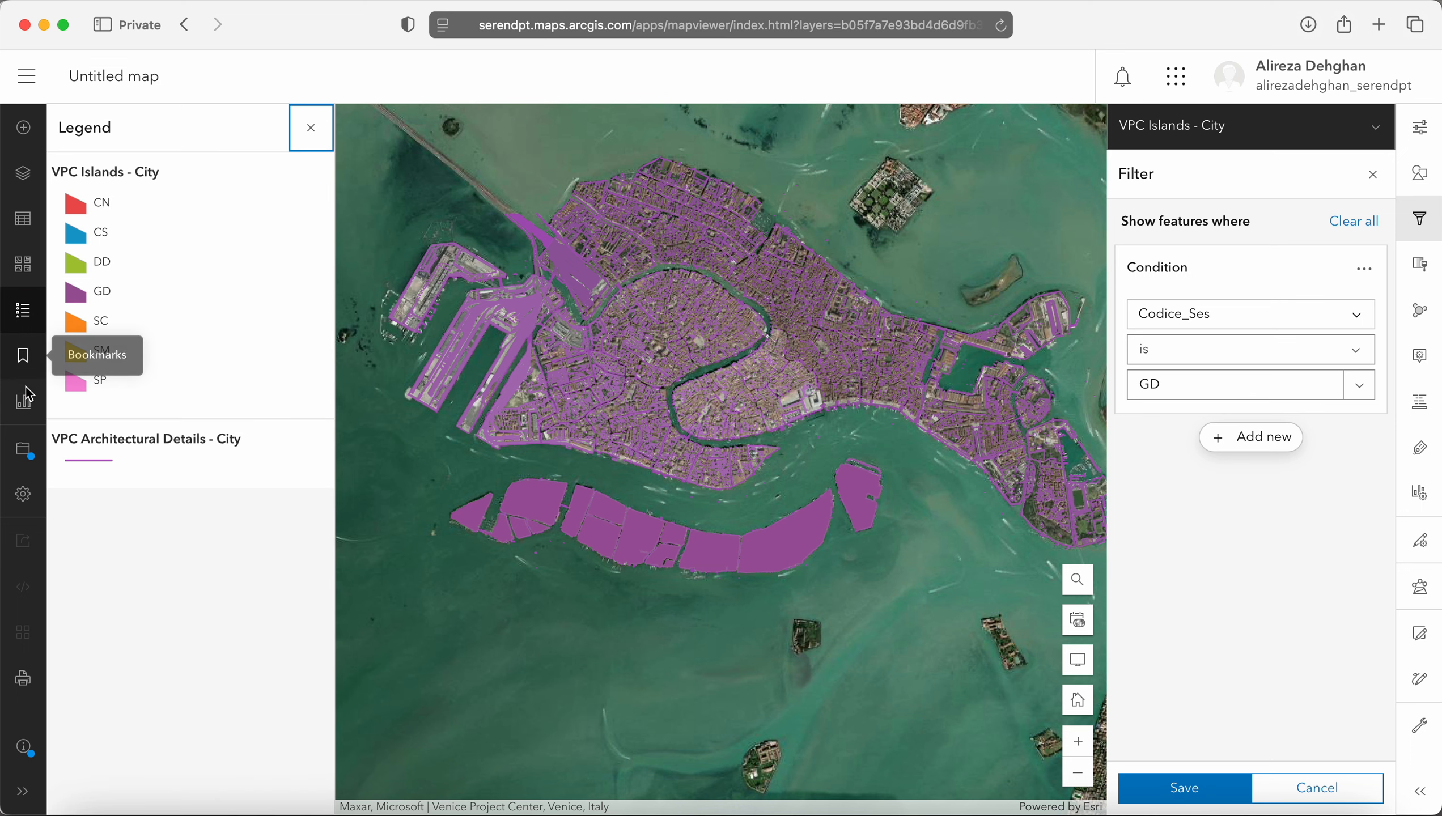
left_click(26, 454)
left_click_drag(510, 370, 467, 439)
scroll(892, 416, "down", 5)
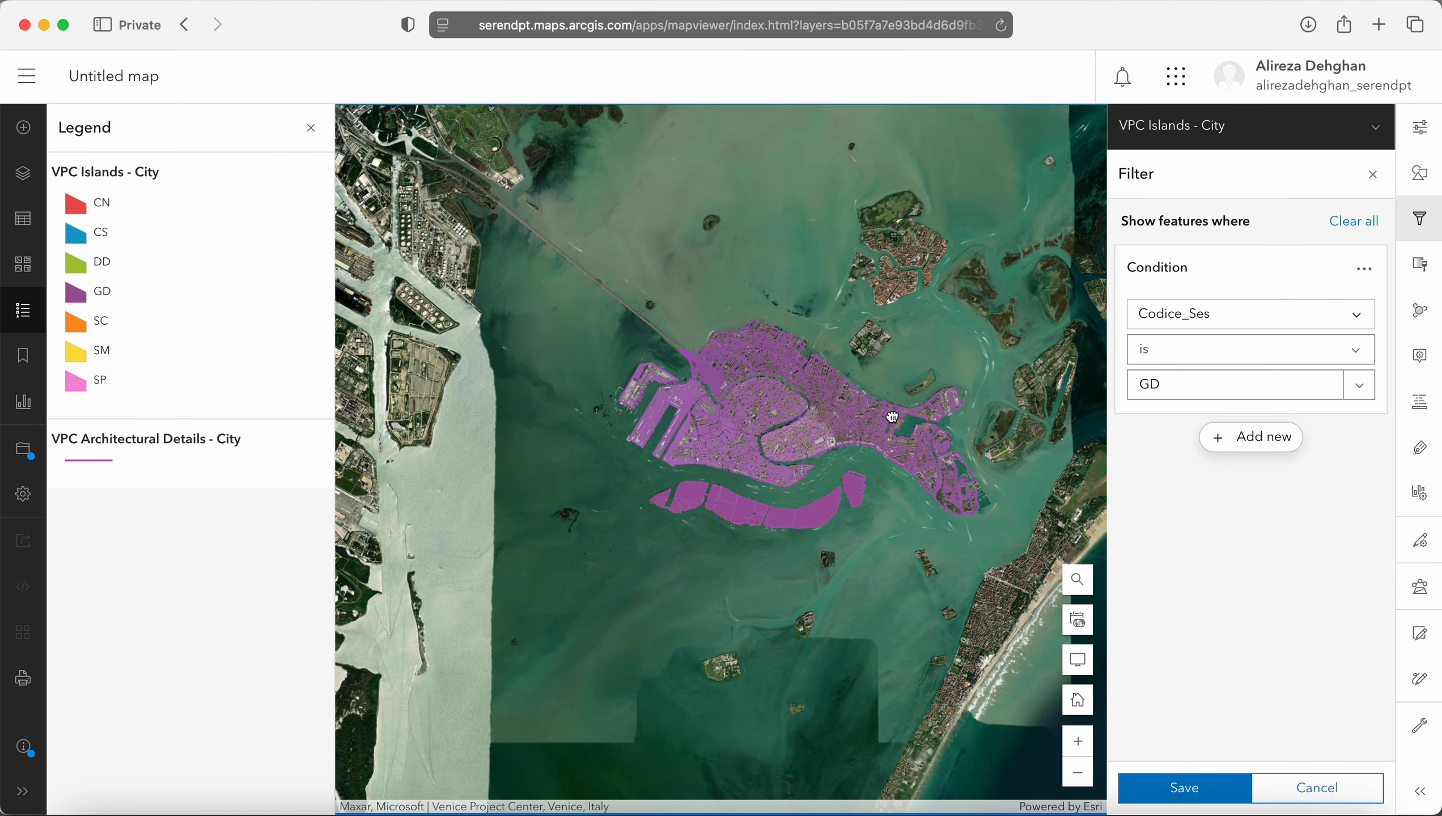
left_click(311, 128)
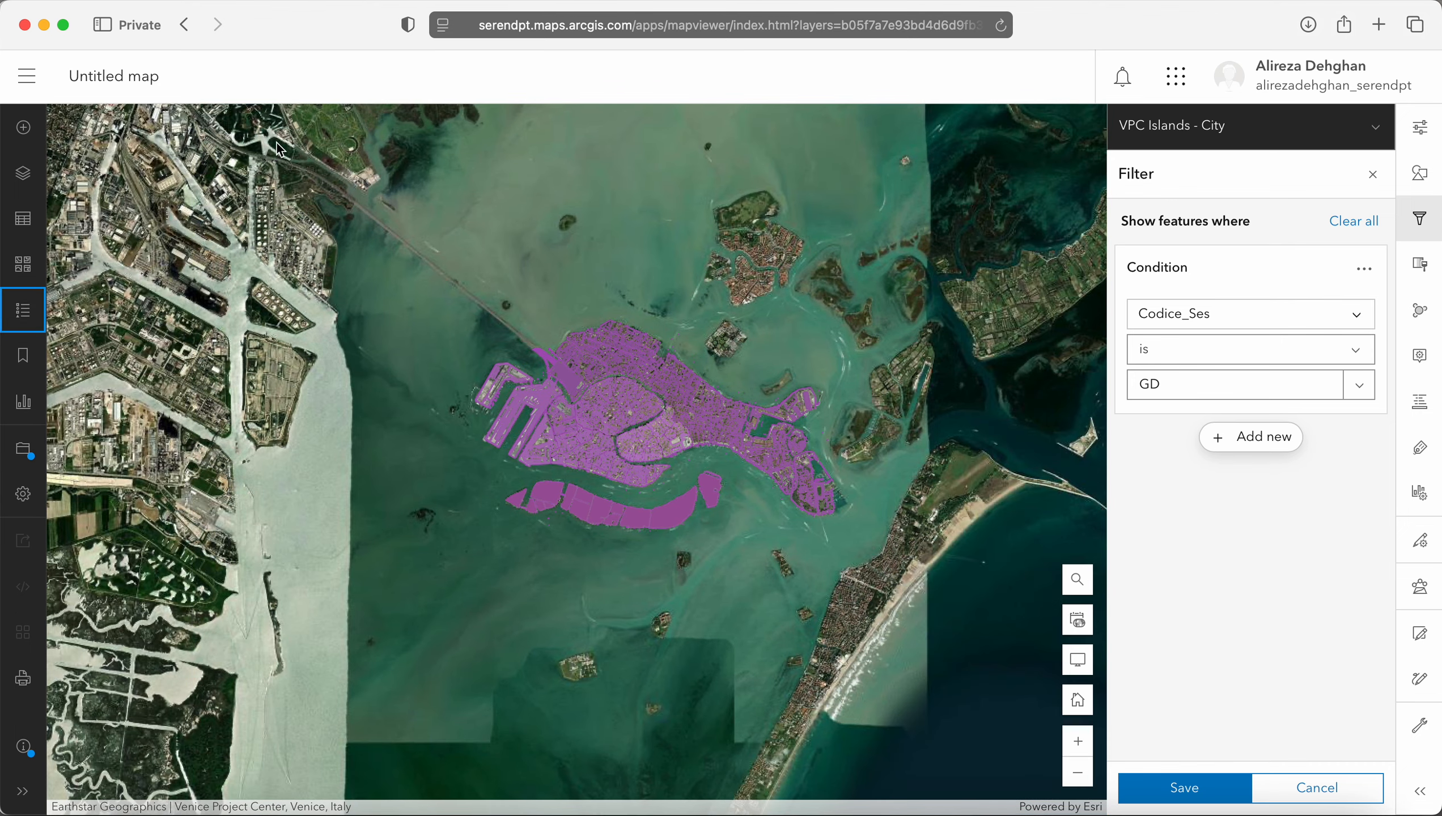
left_click(23, 173)
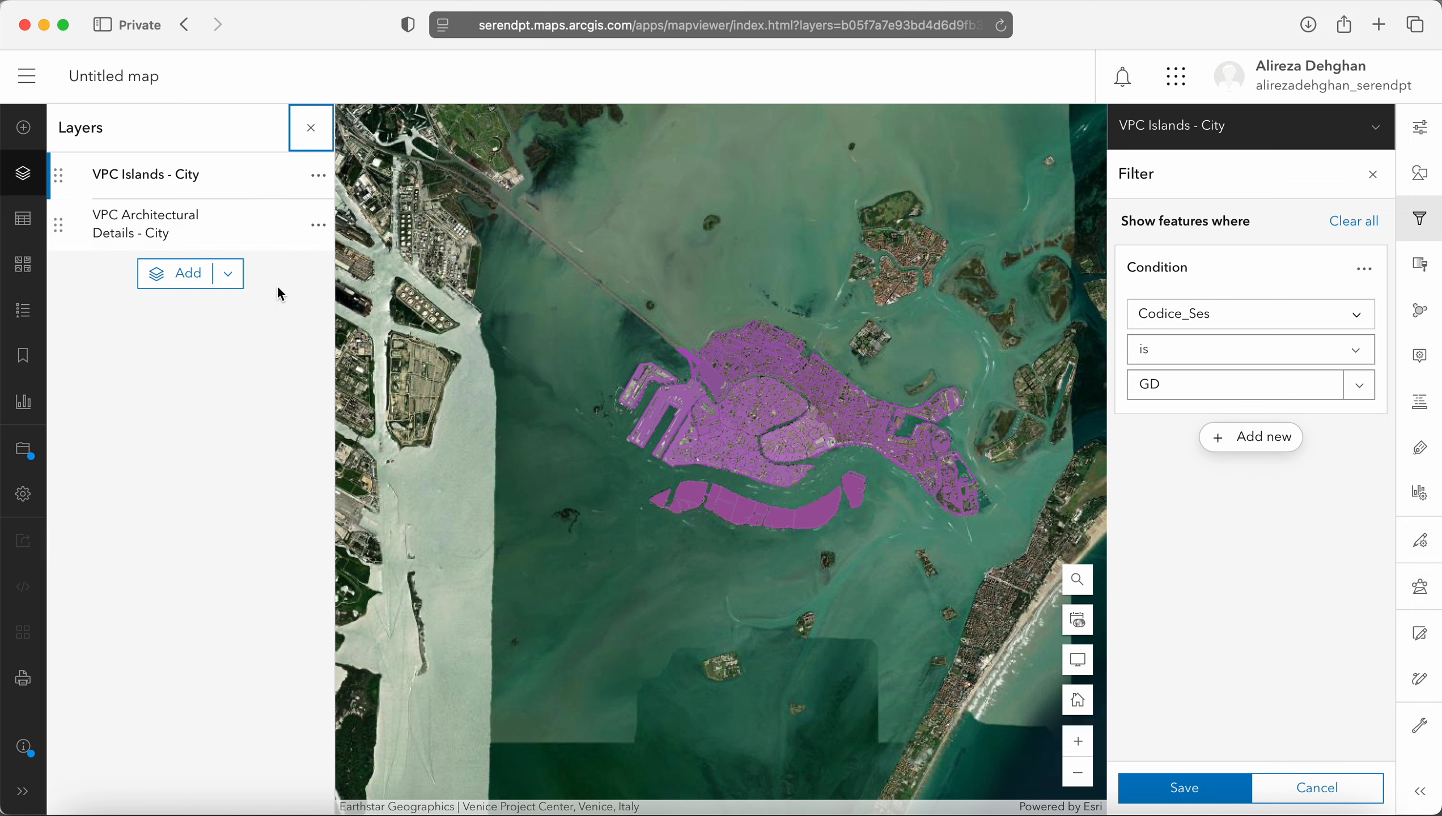
left_click(20, 454)
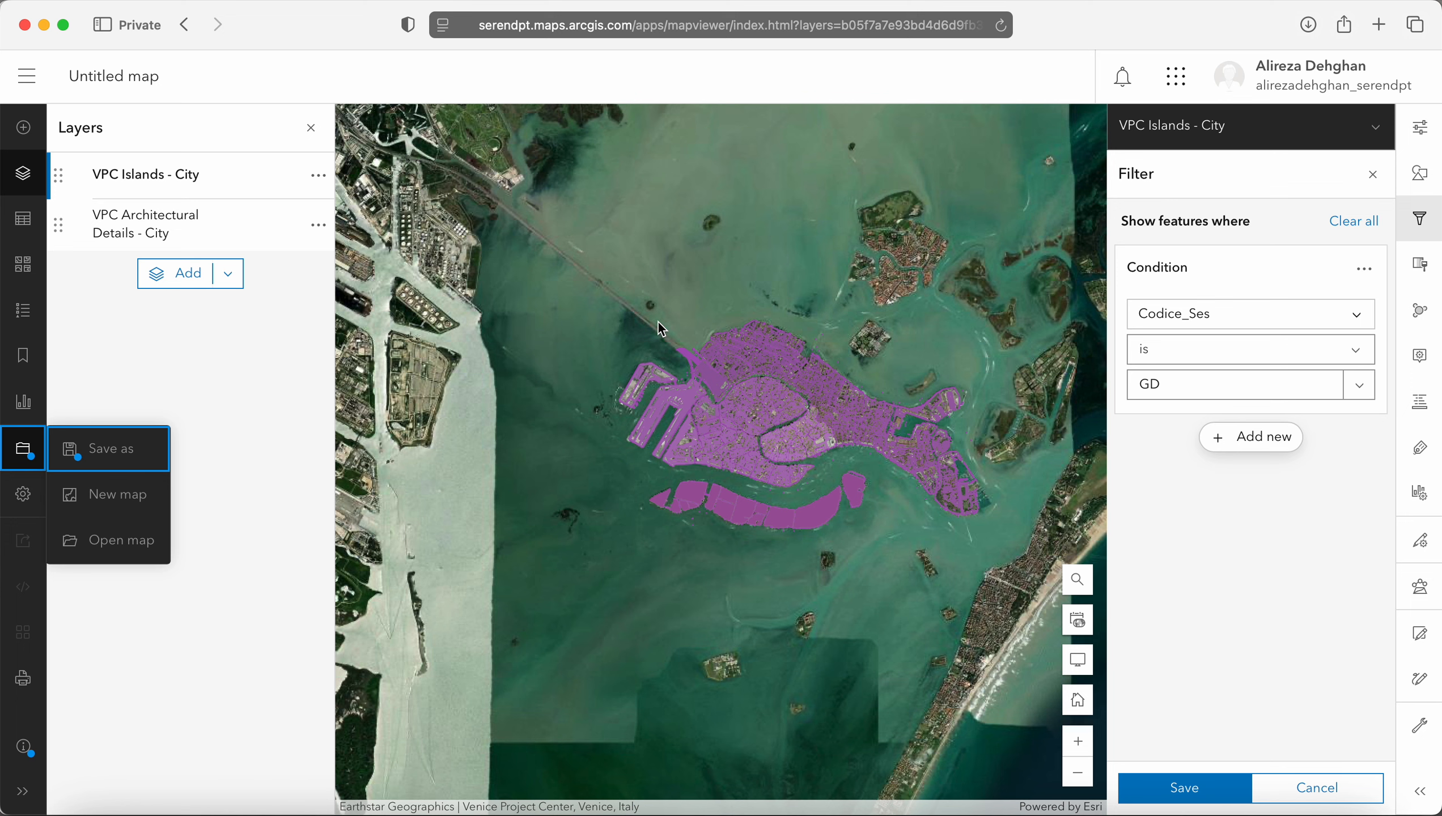
left_click(1420, 175)
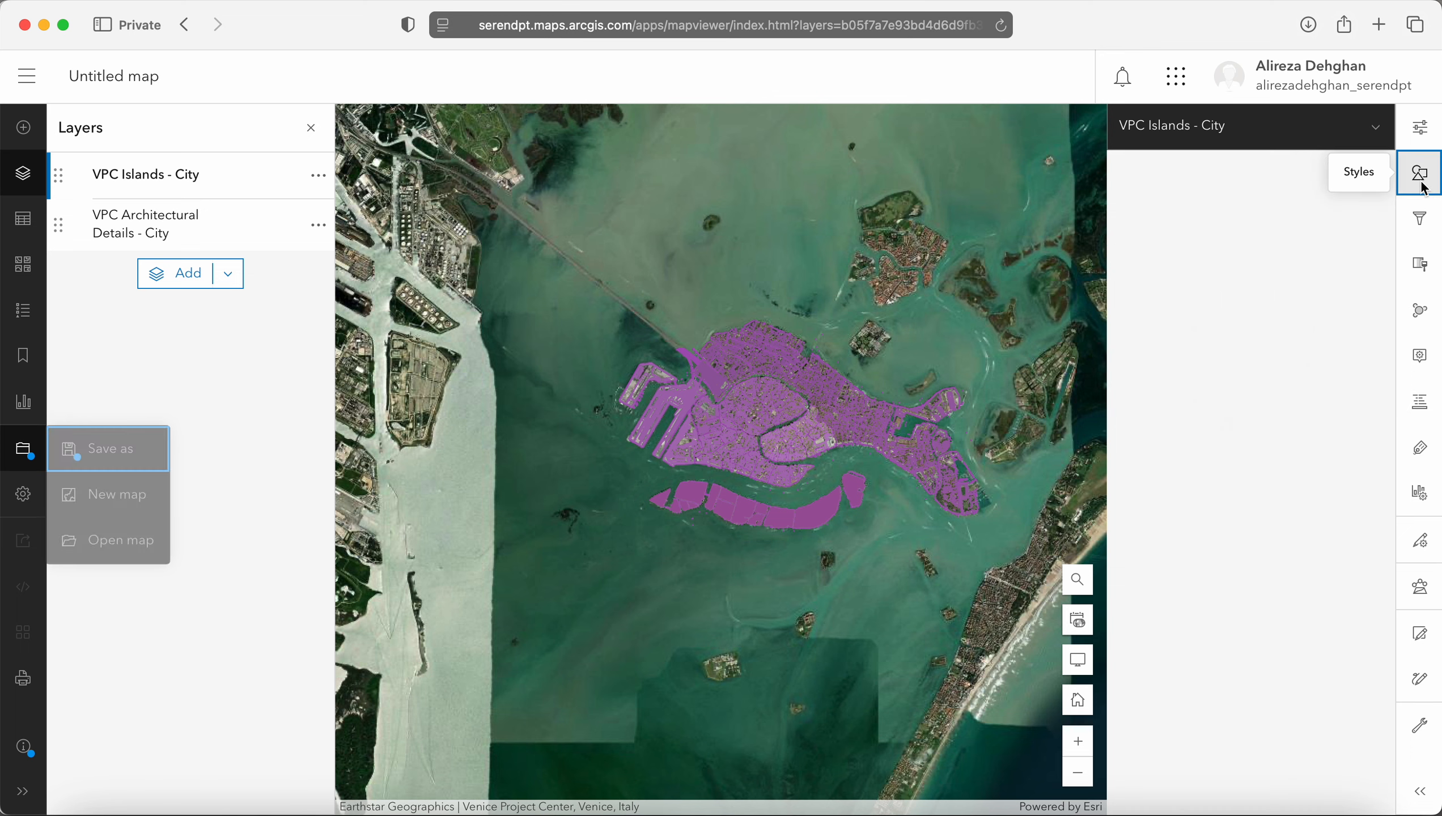
left_click(1425, 227)
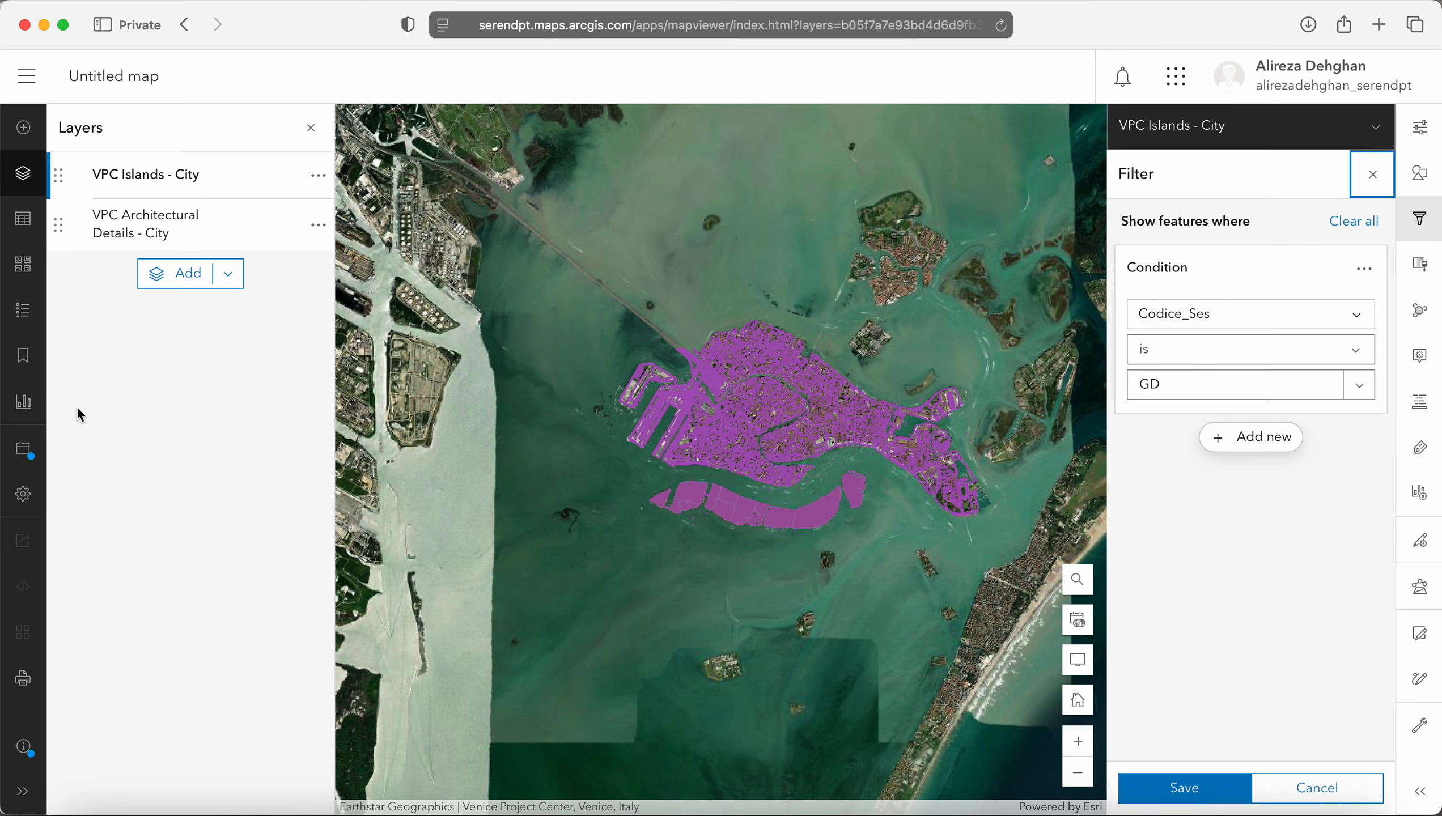
Save the map as a new web map titled IntroductionWebMap
left_click(23, 449)
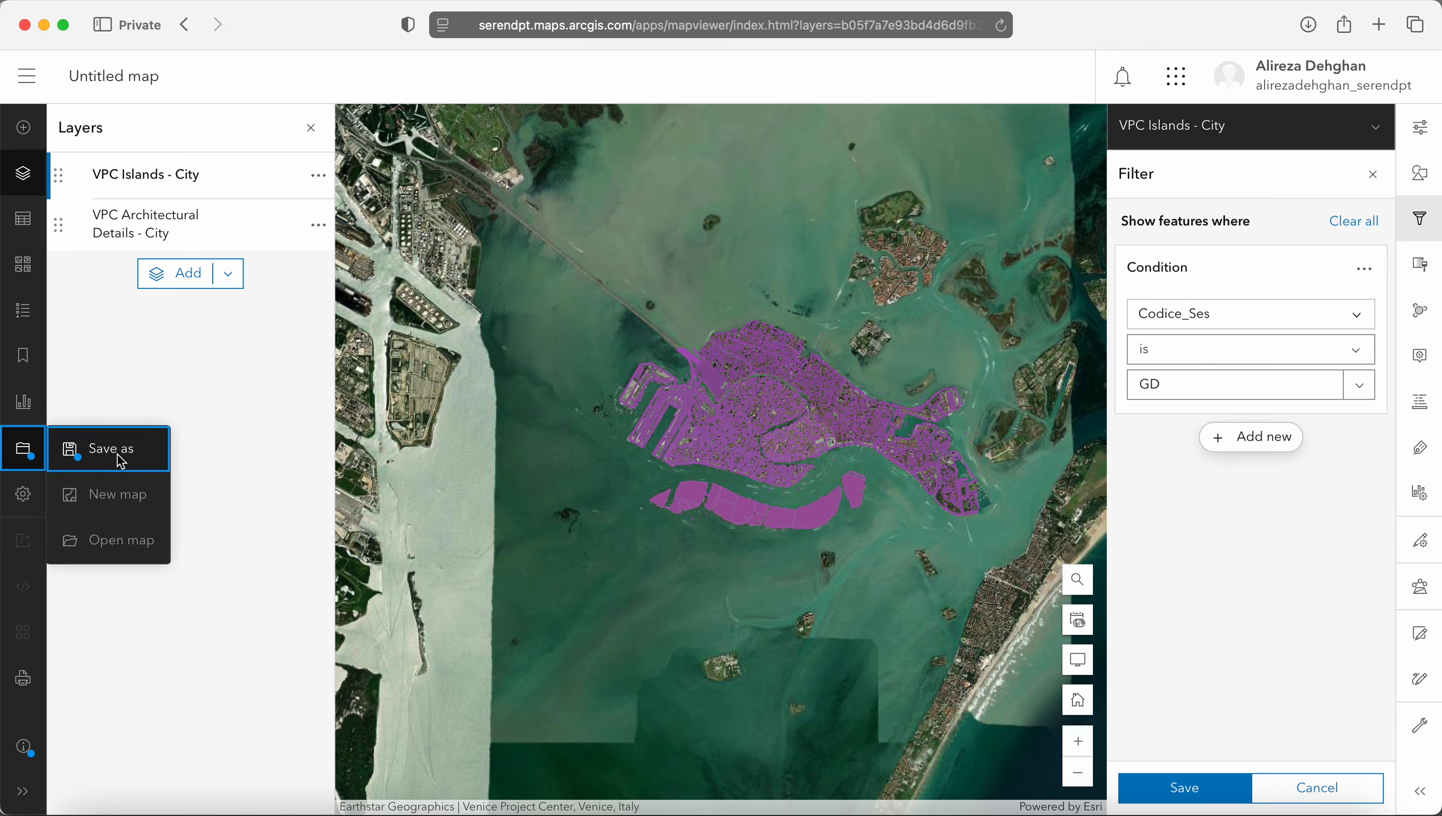
left_click(143, 449)
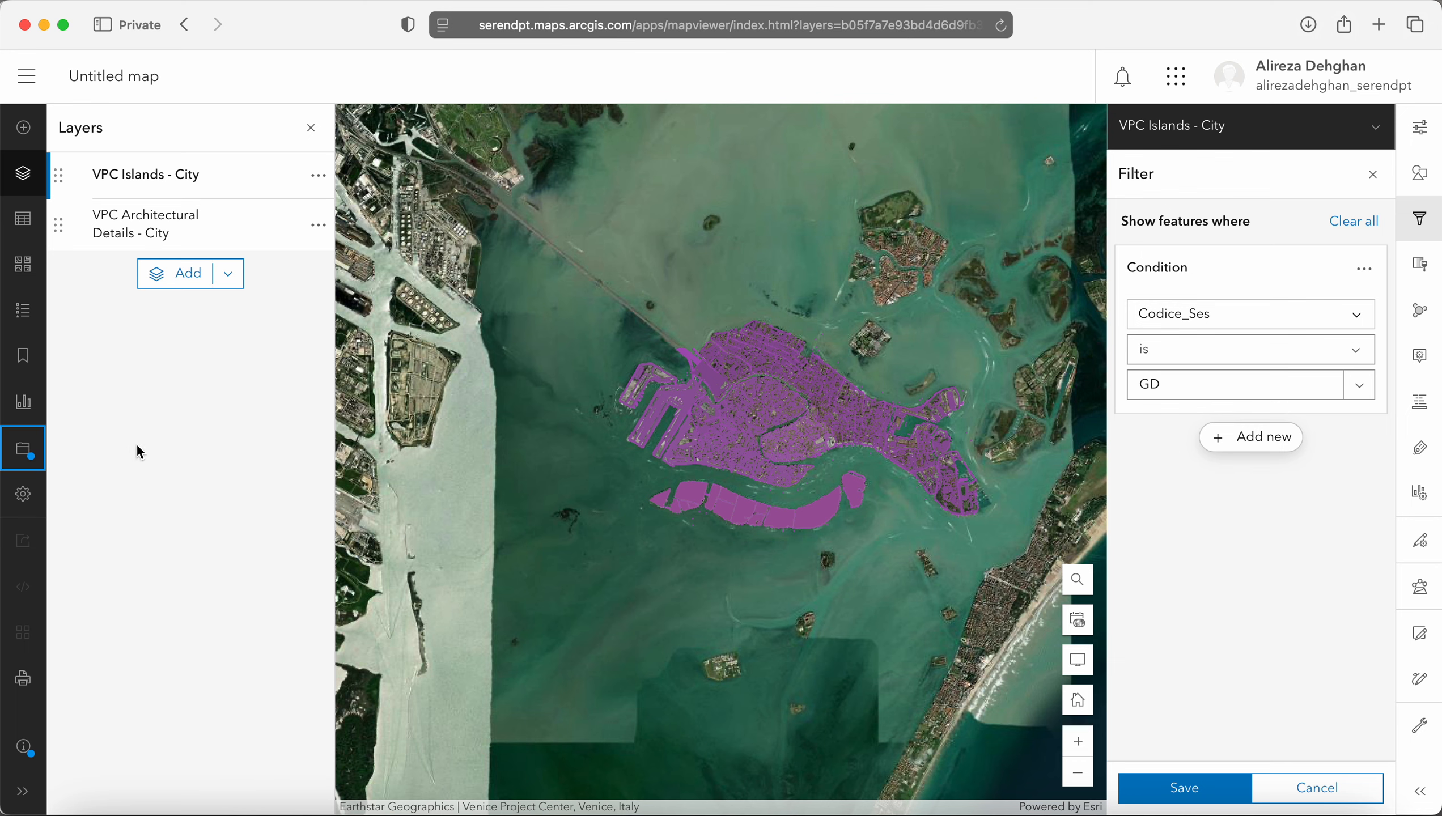
left_click(666, 278)
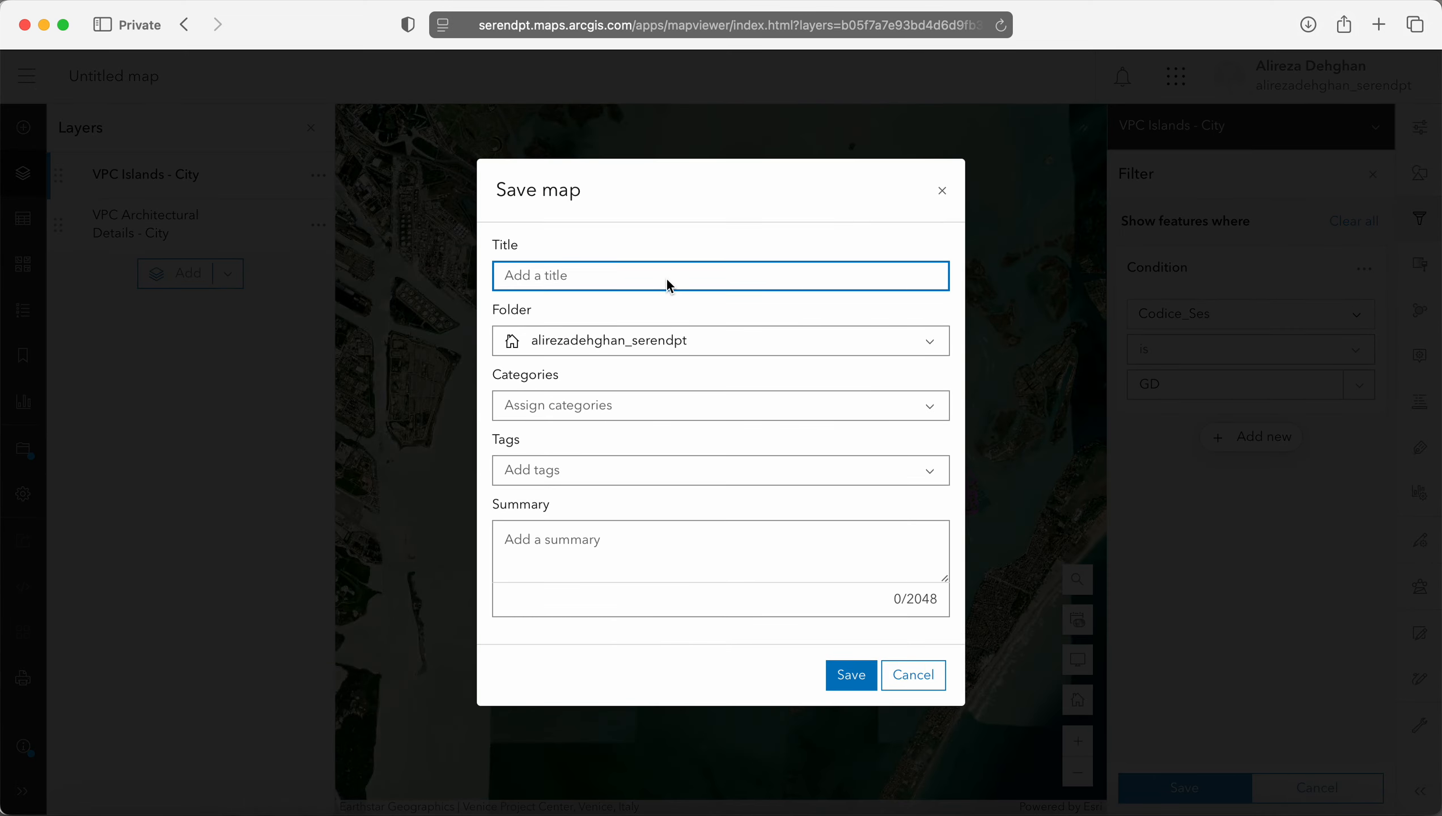
type("Tutorial")
key("super+a")
type("IntroductionWebMap")
left_click(852, 675)
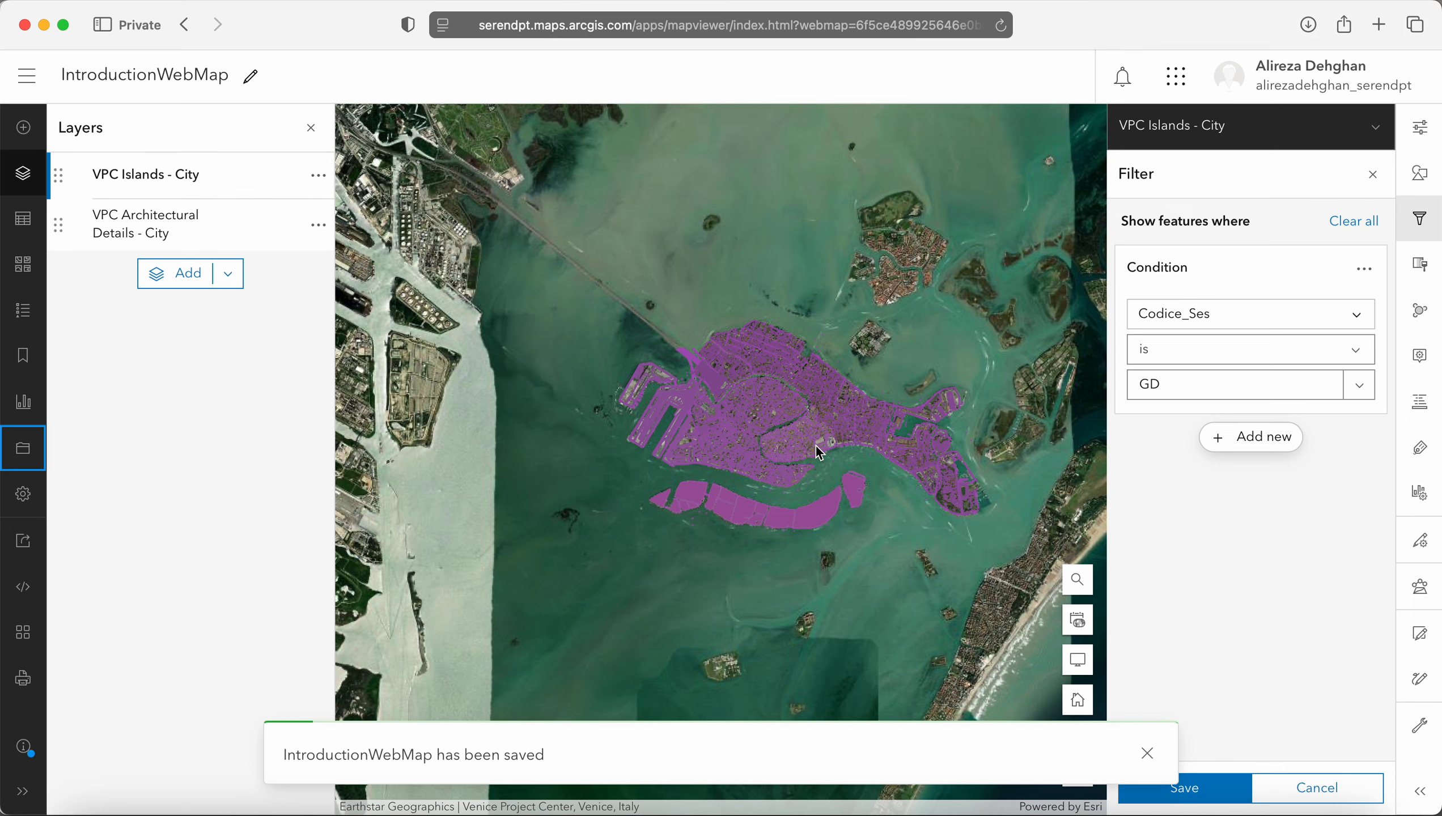
Clear all filter conditions from the VPC Islands - City layer
scroll(816, 445, "up", 3)
left_click(1362, 227)
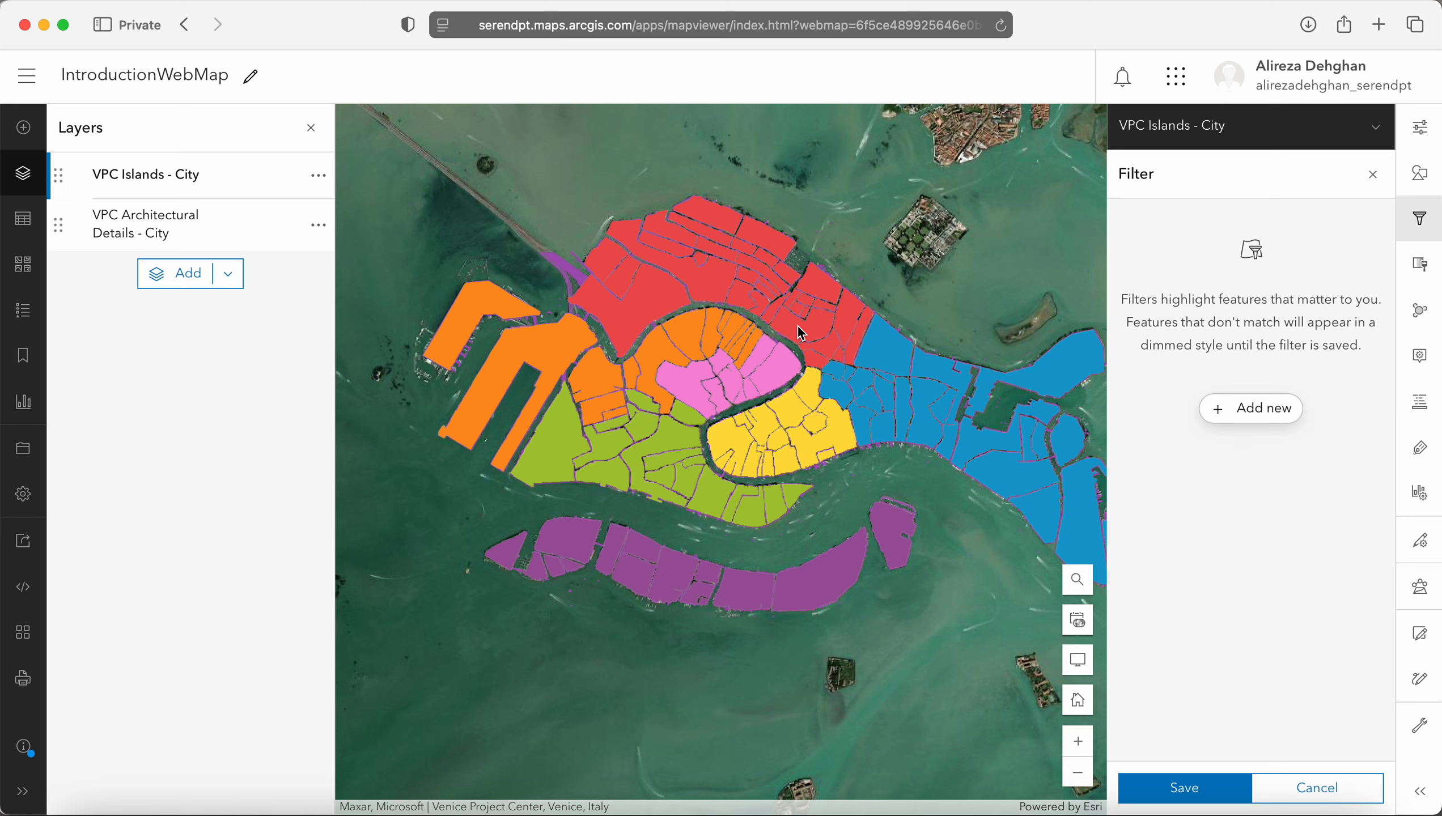
Save the current changes to IntroductionWebMap
left_click(23, 449)
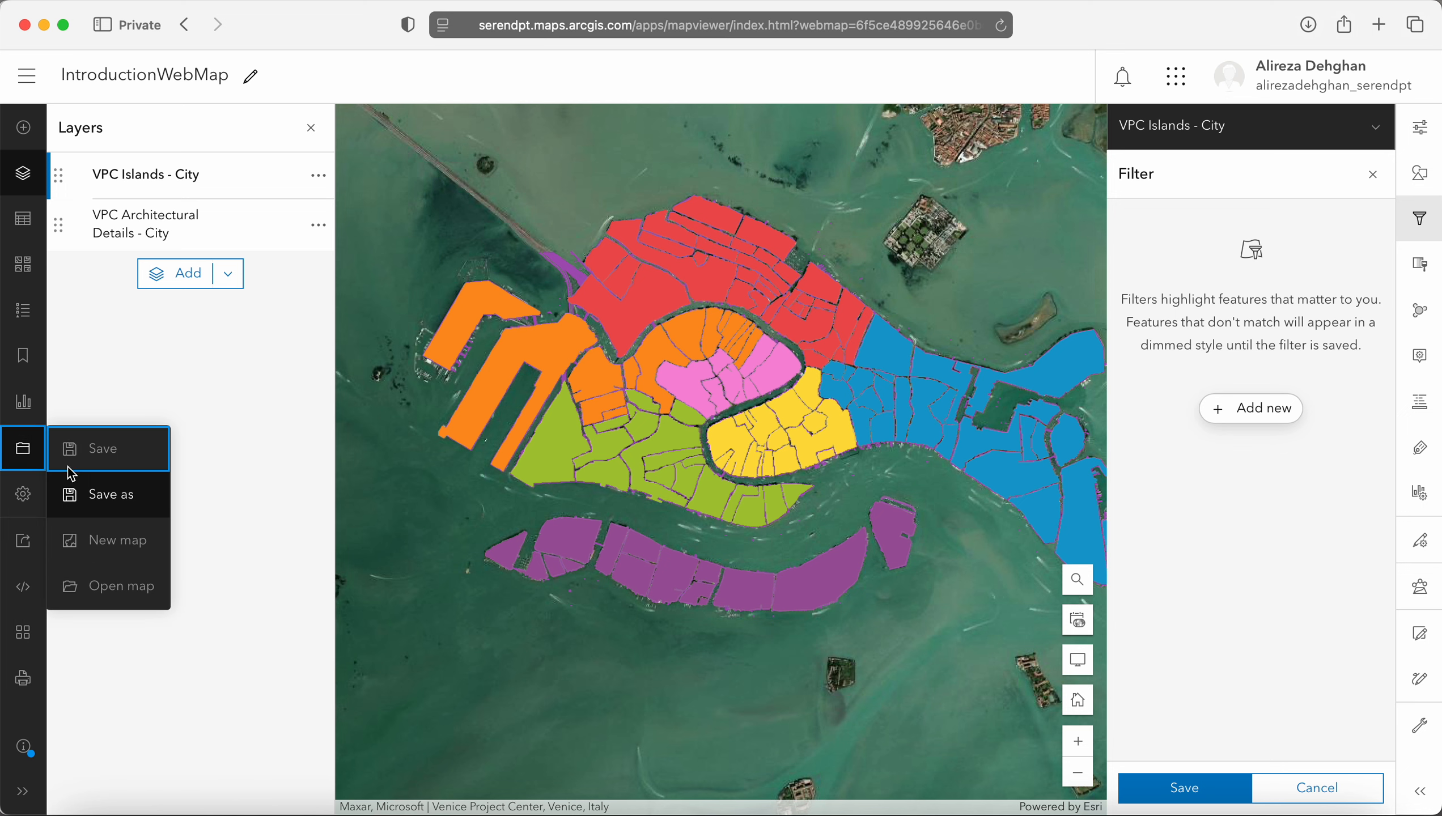
left_click(100, 452)
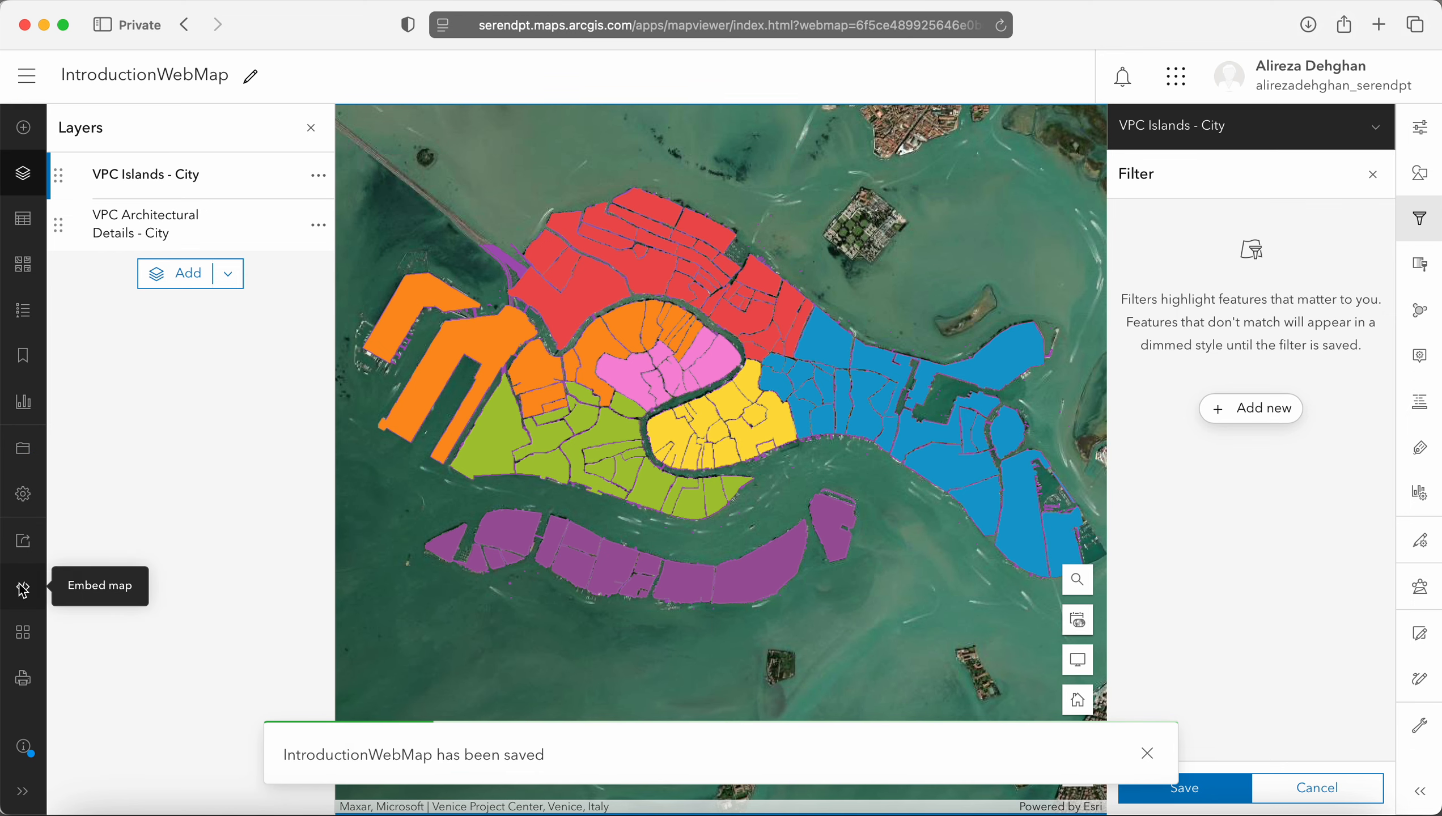
left_click(31, 85)
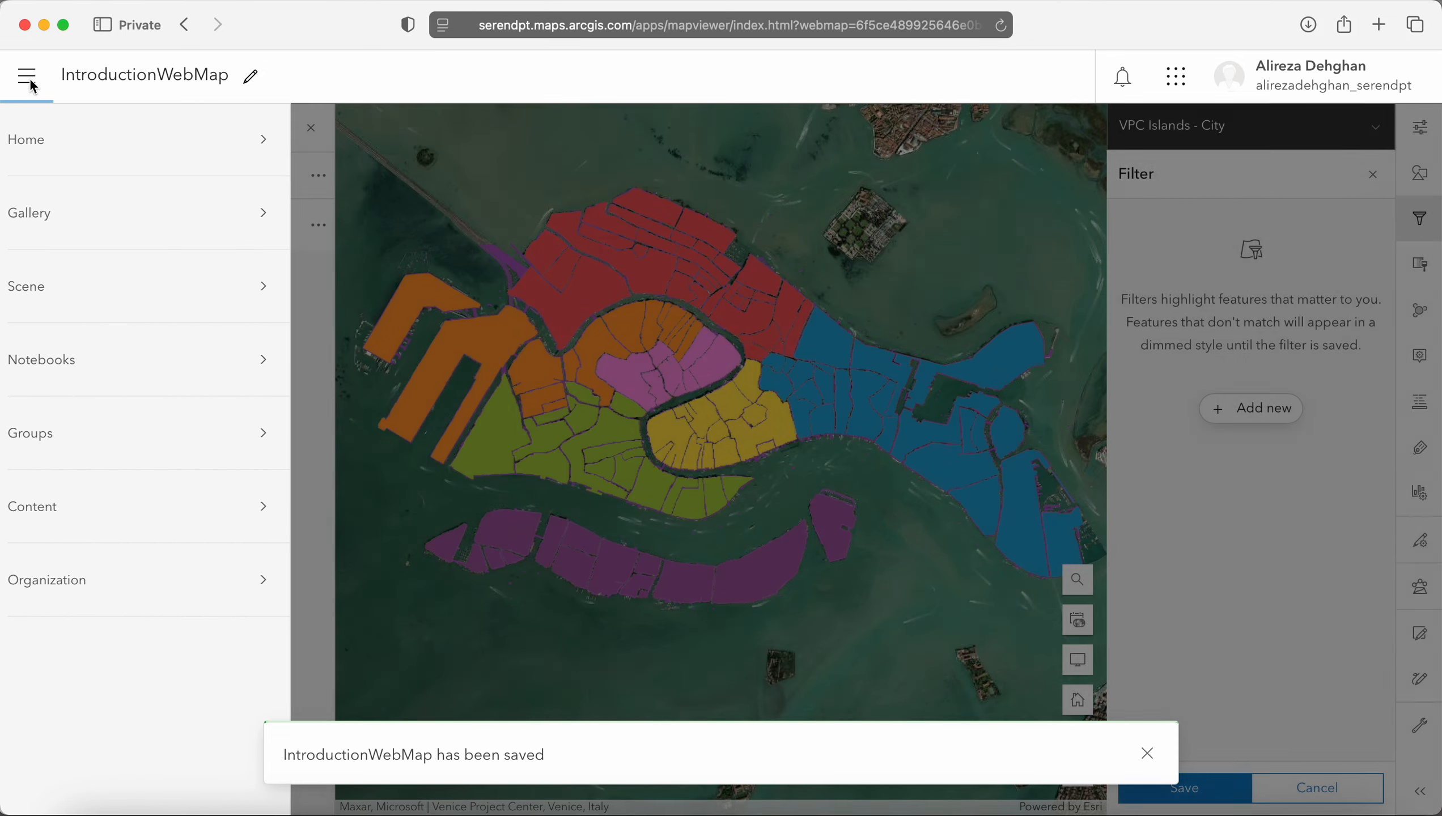
left_click(31, 84)
Go to the serendpt.maps.arcgis.com content list and reopen IntroductionWebMap in Map Viewer from its item page
left_click(694, 24)
type("seren")
key("Return")
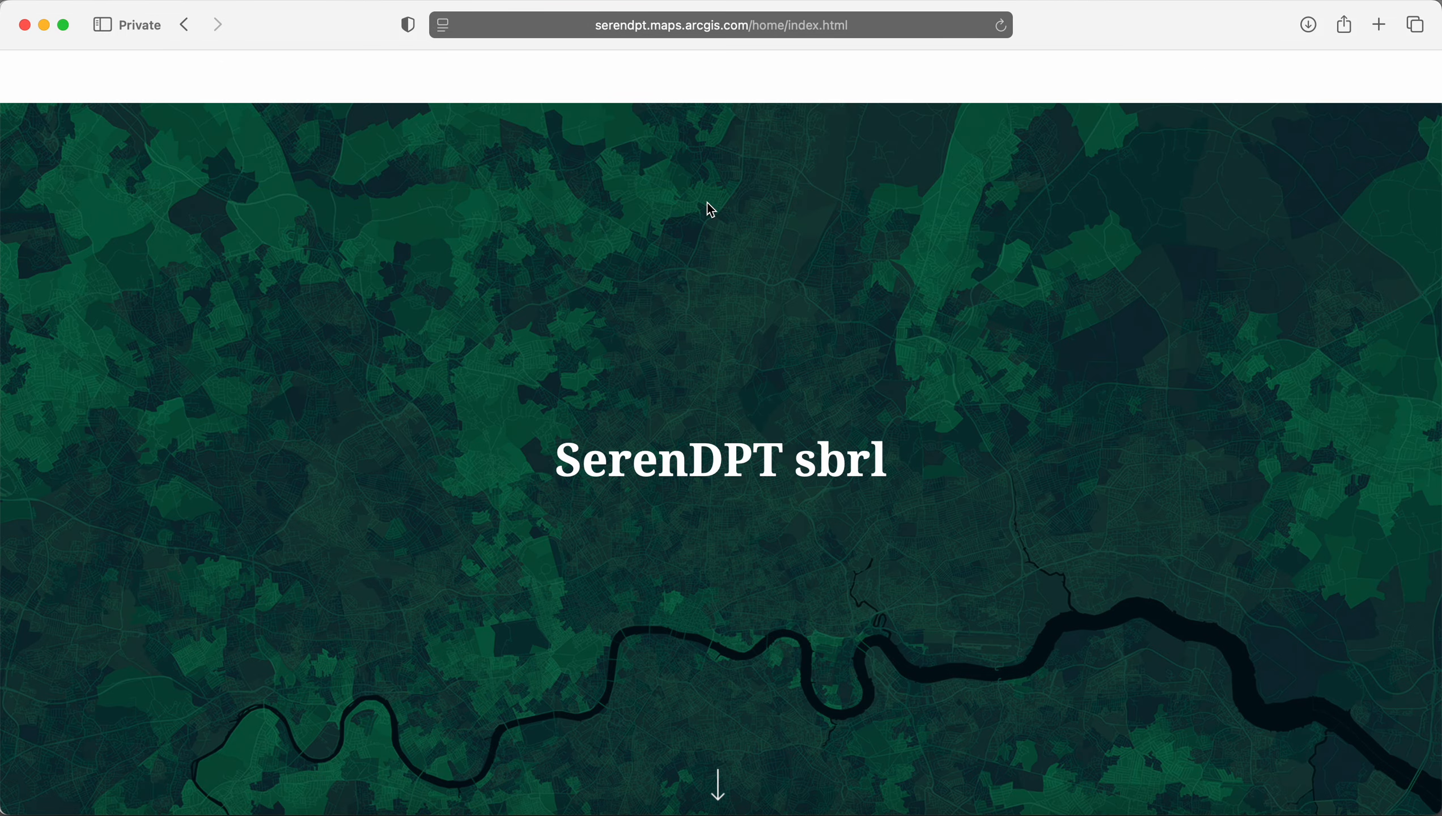
left_click(660, 89)
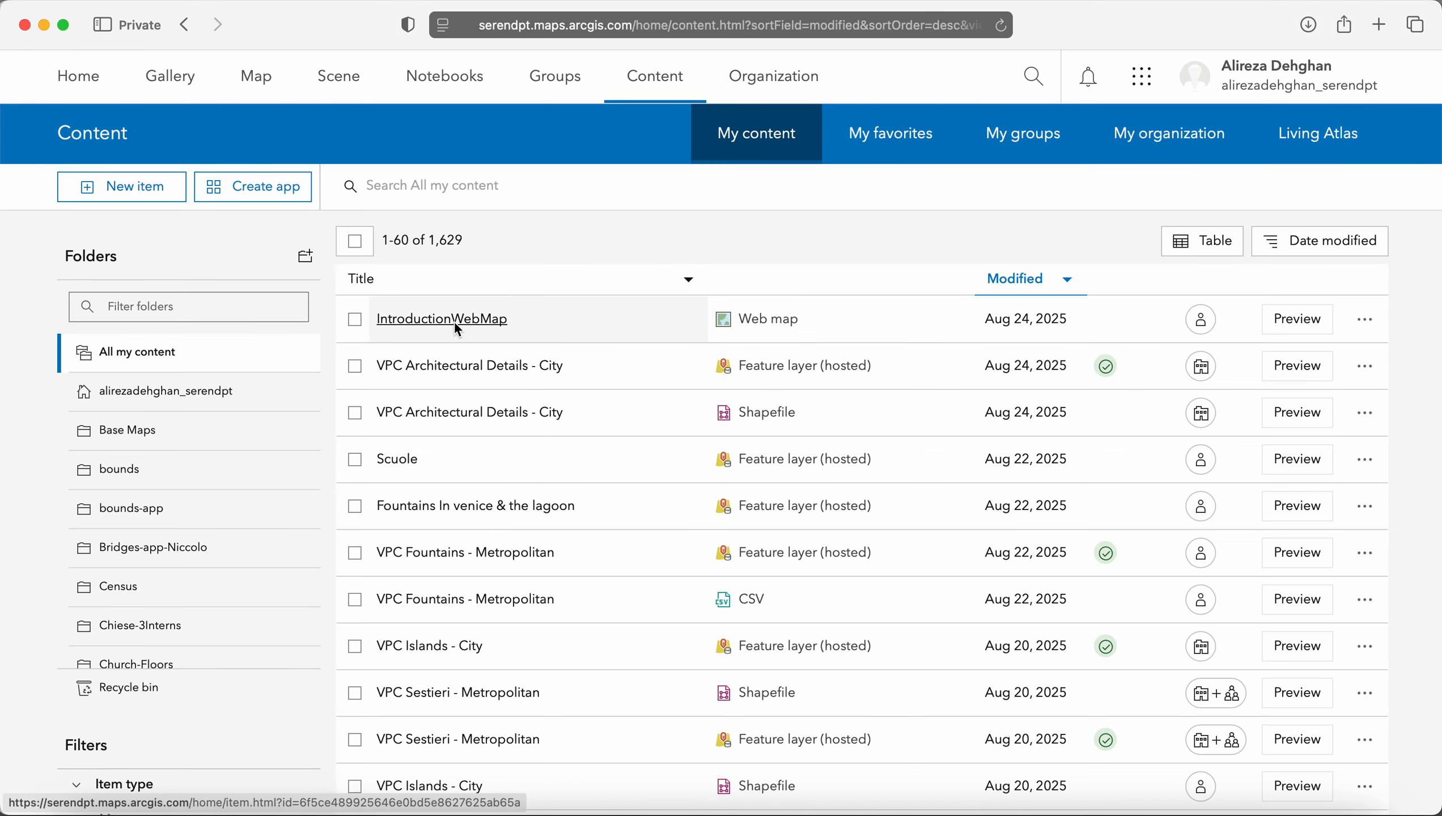
left_click(457, 329)
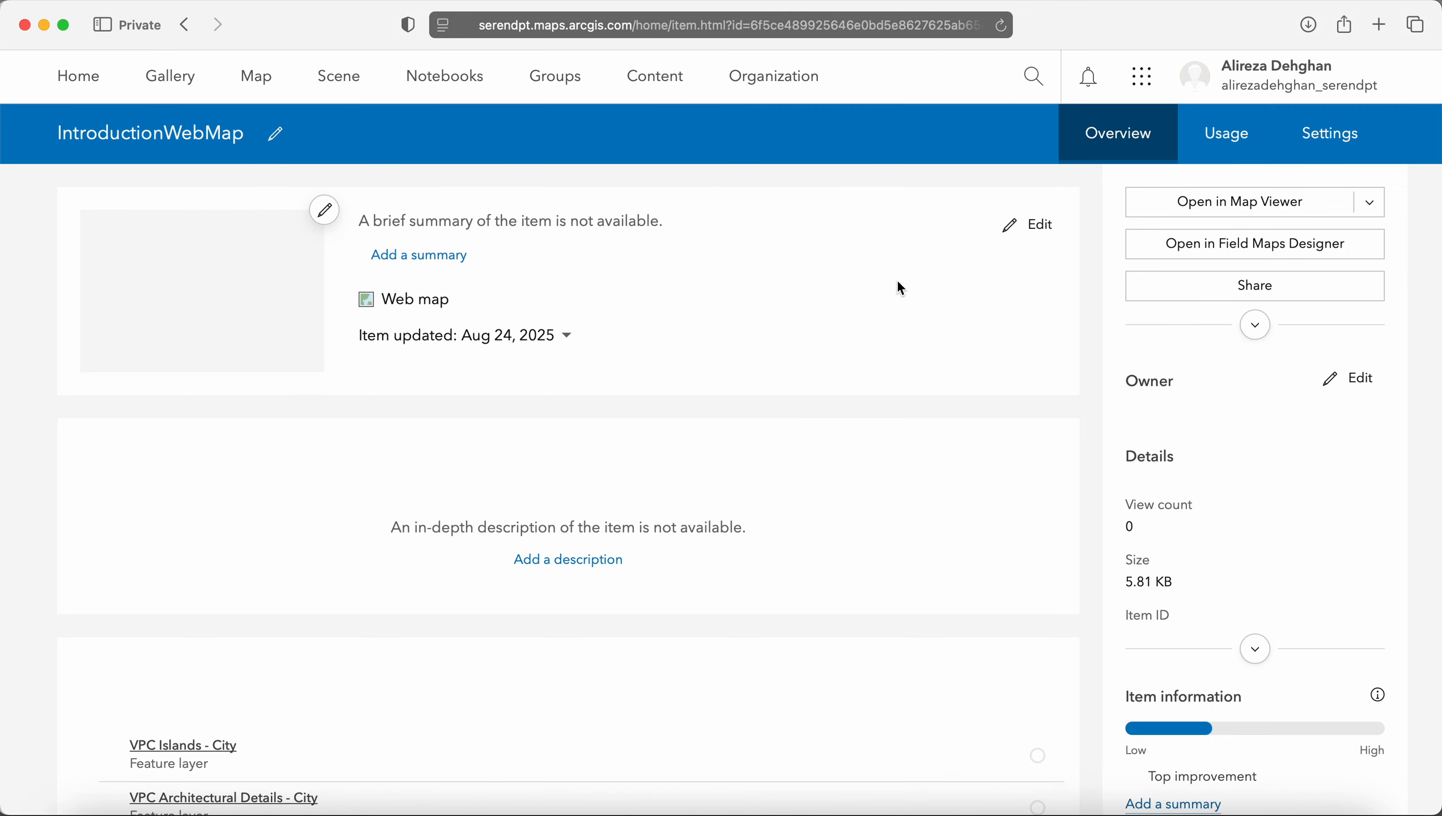
left_click(1202, 208)
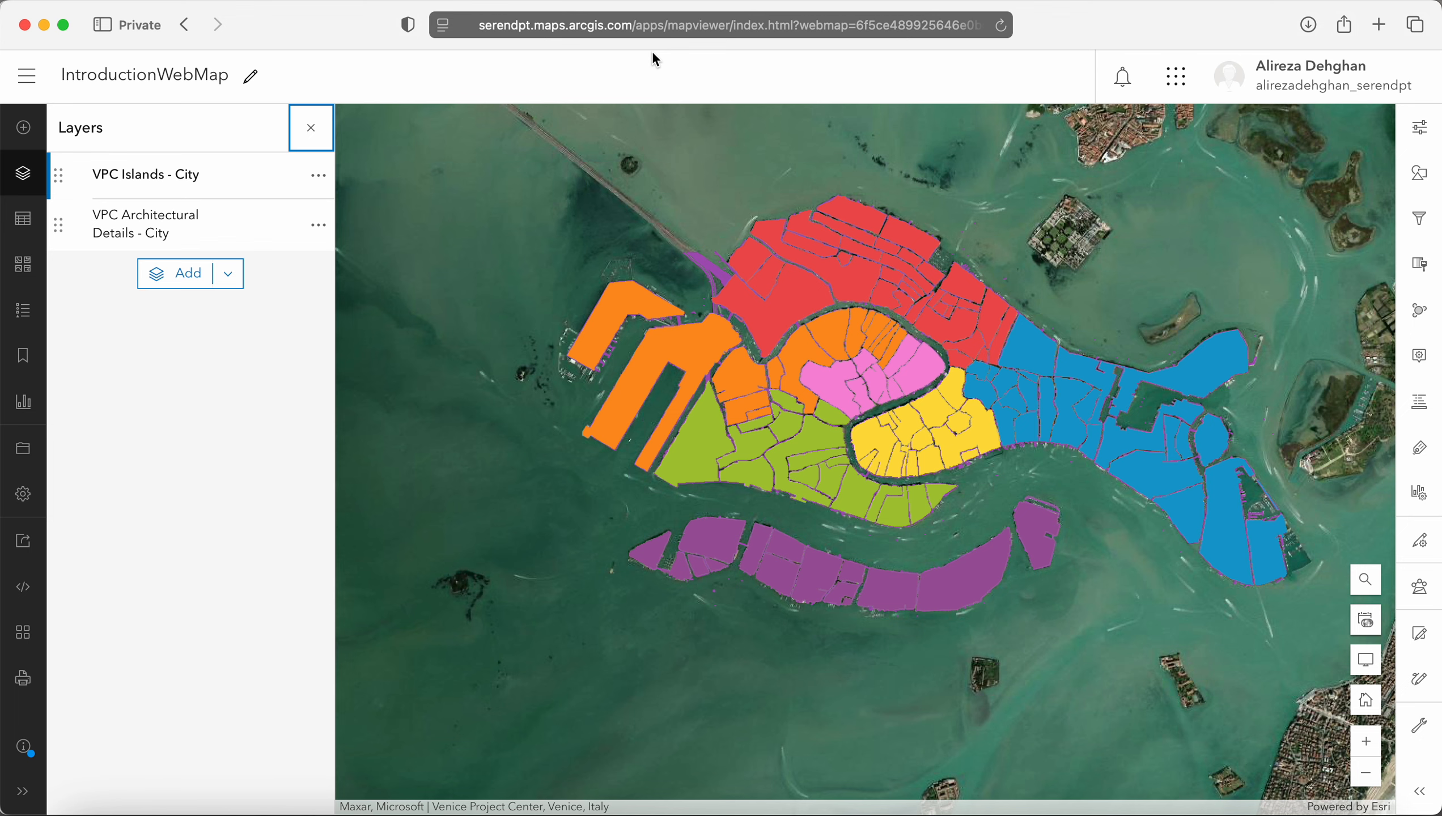
Return to the serendpt.maps.arcgis.com content list and open the data table of the hosted feature layer VPC Fountains - Metropolitan
left_click(703, 30)
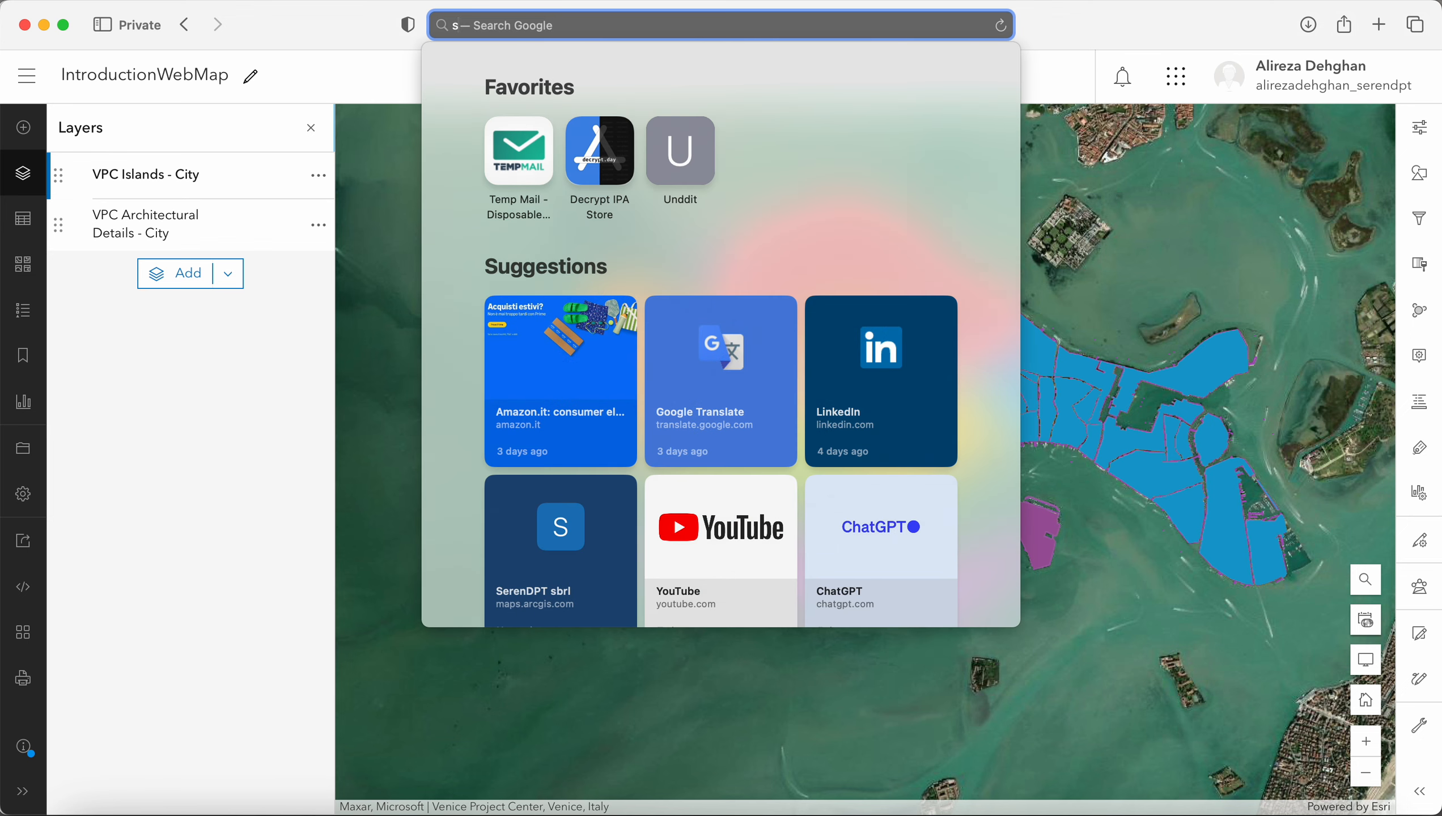
type("serendpt.maps.arcgis.com")
key("Return")
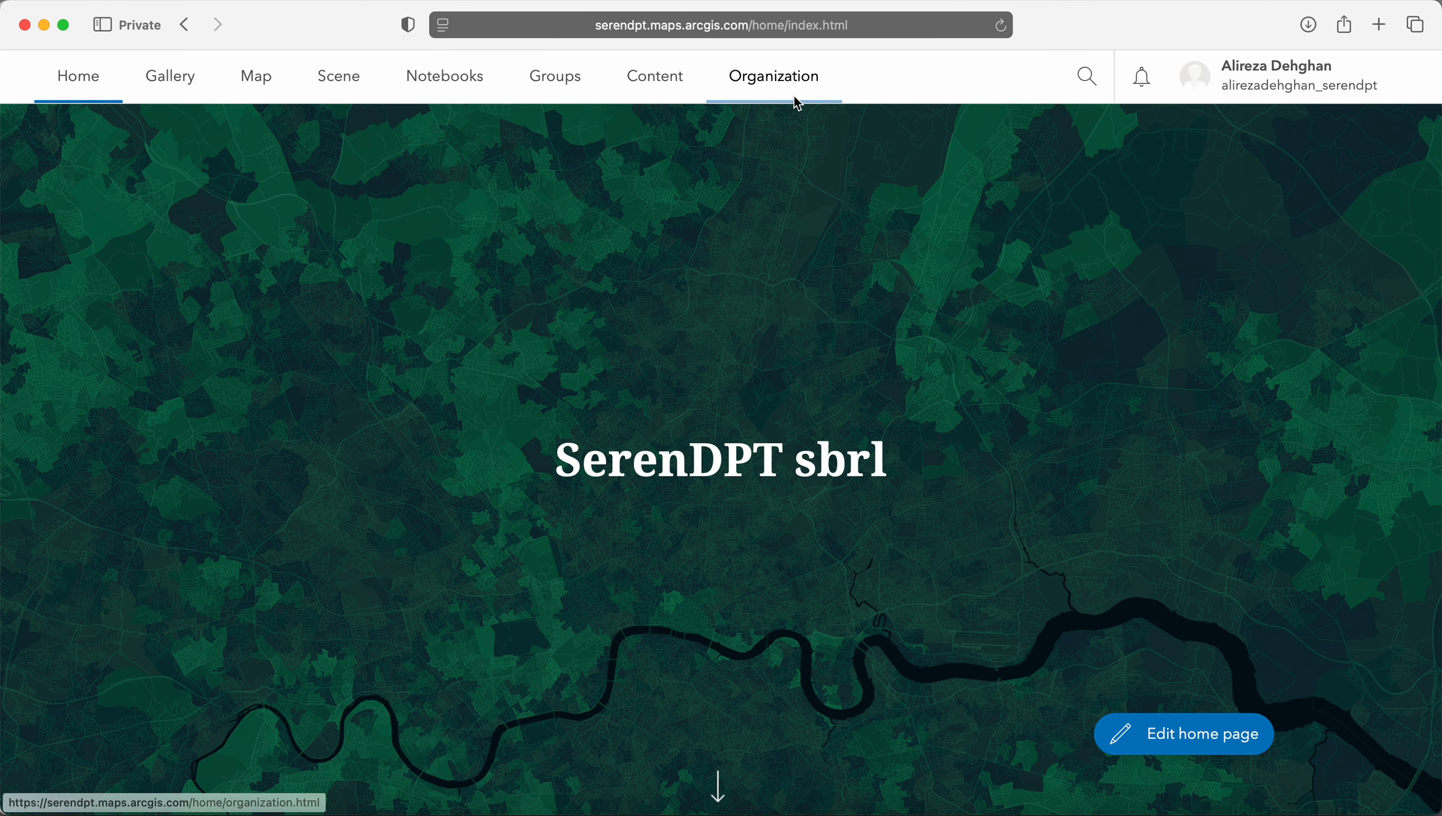
left_click(683, 84)
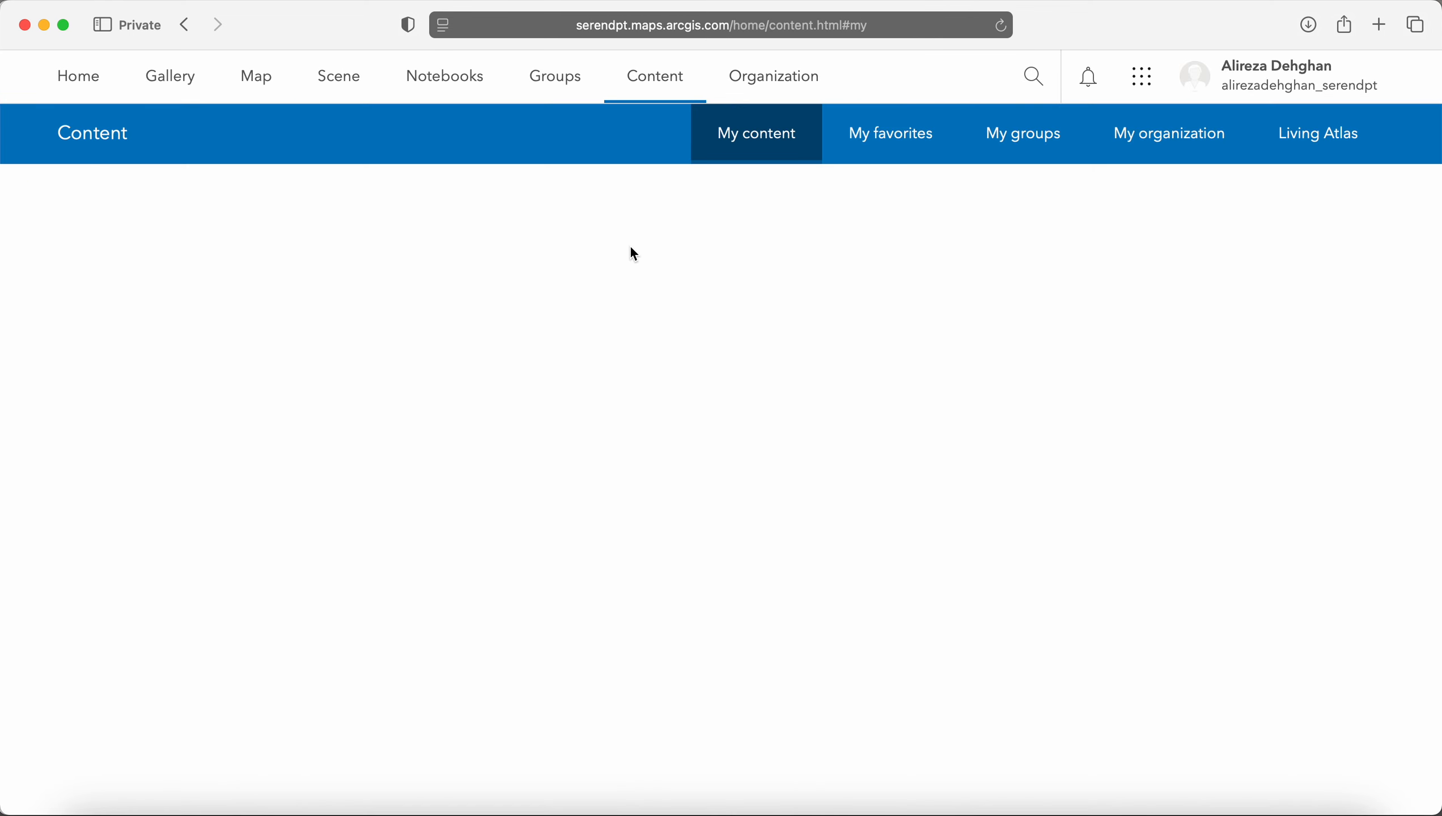
scroll(532, 381, "down", 3)
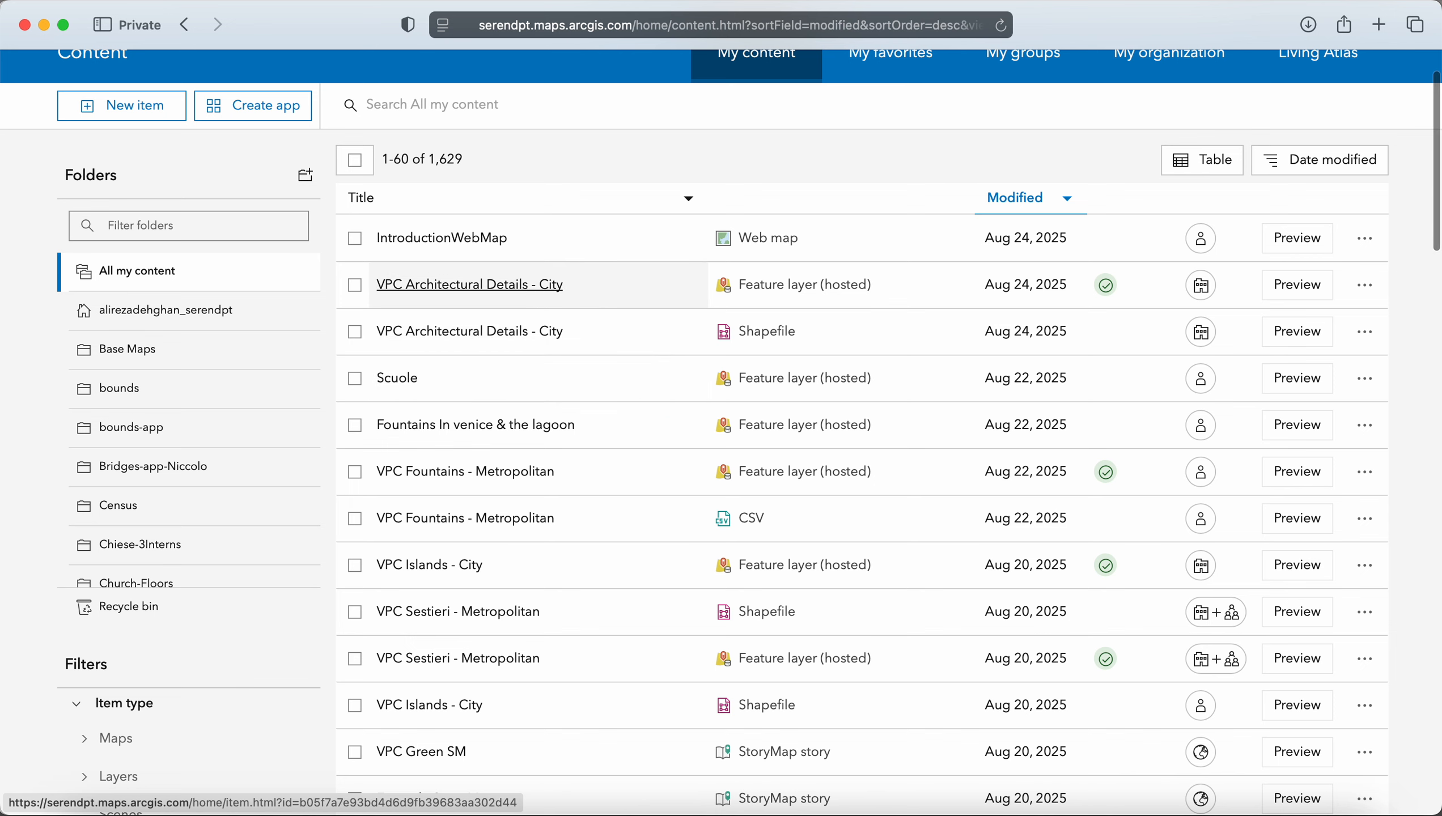
scroll(509, 463, "down", 1)
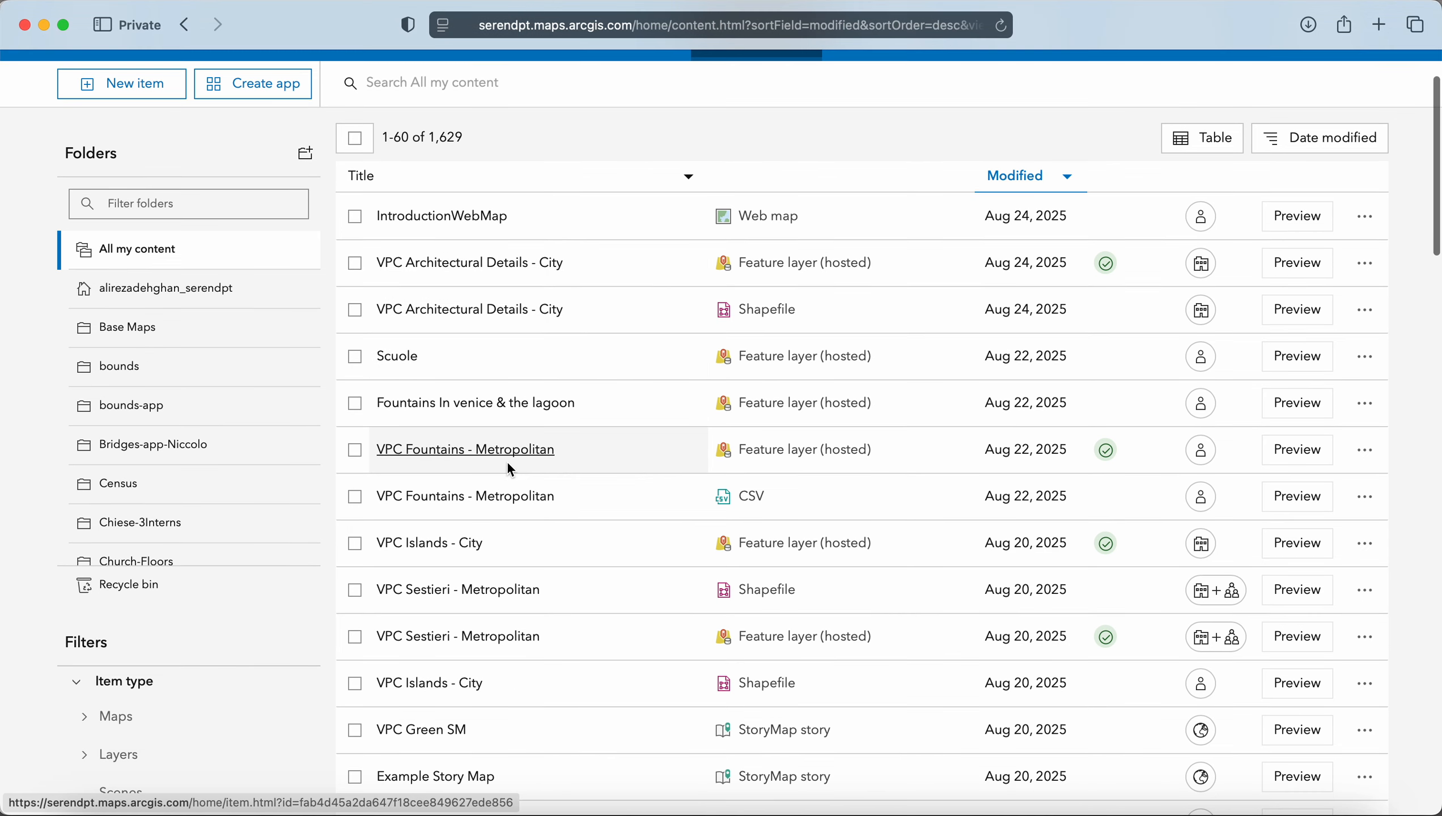
left_click(506, 466)
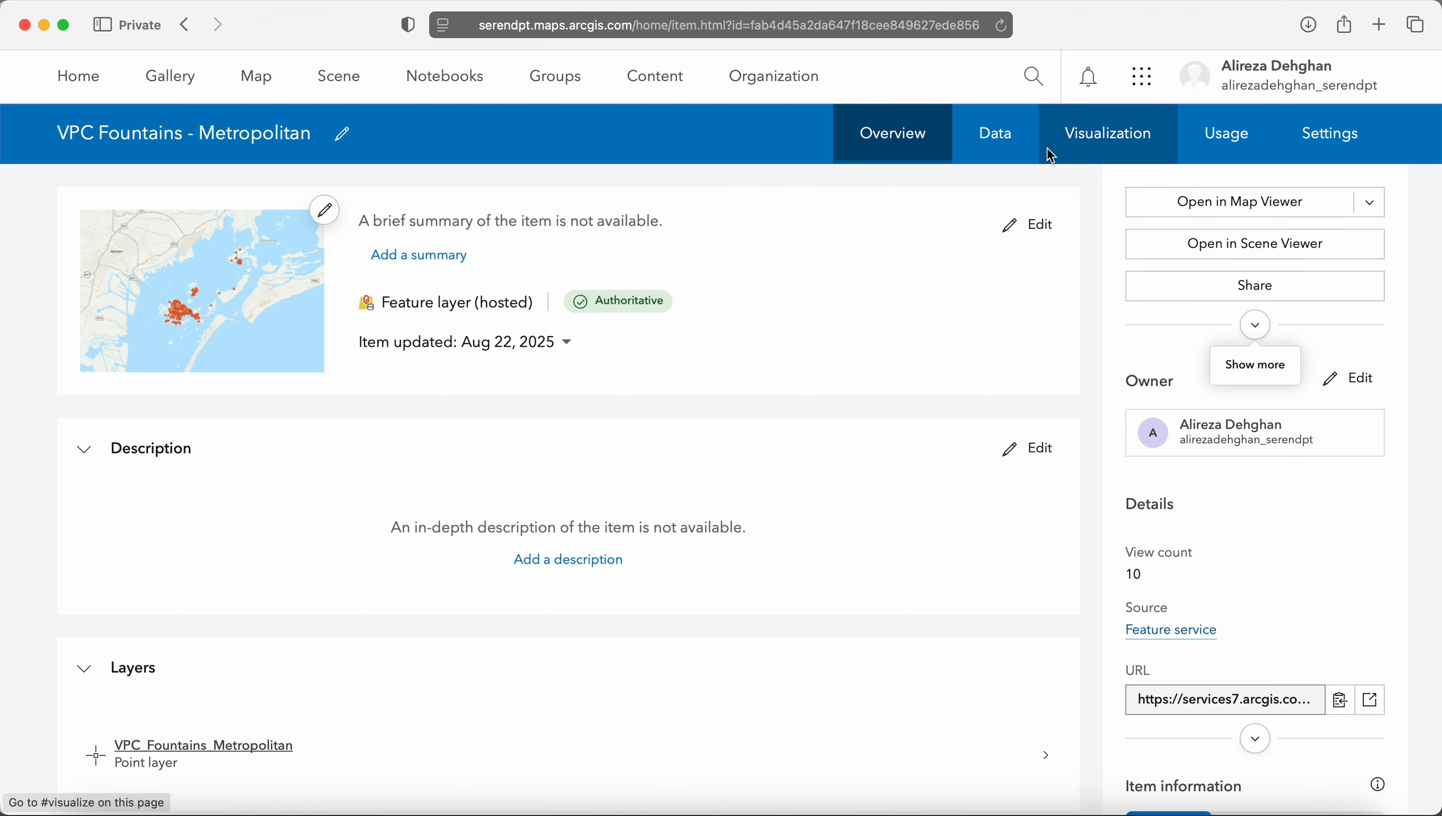
left_click(1017, 134)
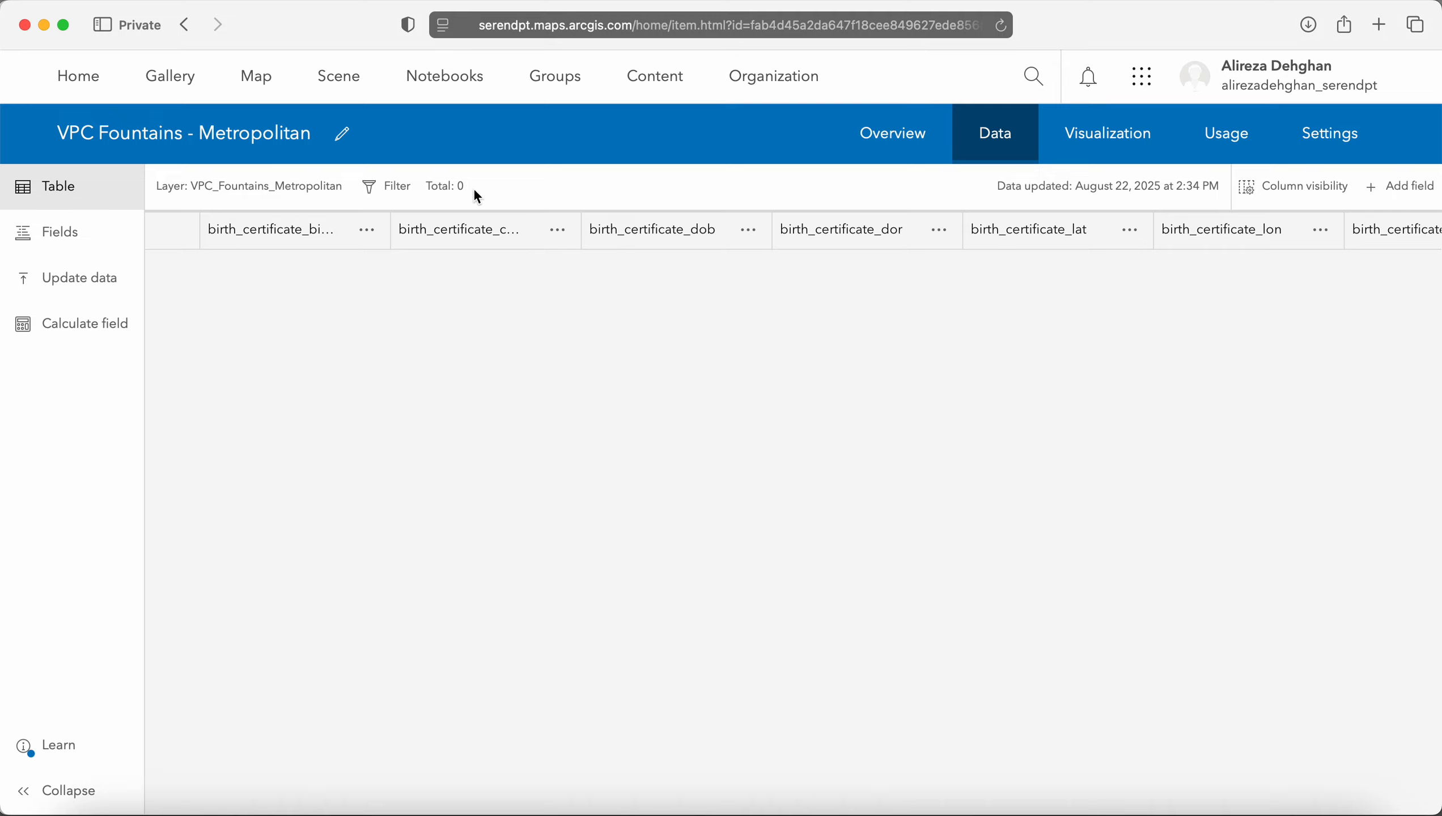
Go back to the organization's content list and open the item page of the hosted feature layer VPC Islands - City
left_click(862, 25)
key("Escape")
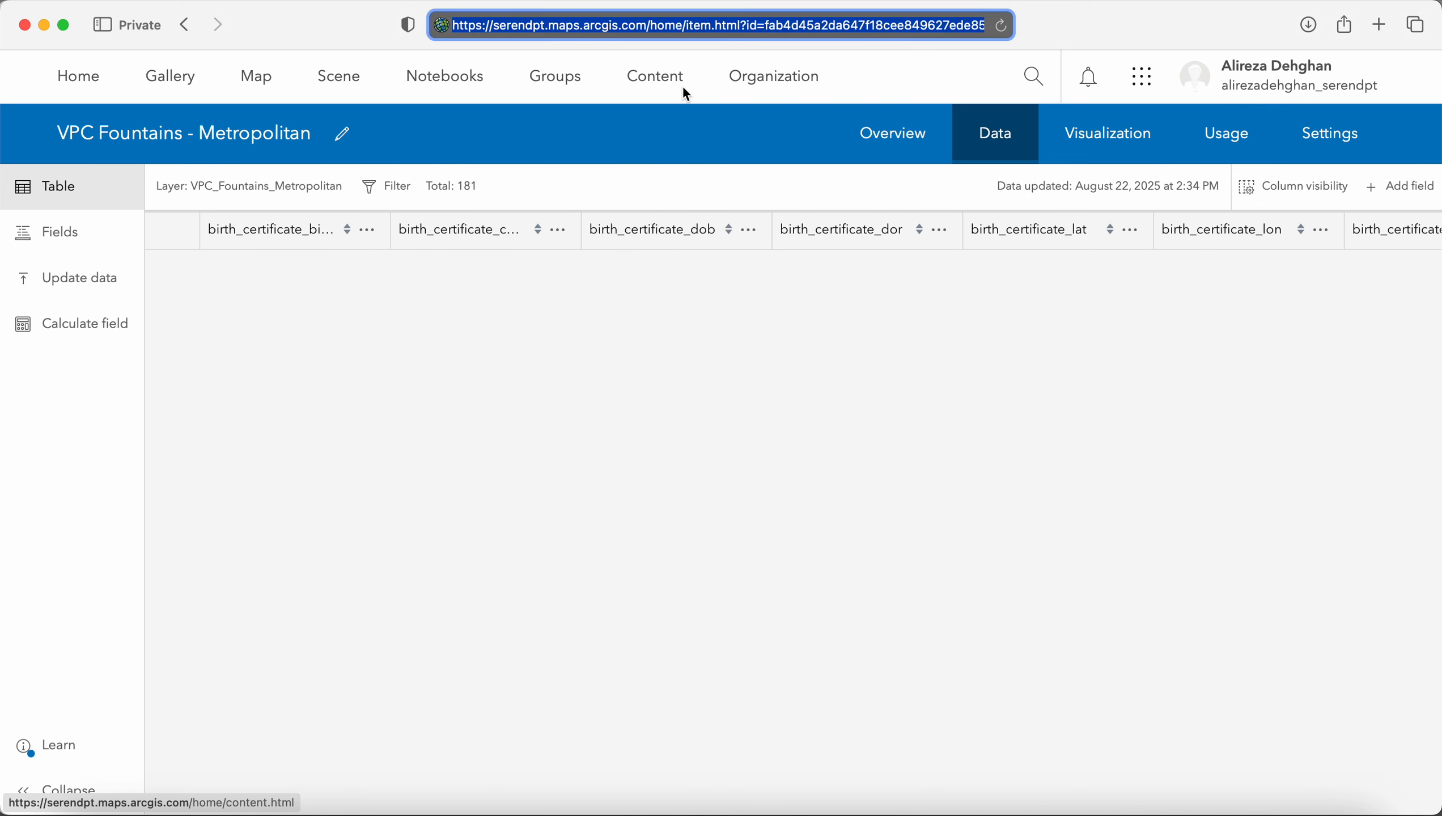
type("serend")
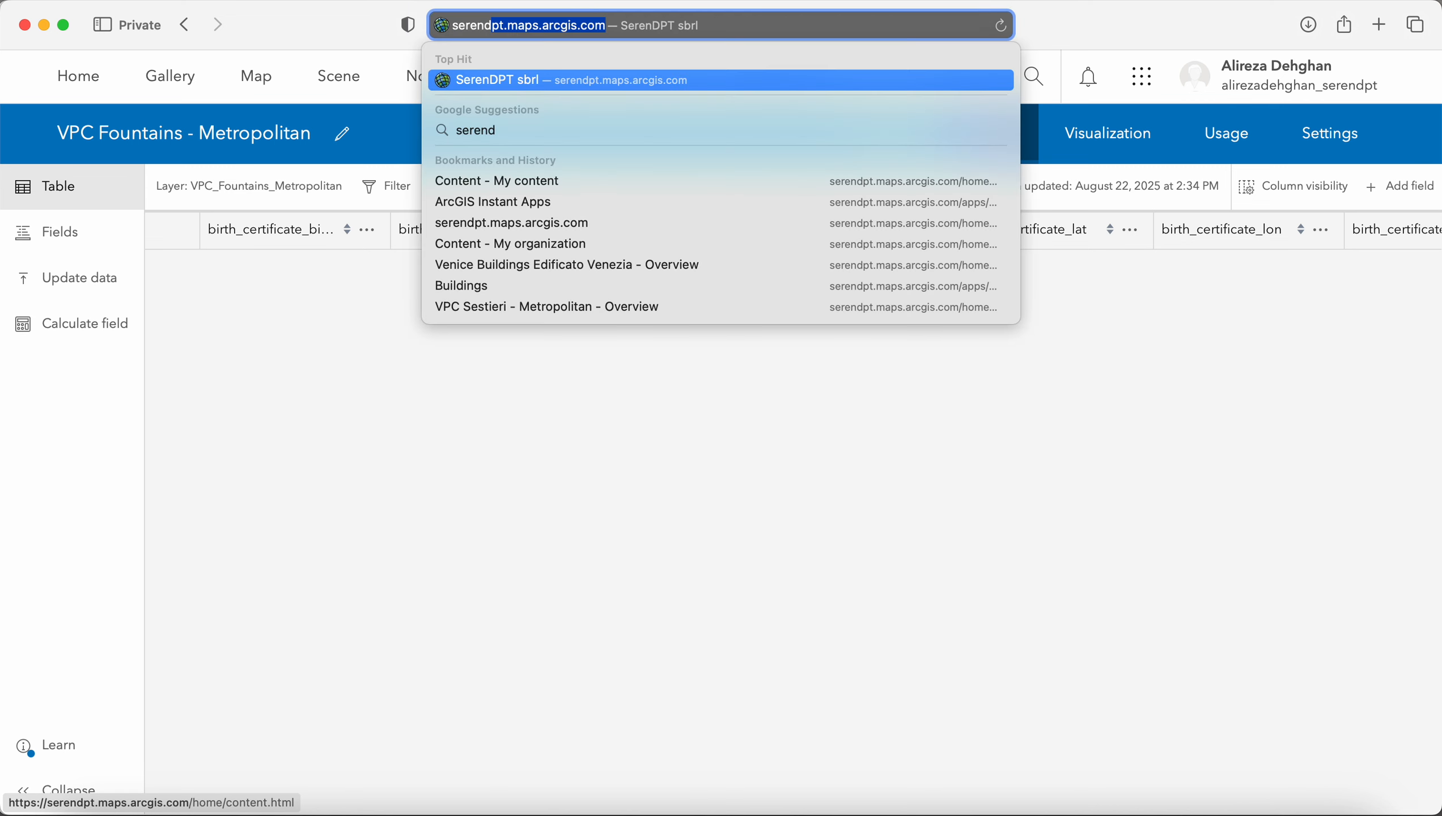
key("Return")
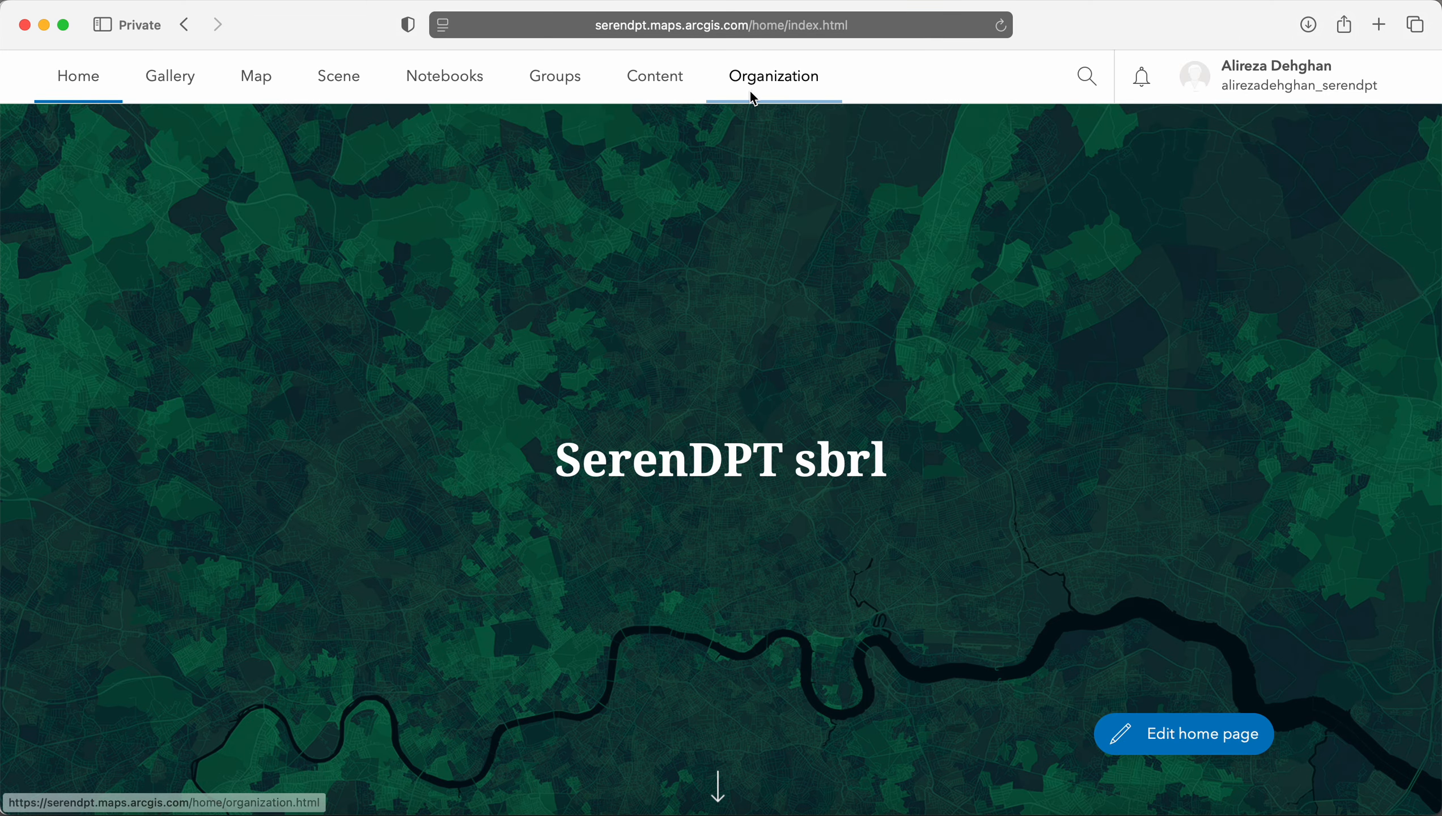
left_click(677, 80)
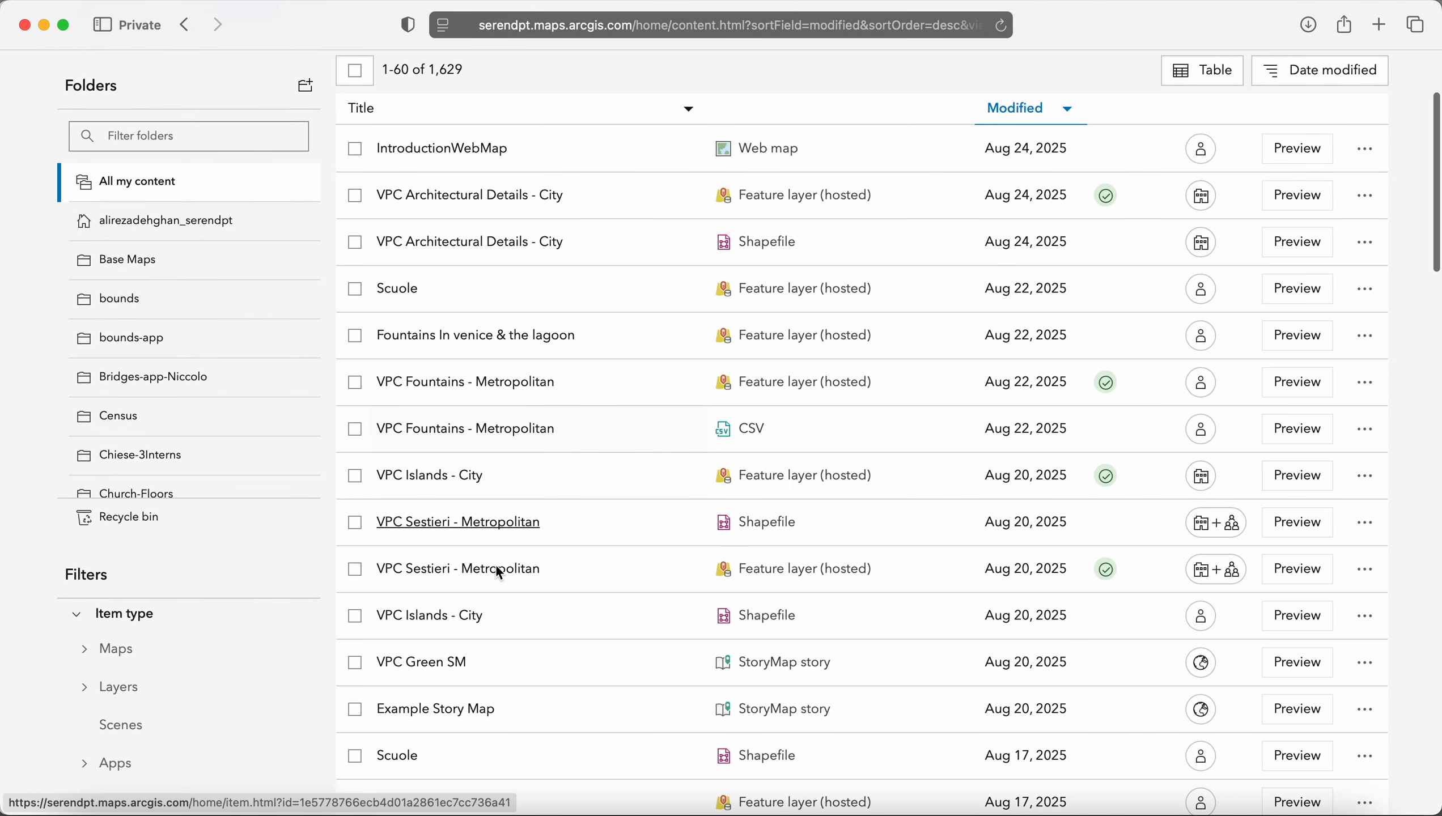
scroll(496, 565, "down", 3)
left_click(396, 387)
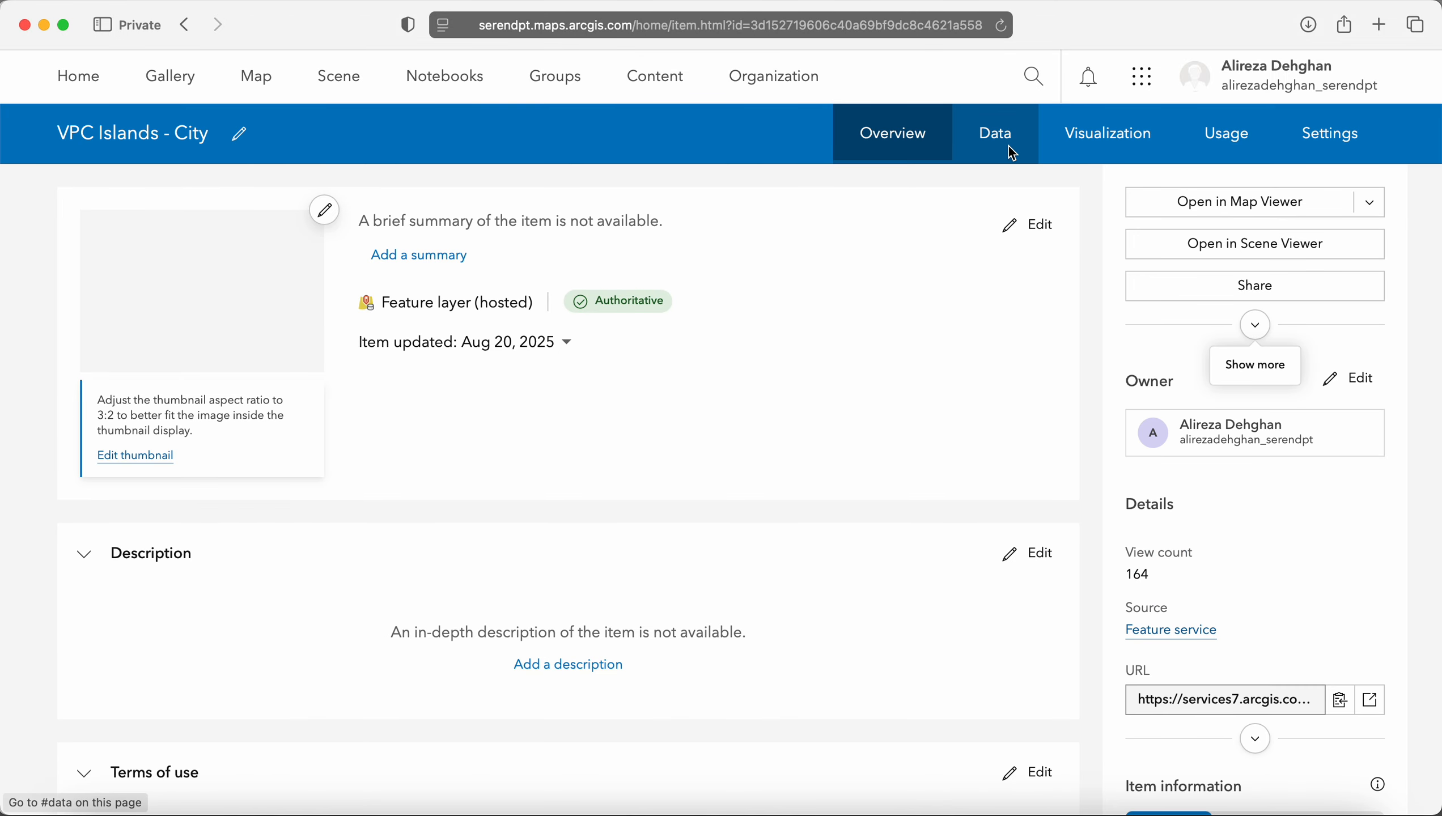
Examine the rows of the VPC Islands - City data table and its filter options, leaving the filter without conditions
left_click(1007, 146)
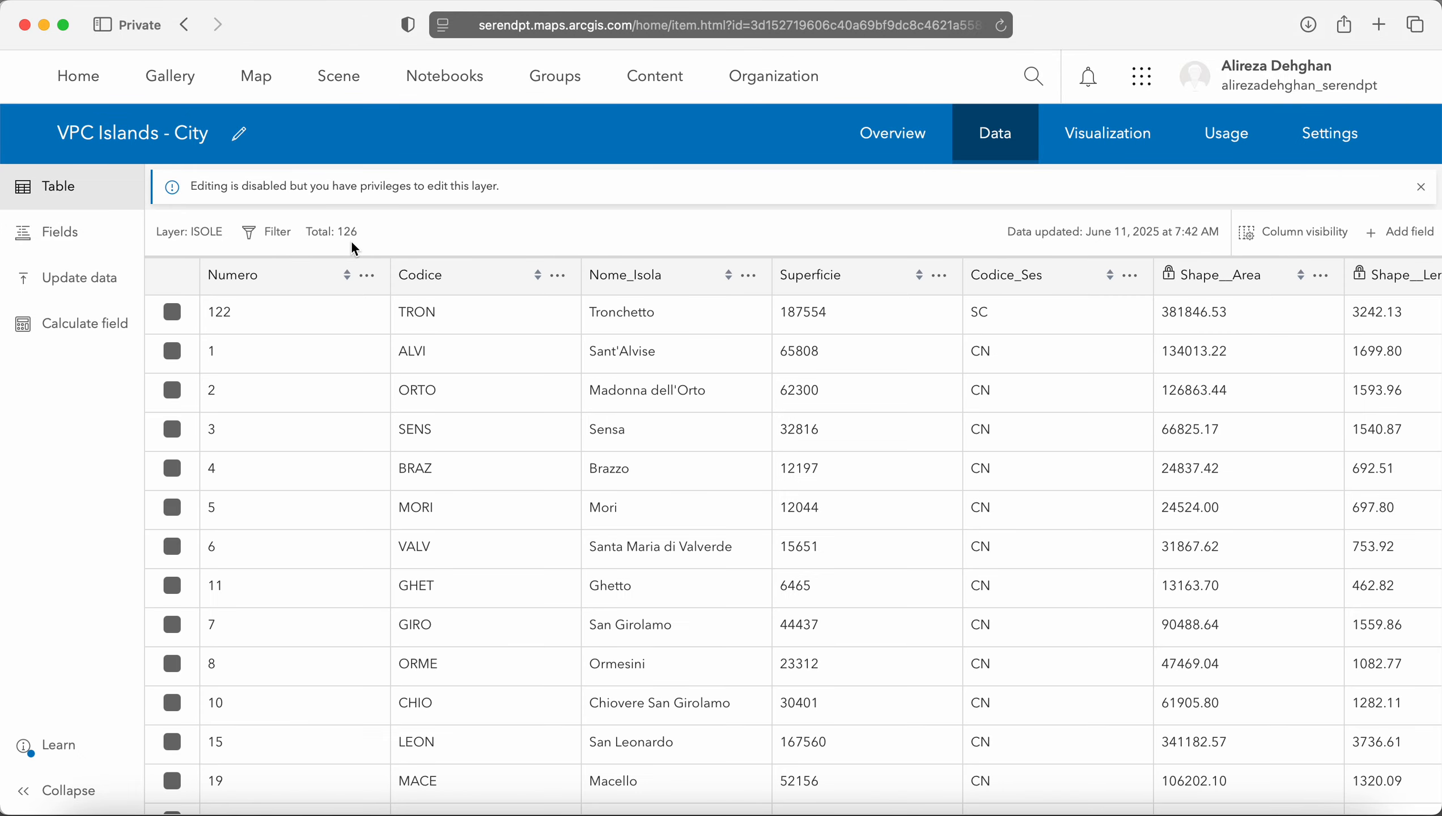
left_click(264, 234)
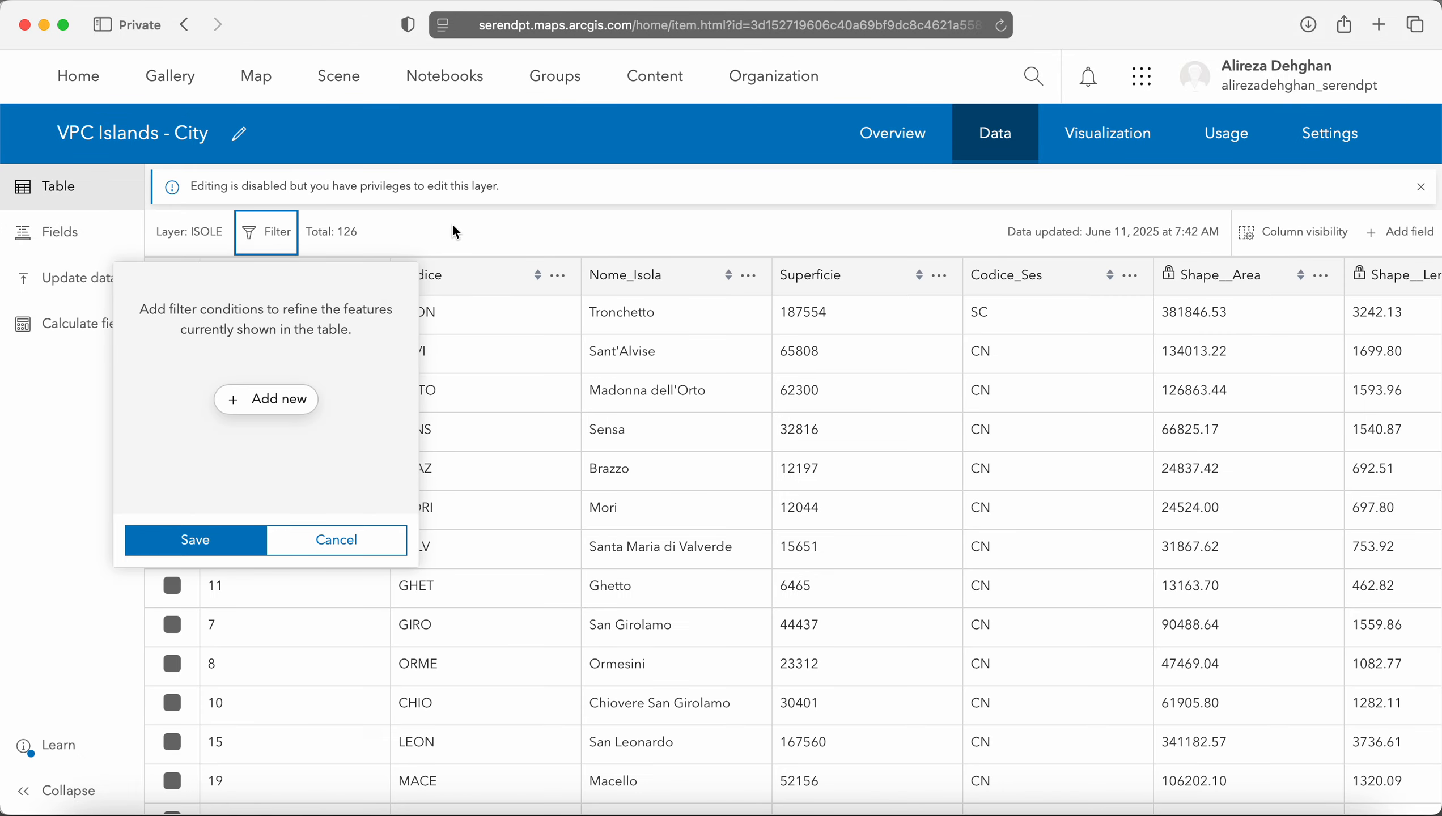
scroll(914, 466, "down", 10)
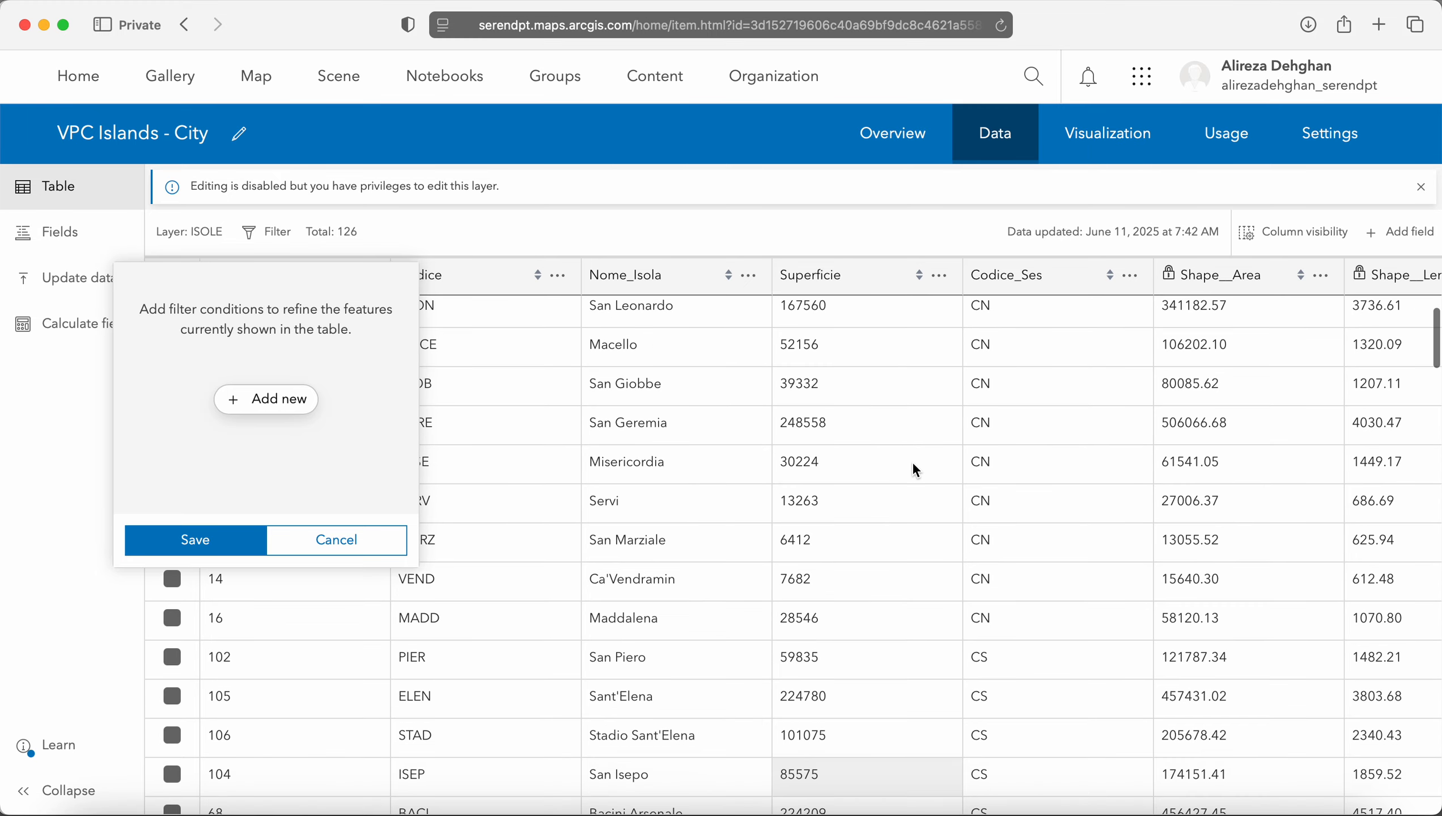
left_click(369, 545)
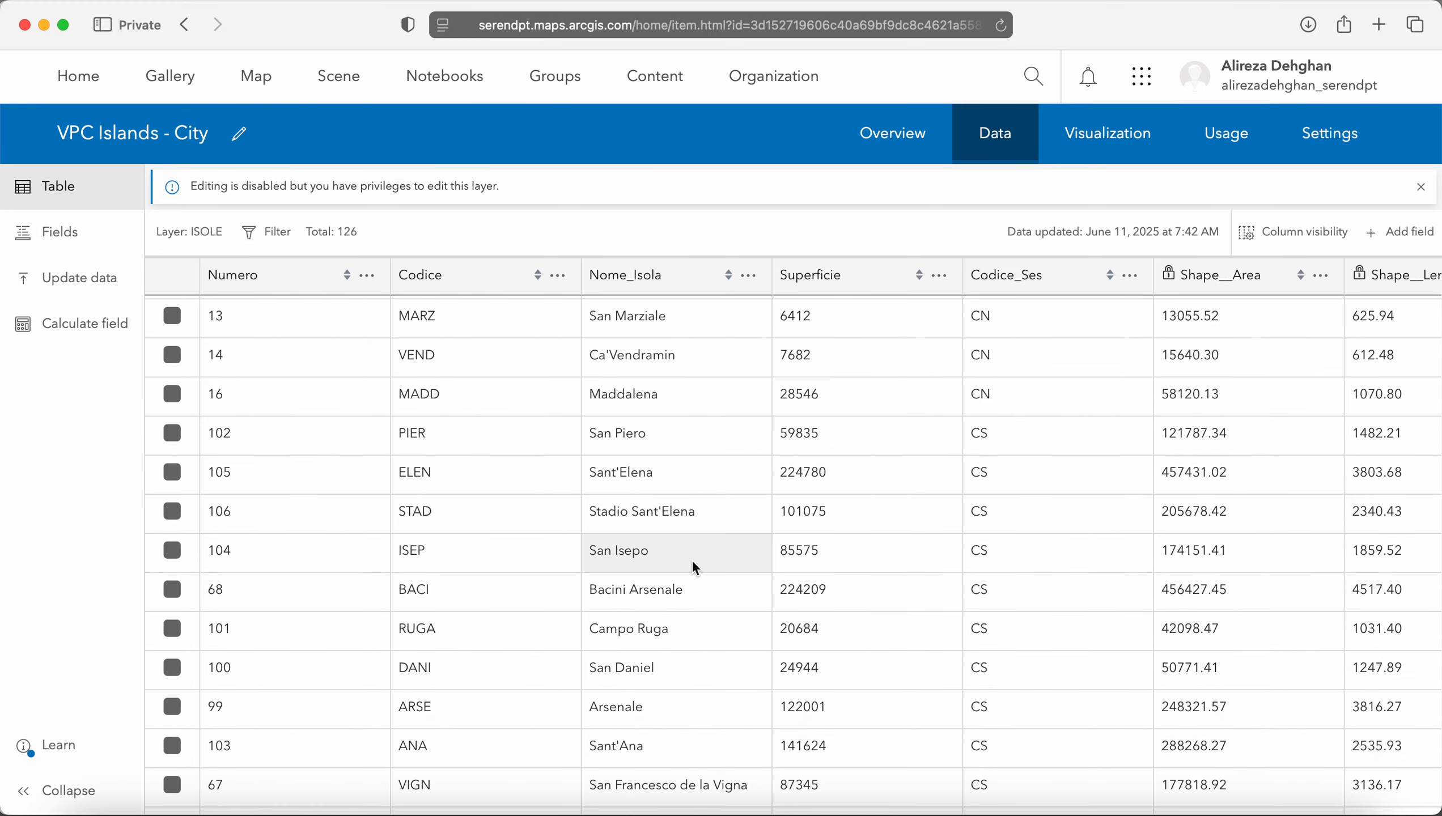
scroll(692, 560, "up", 10)
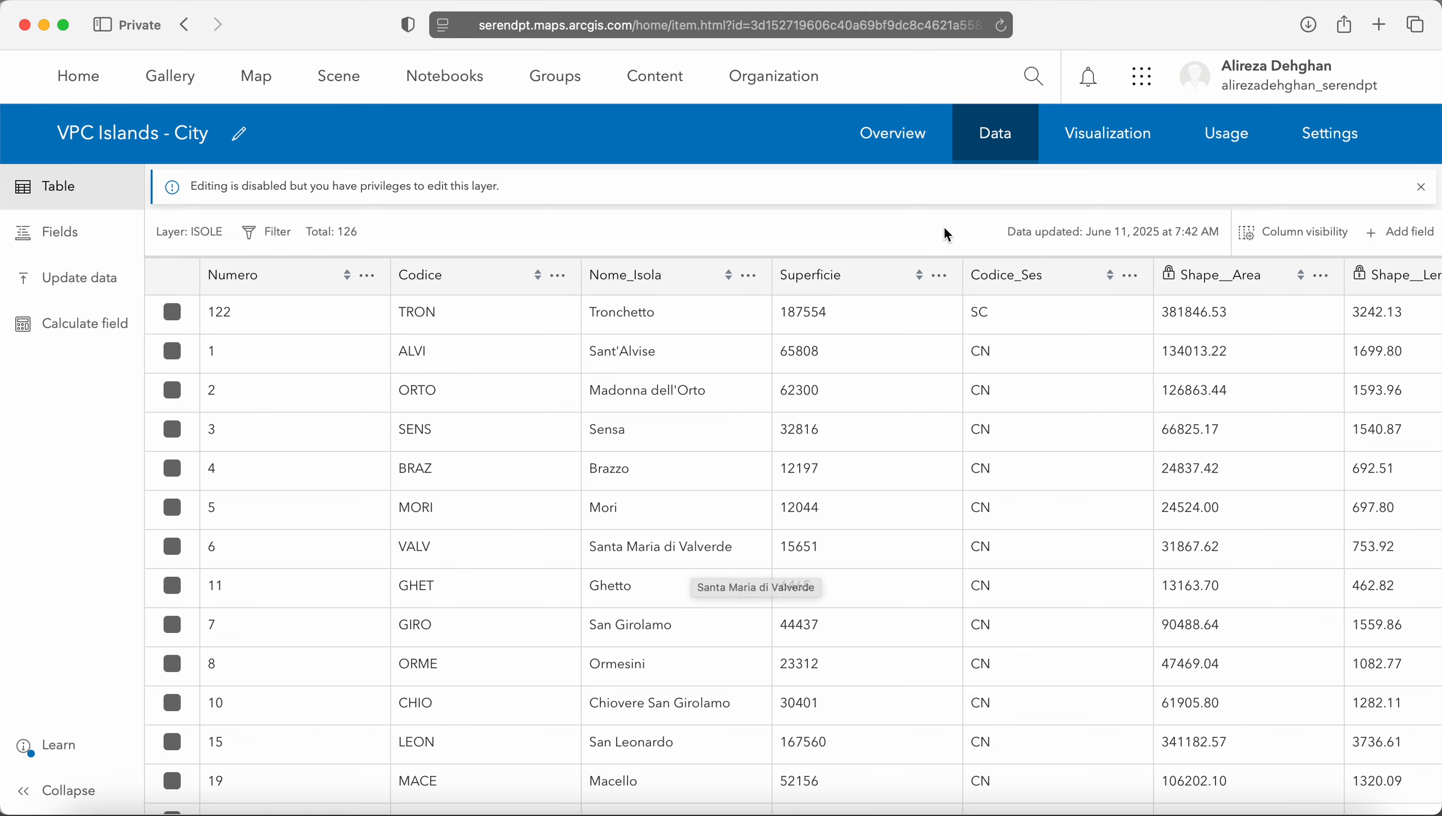
Review the layer's field definitions and the Calculate field options with their test feature preview
left_click(95, 231)
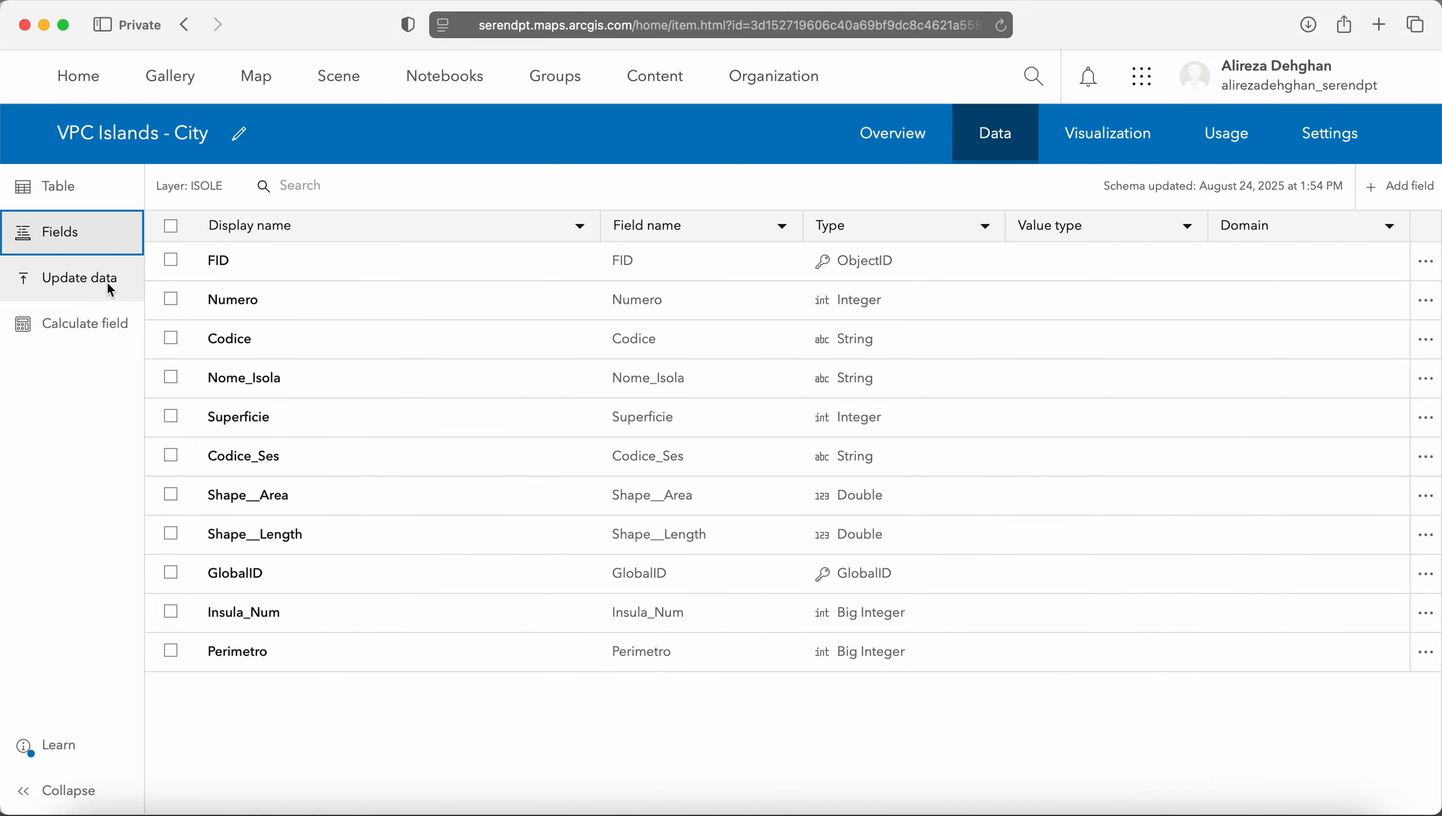
left_click(108, 325)
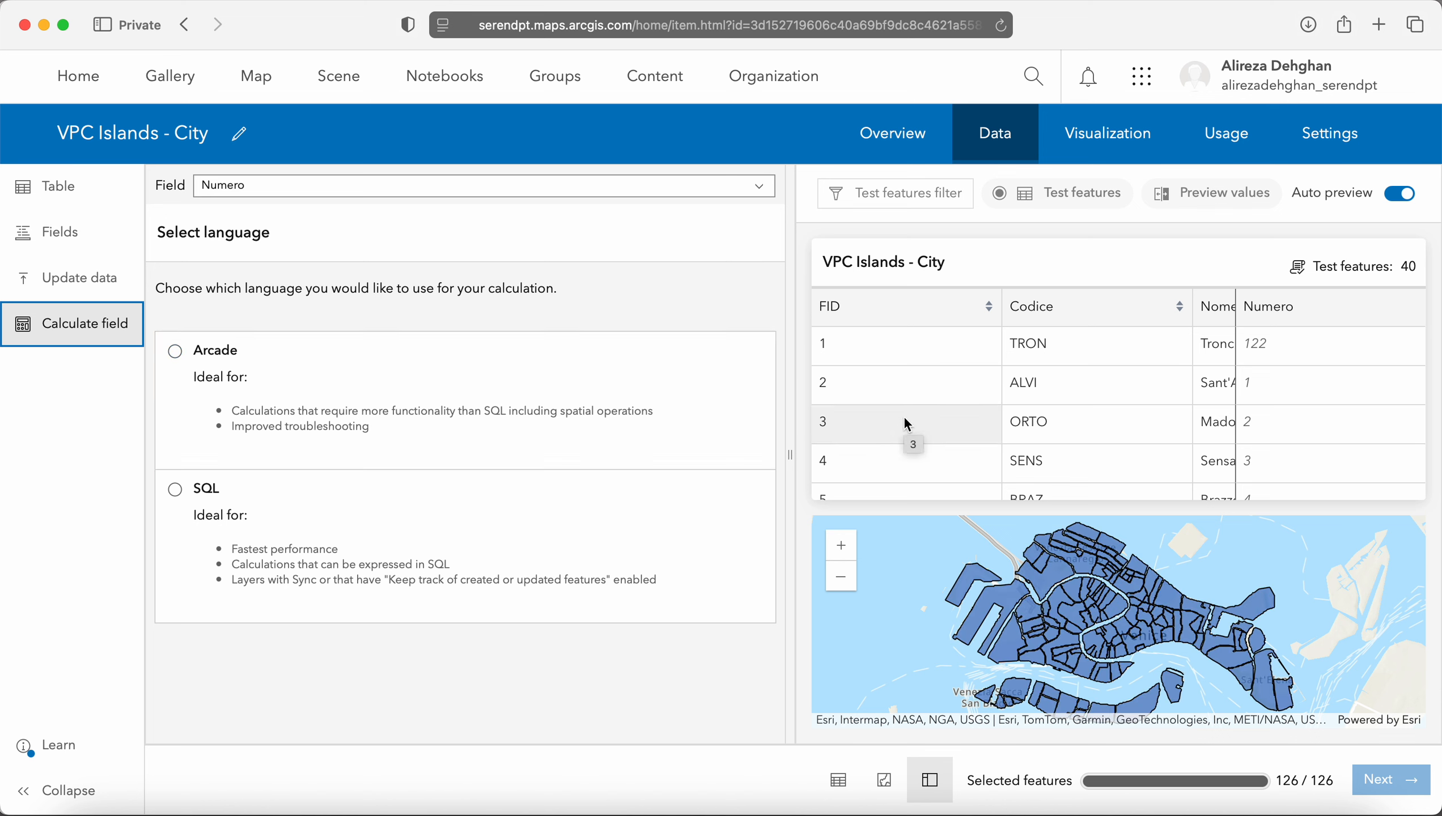
scroll(907, 423, "right", 6)
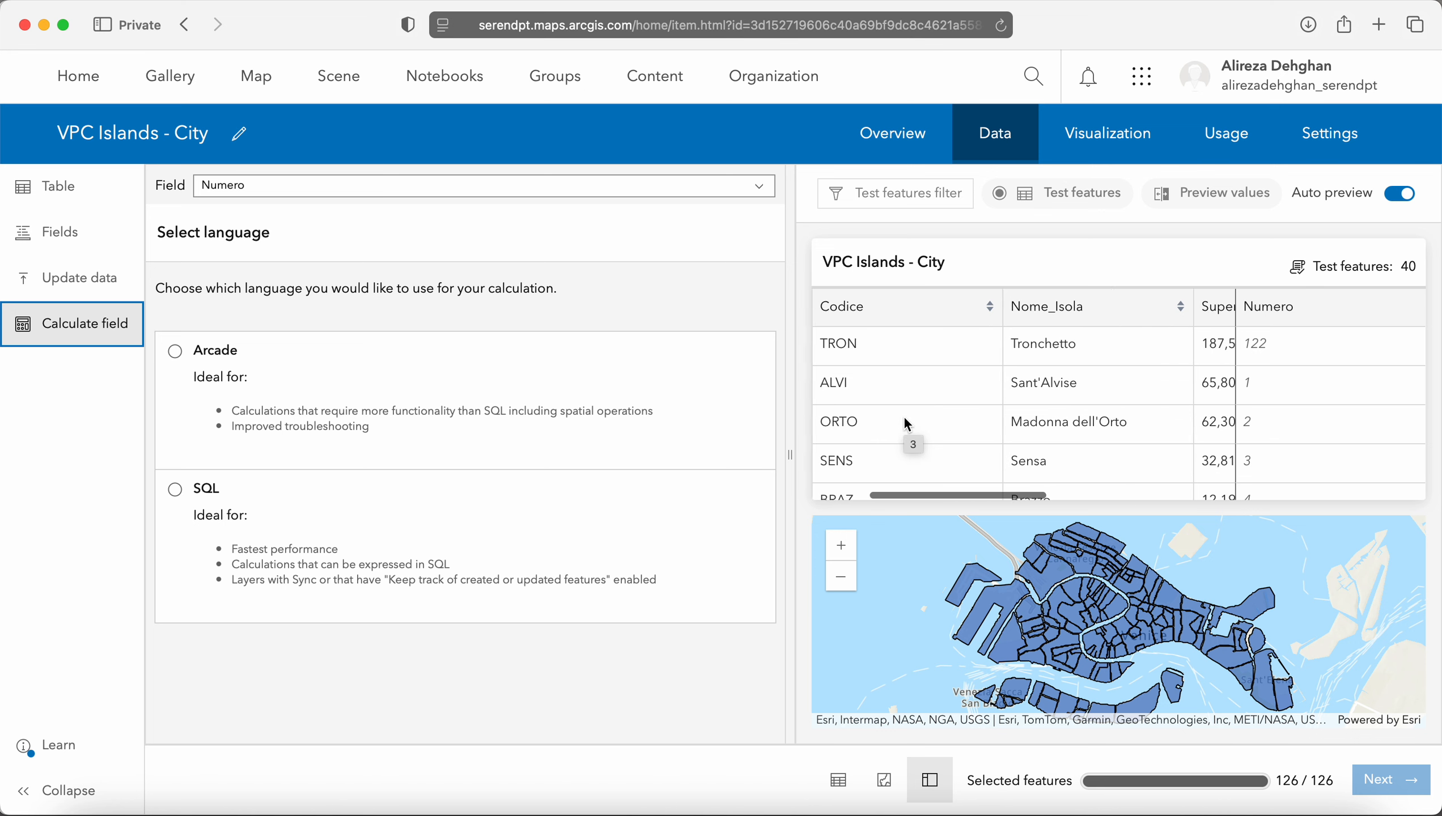
scroll(908, 423, "right", 5)
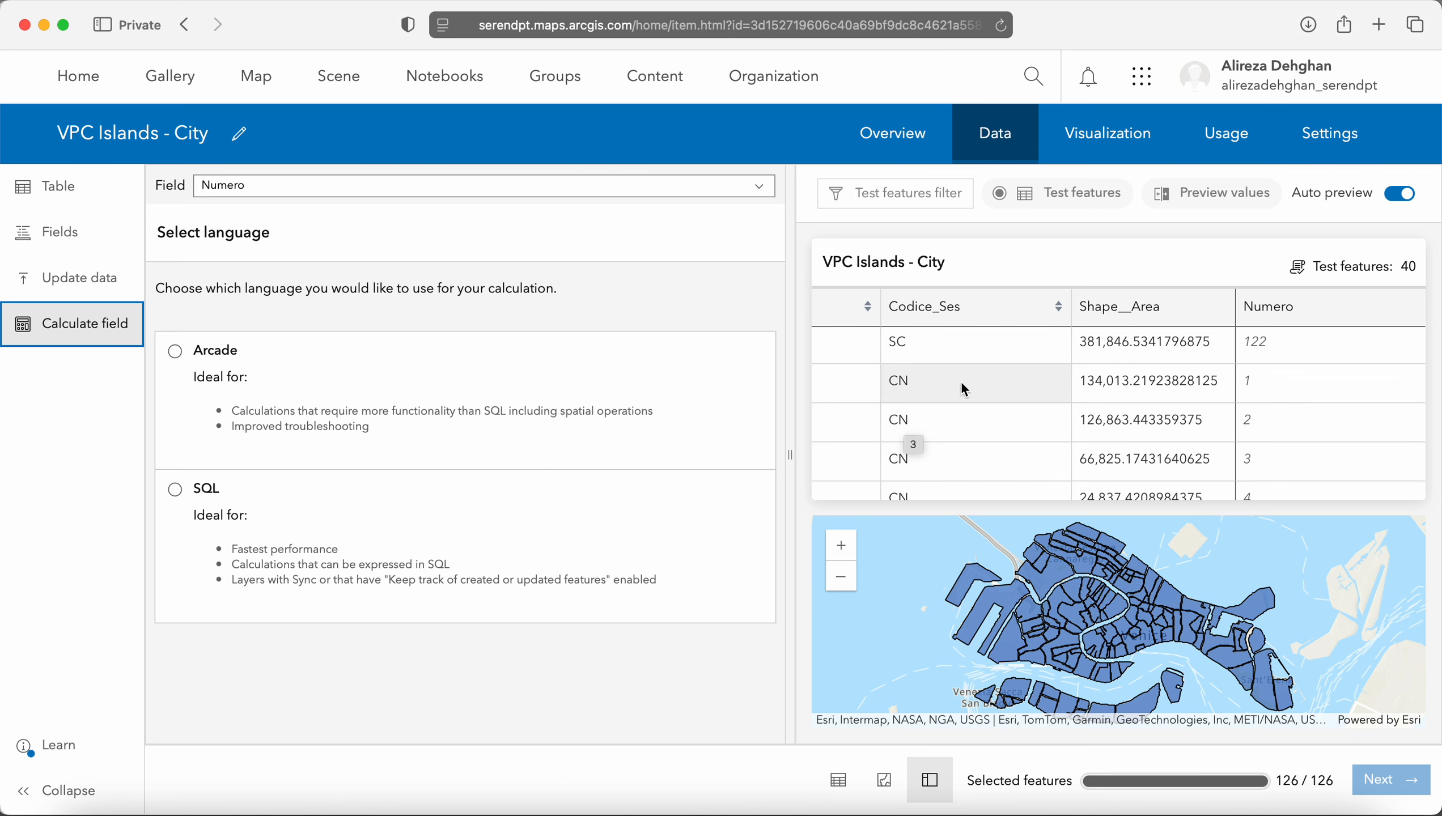
scroll(955, 384, "down", 2)
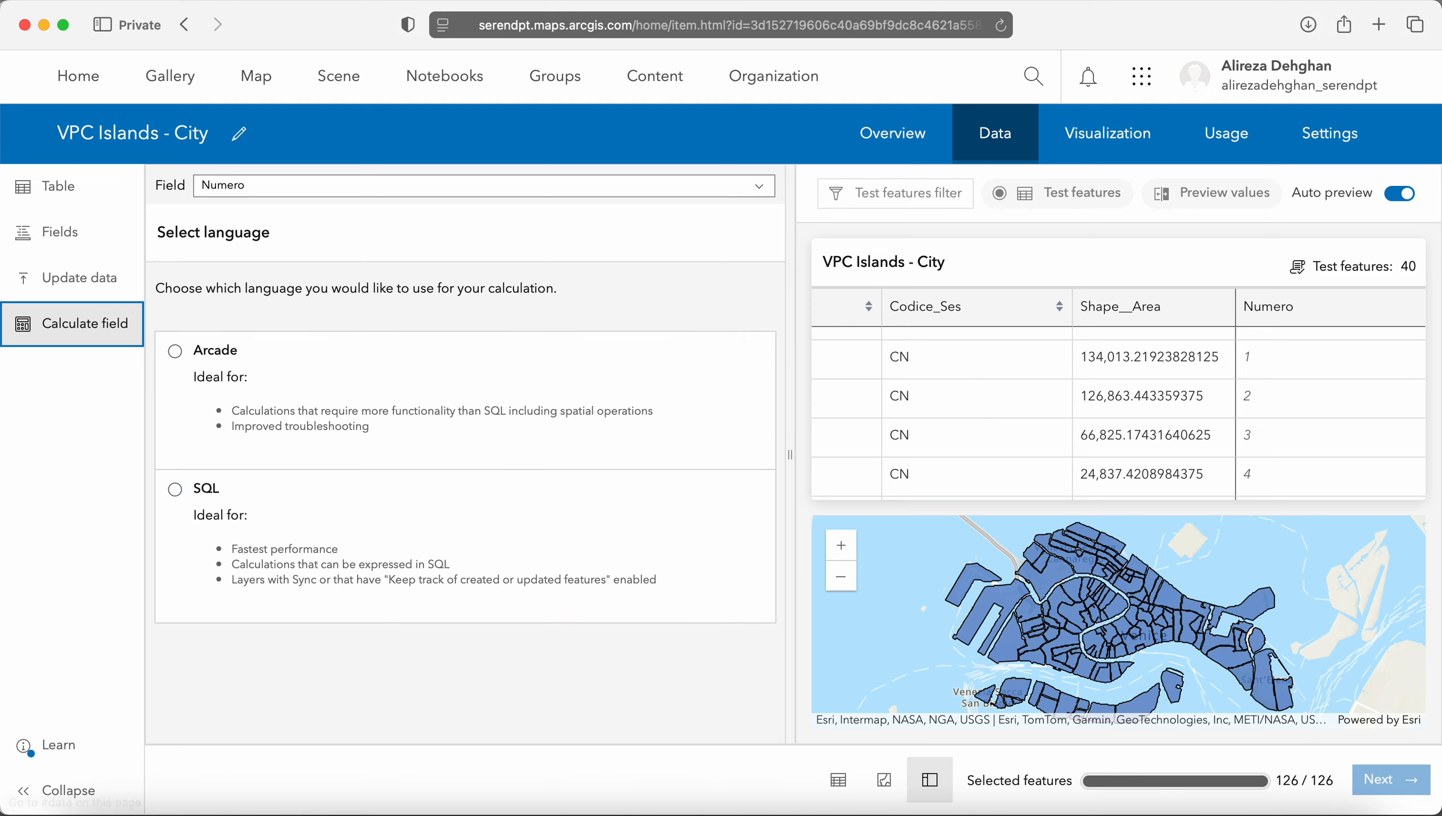
View the visualization of VPC Islands - City, then return to its overview and show the additional item actions
left_click(1152, 133)
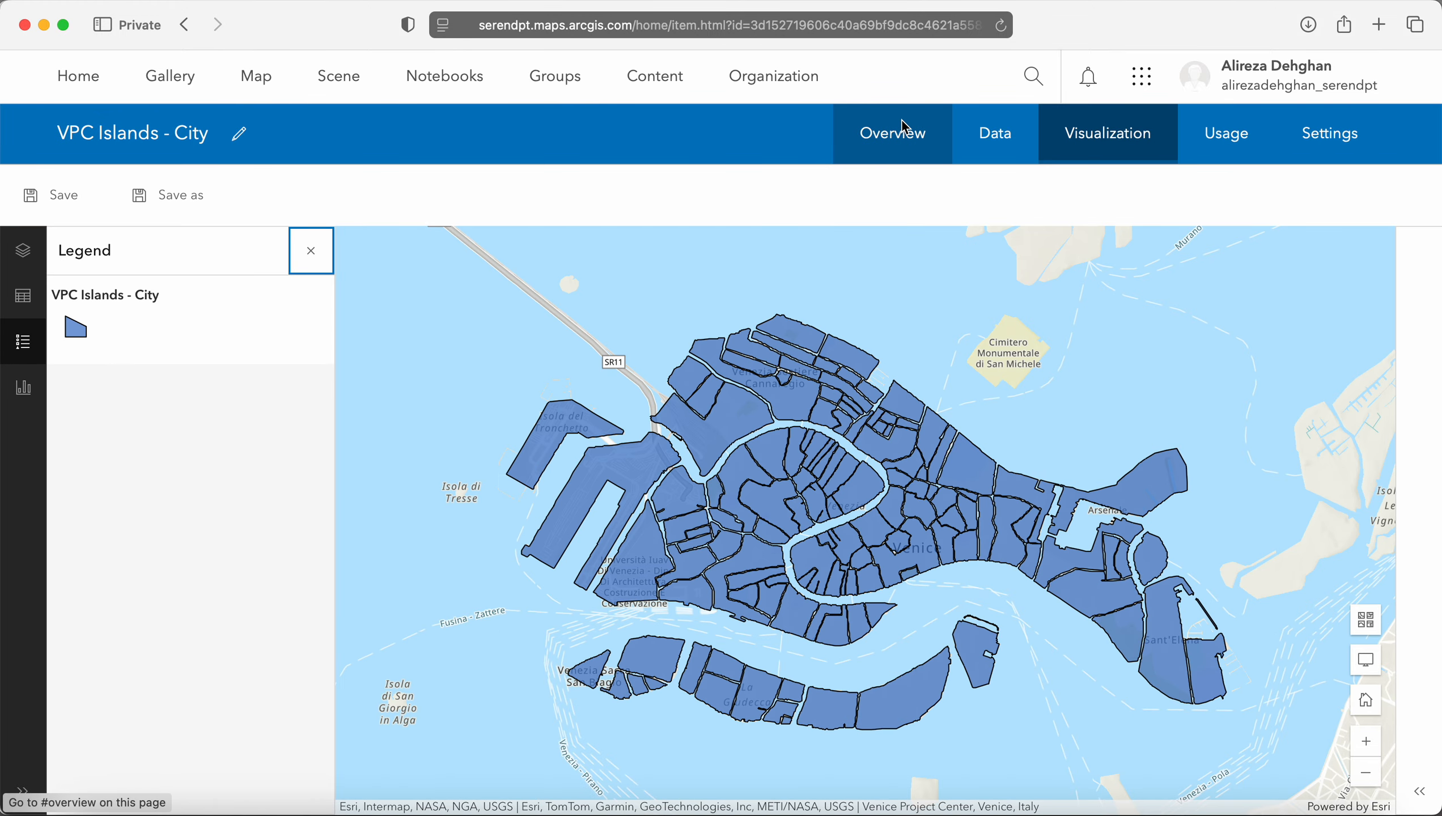
left_click(901, 122)
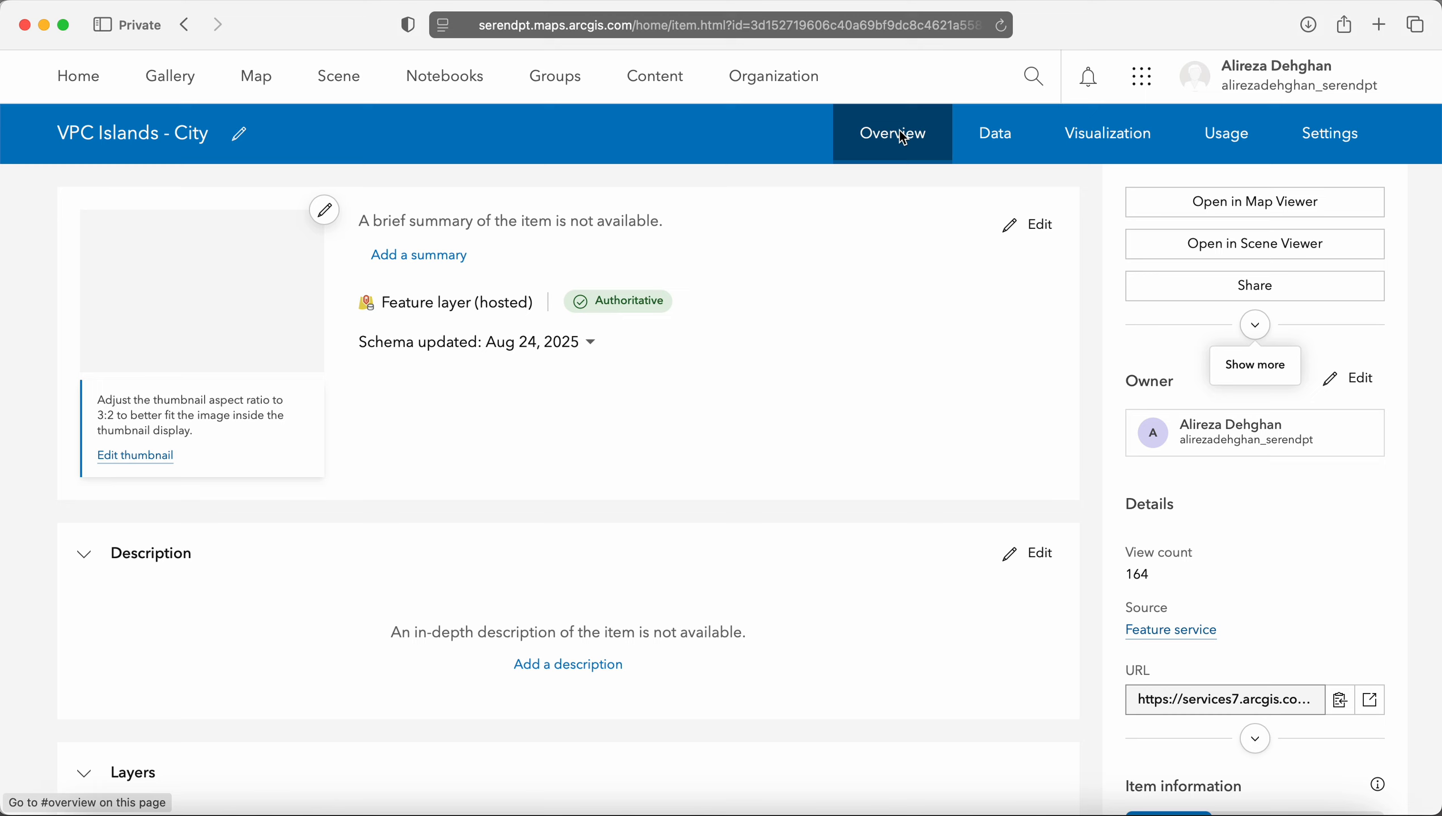
mouse_move(594, 314)
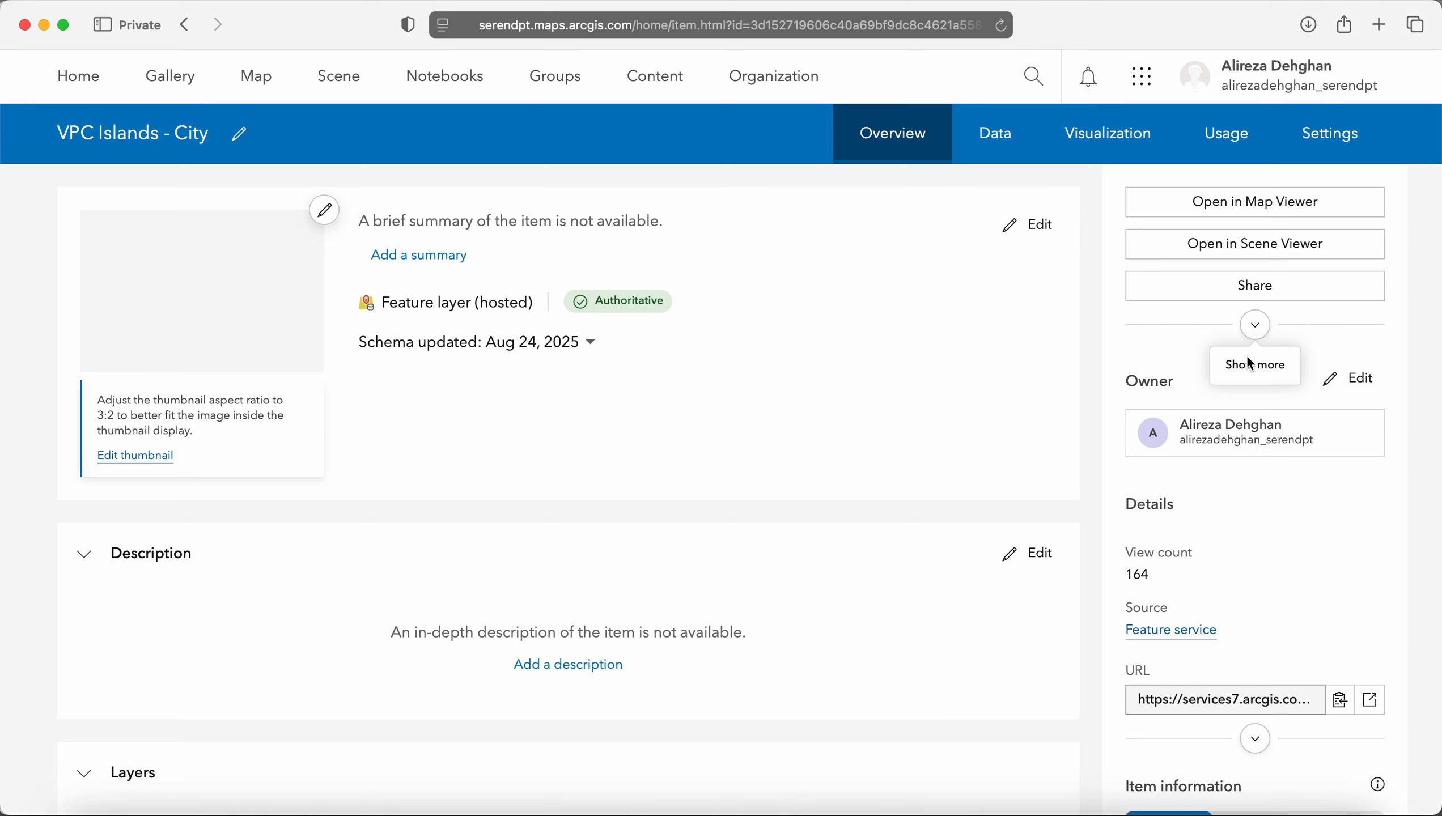
left_click(1255, 326)
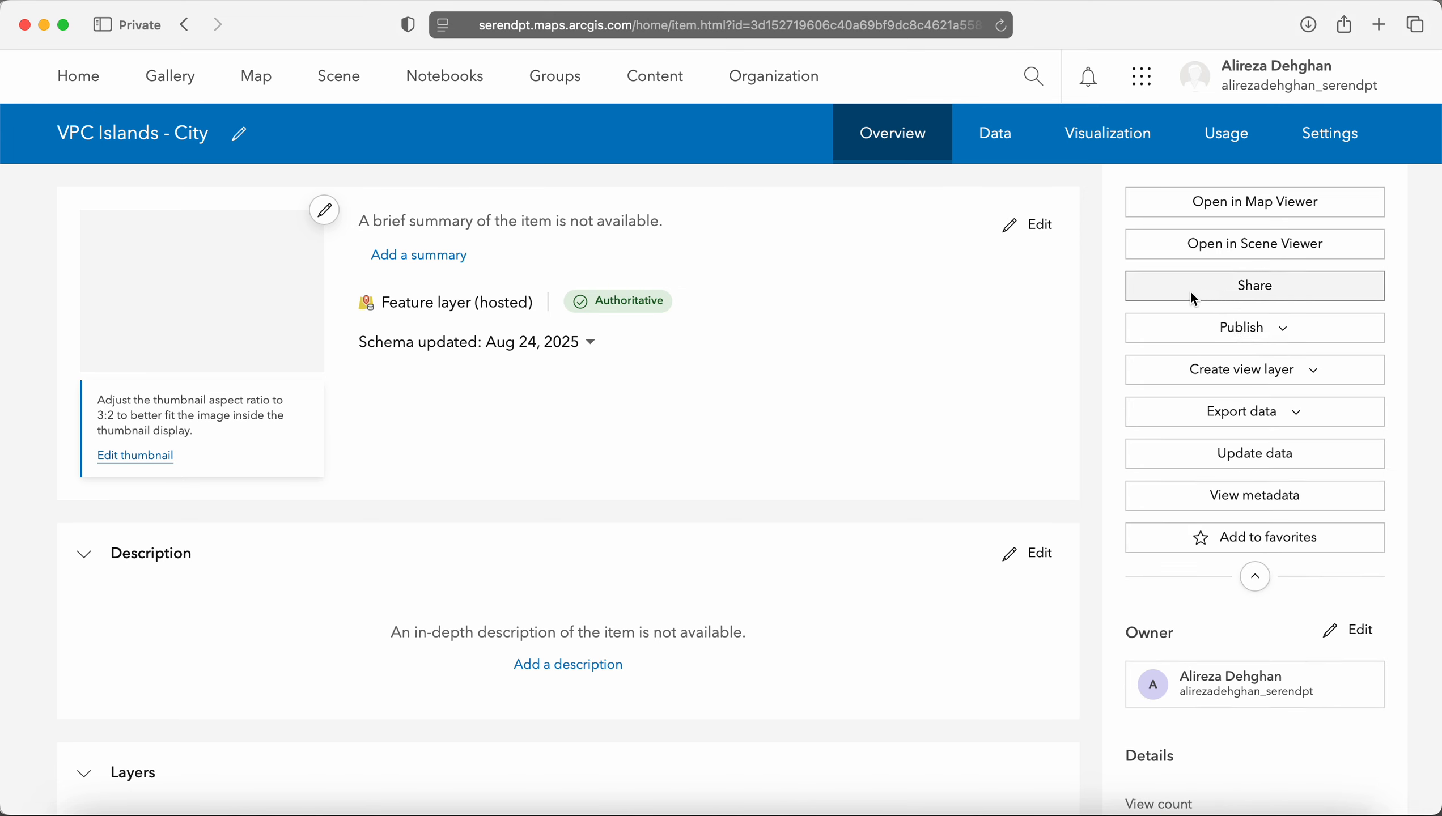
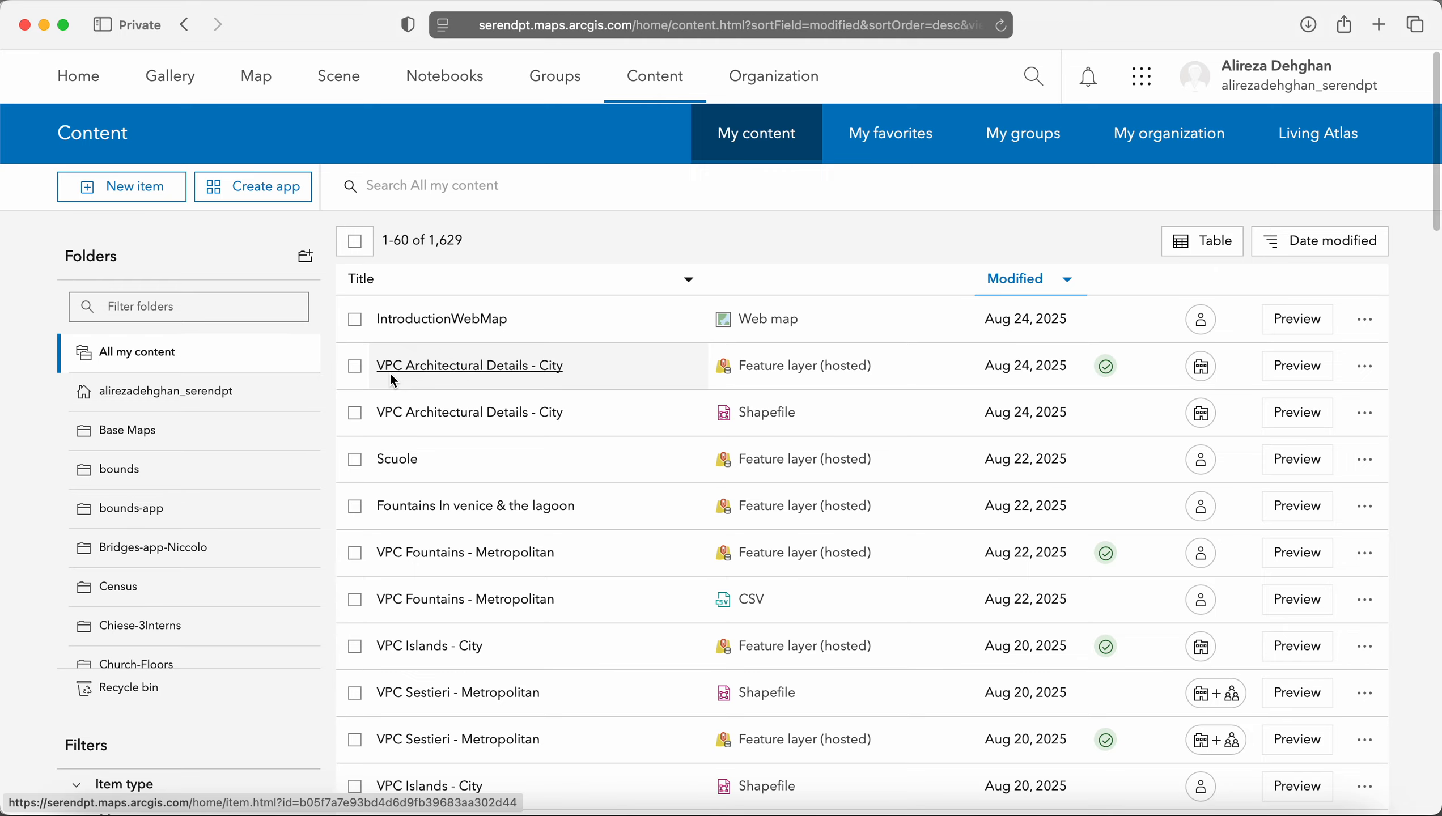
Examine the My content list with its item types, folders, and the item type and category filters
scroll(392, 380, "down", 3)
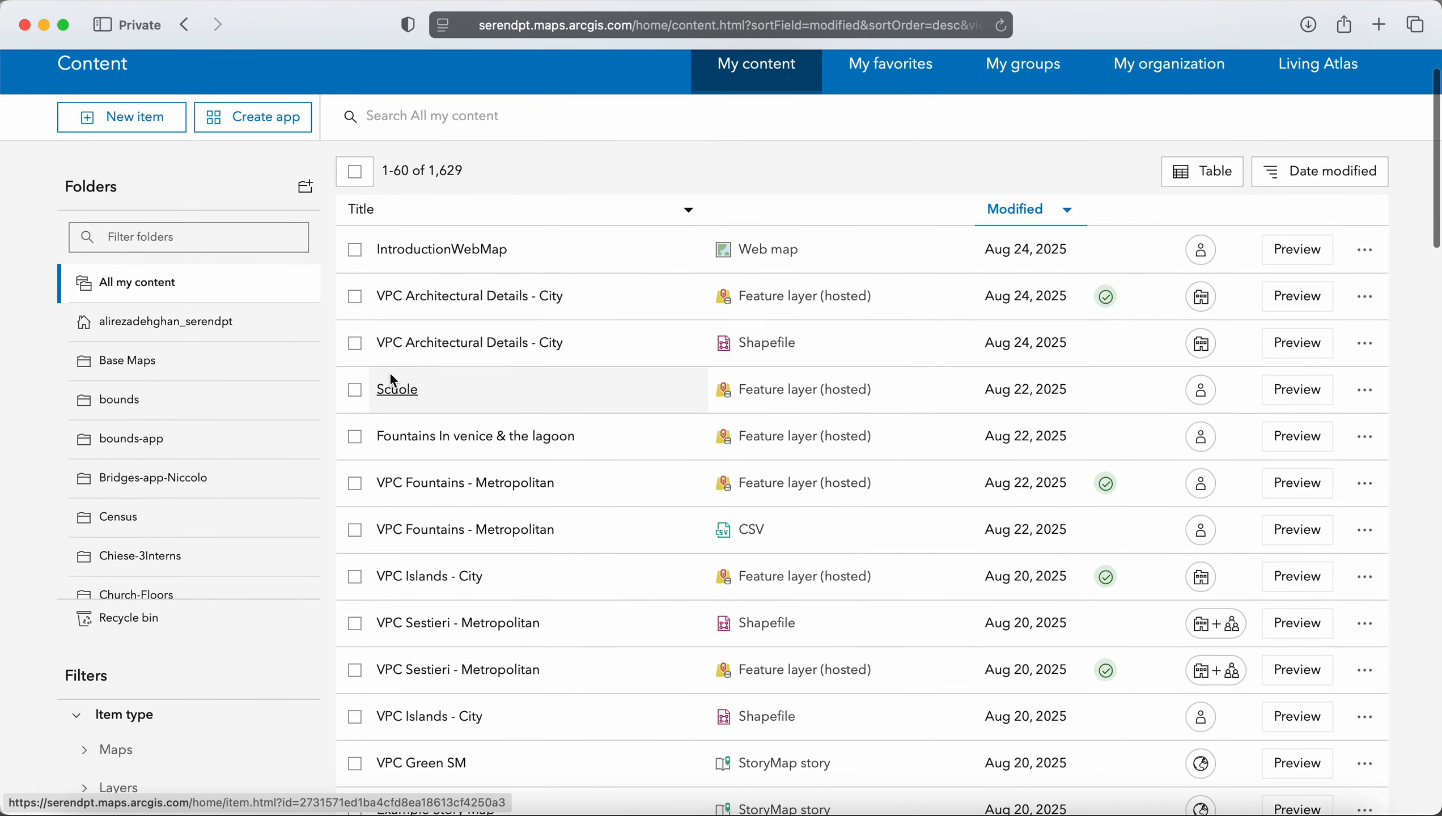
scroll(392, 381, "down", 1)
scroll(390, 375, "up", 2)
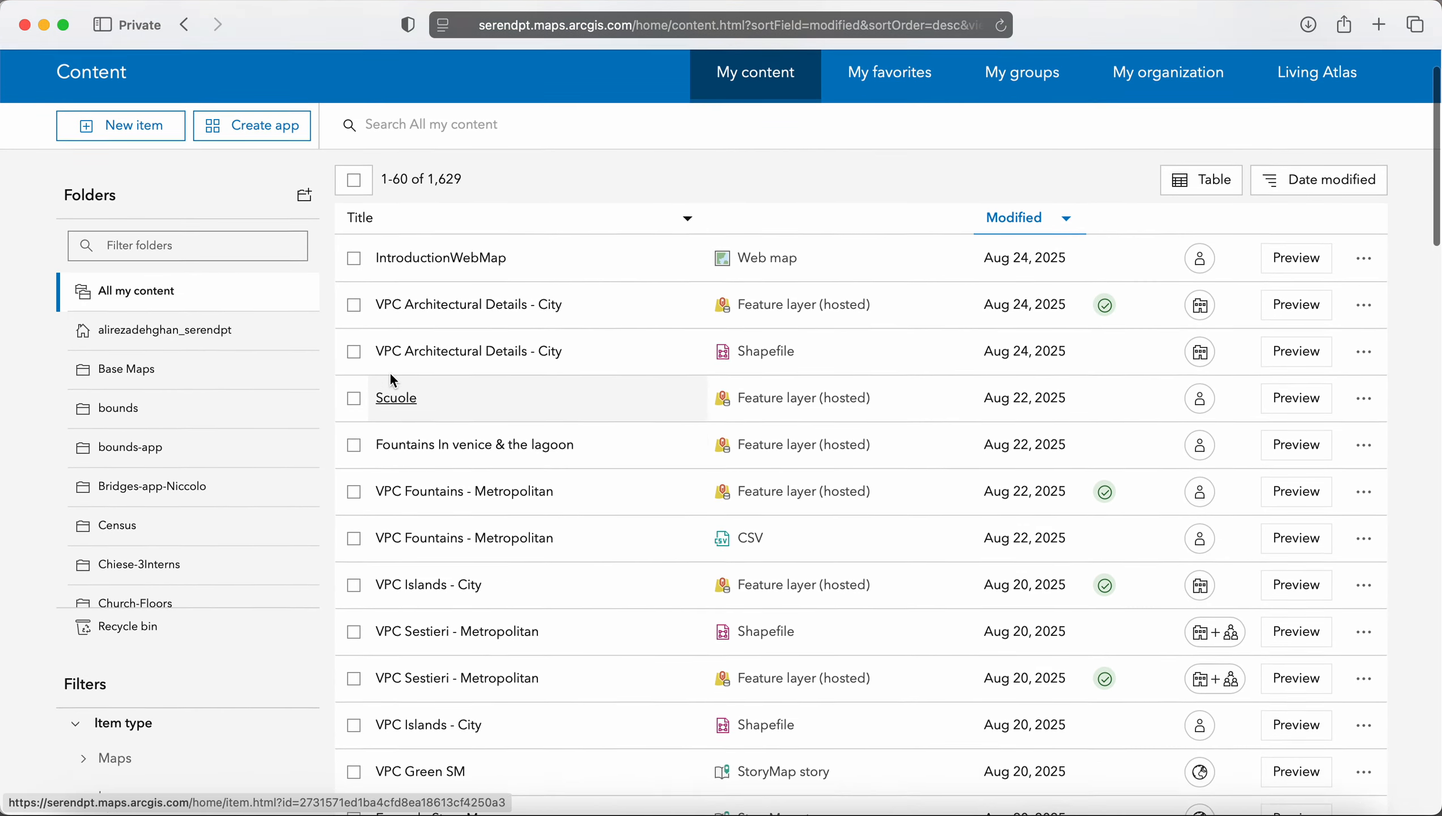
scroll(308, 478, "down", 3)
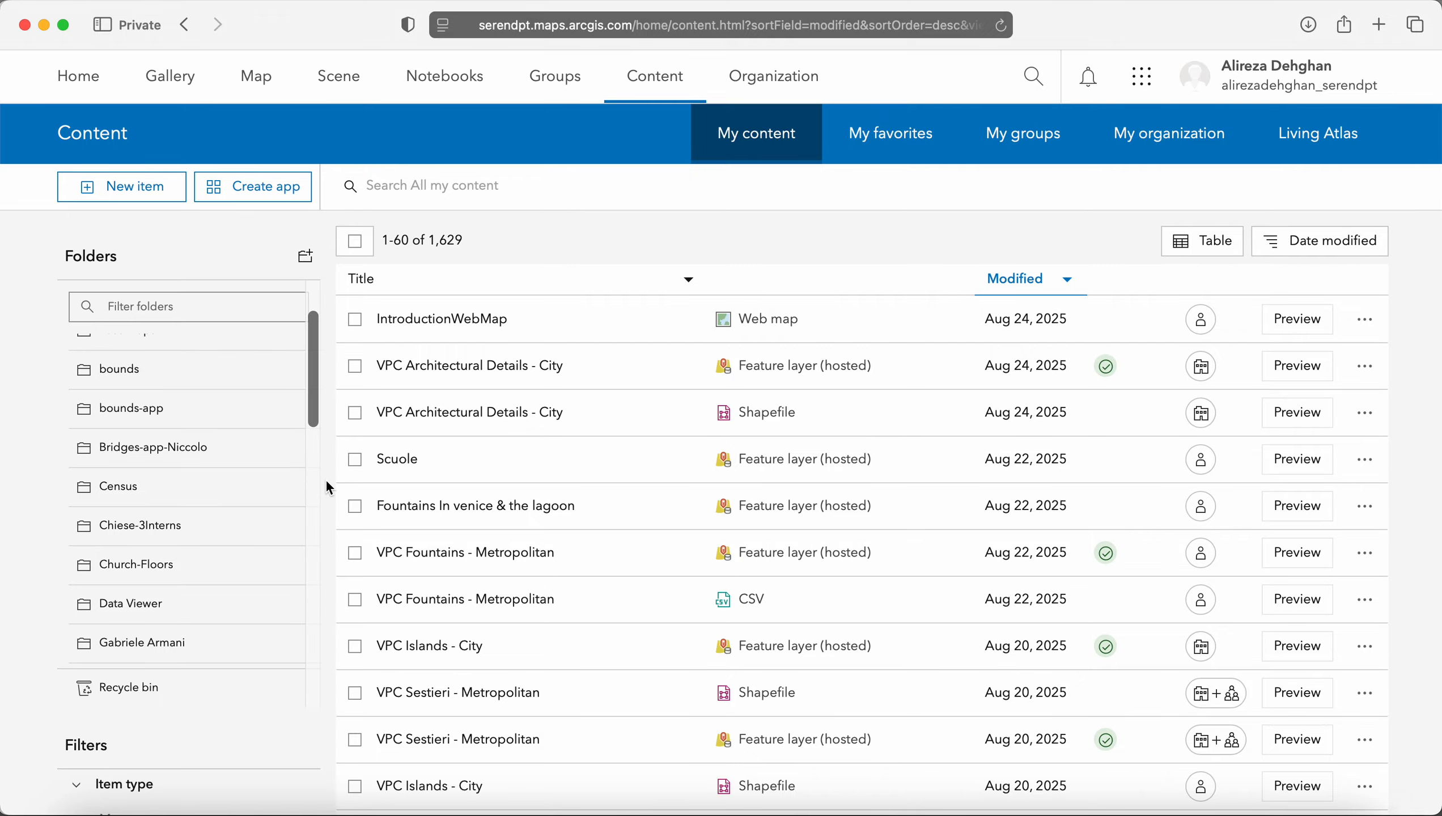
scroll(325, 478, "down", 10)
scroll(325, 480, "down", 4)
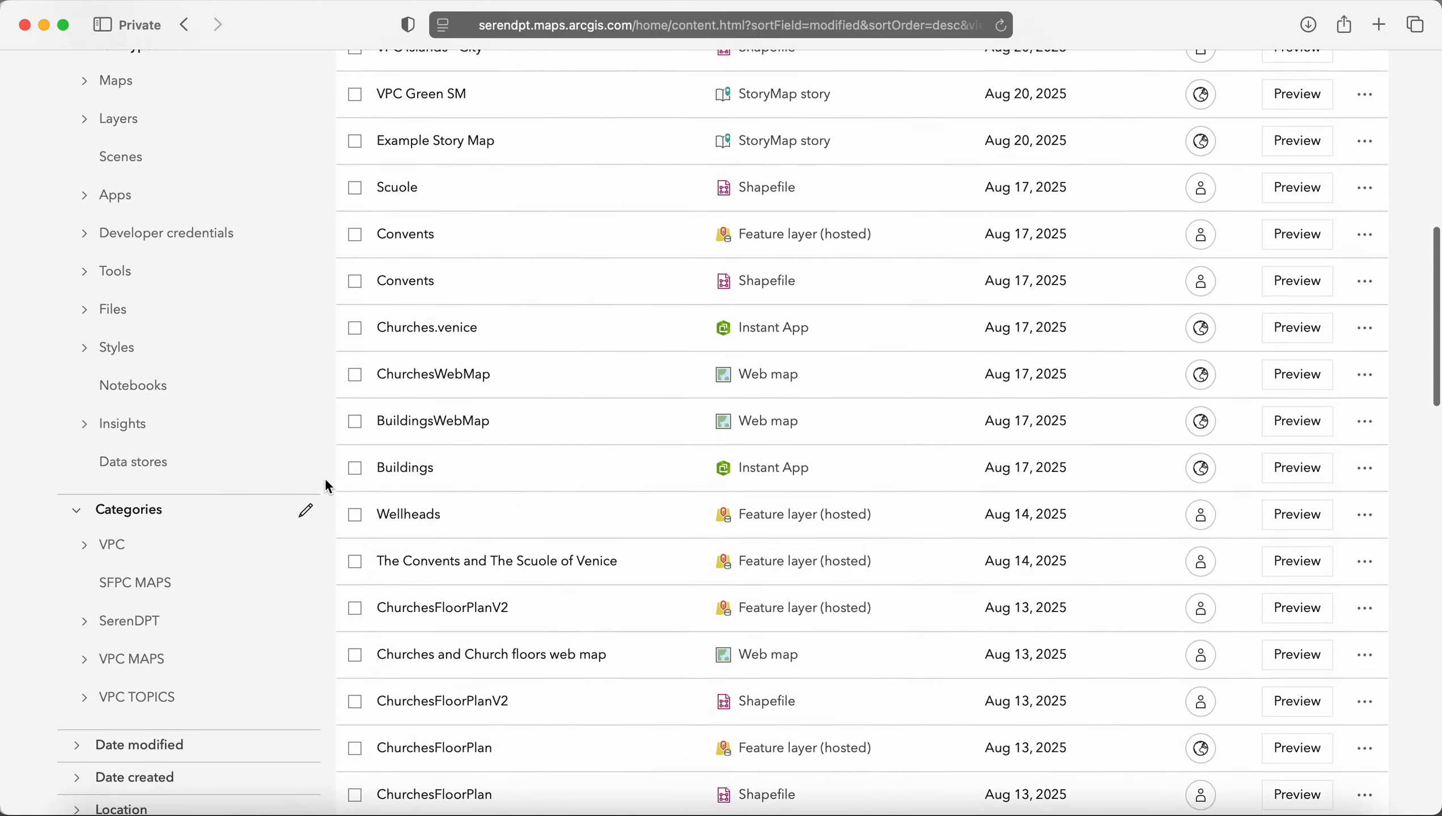
scroll(328, 478, "up", 5)
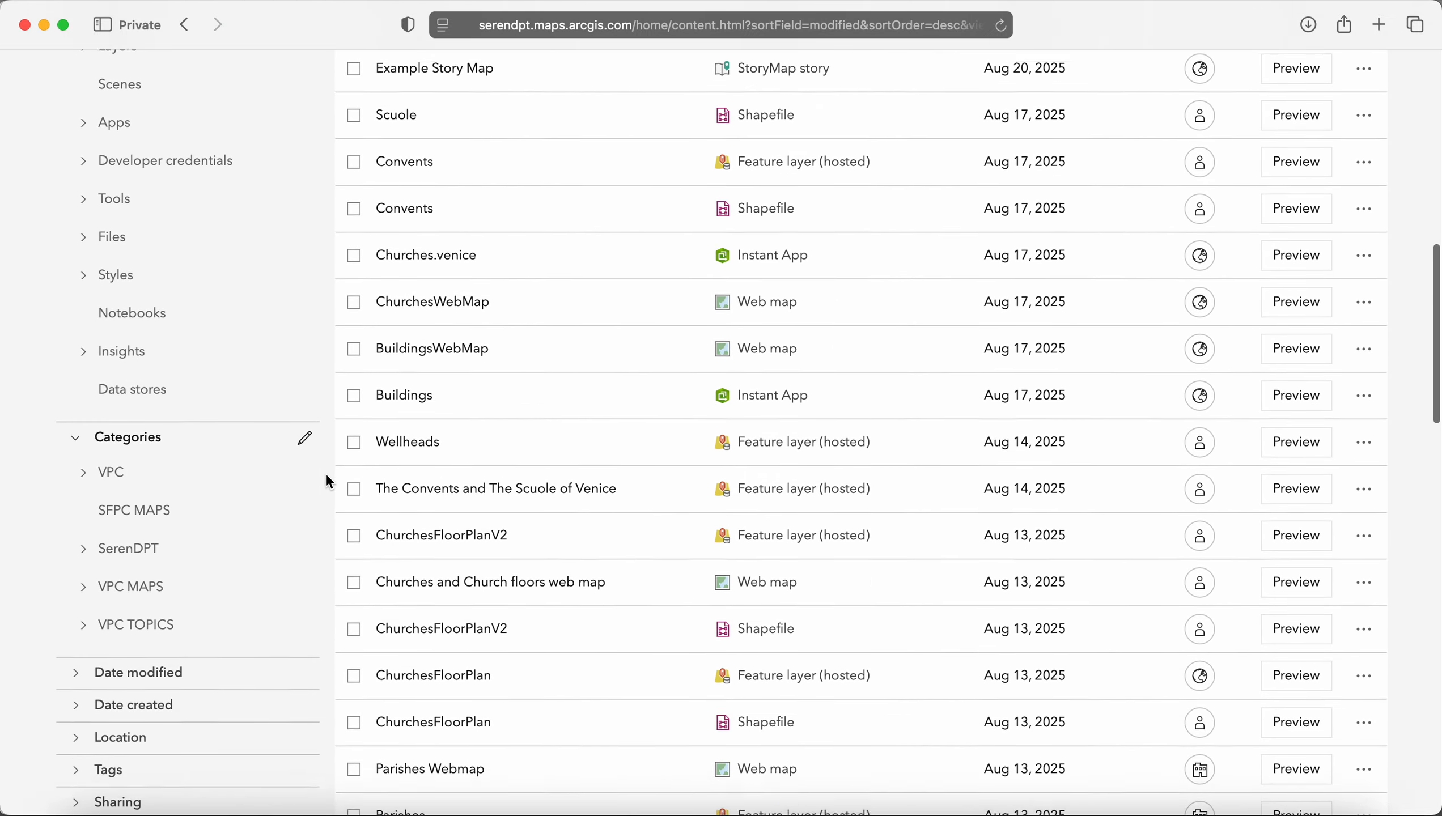
scroll(326, 473, "up", 9)
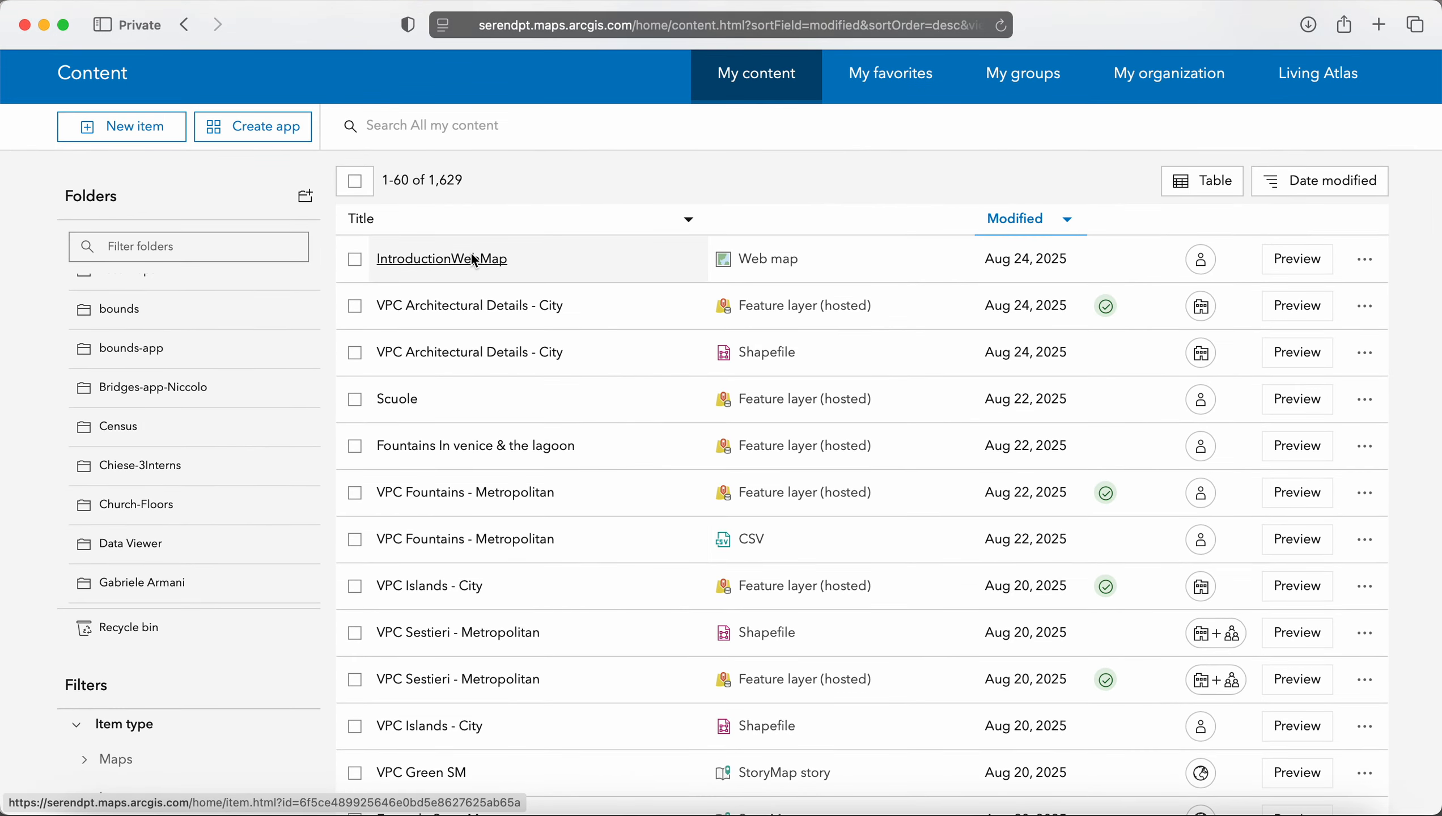
scroll(475, 260, "down", 7)
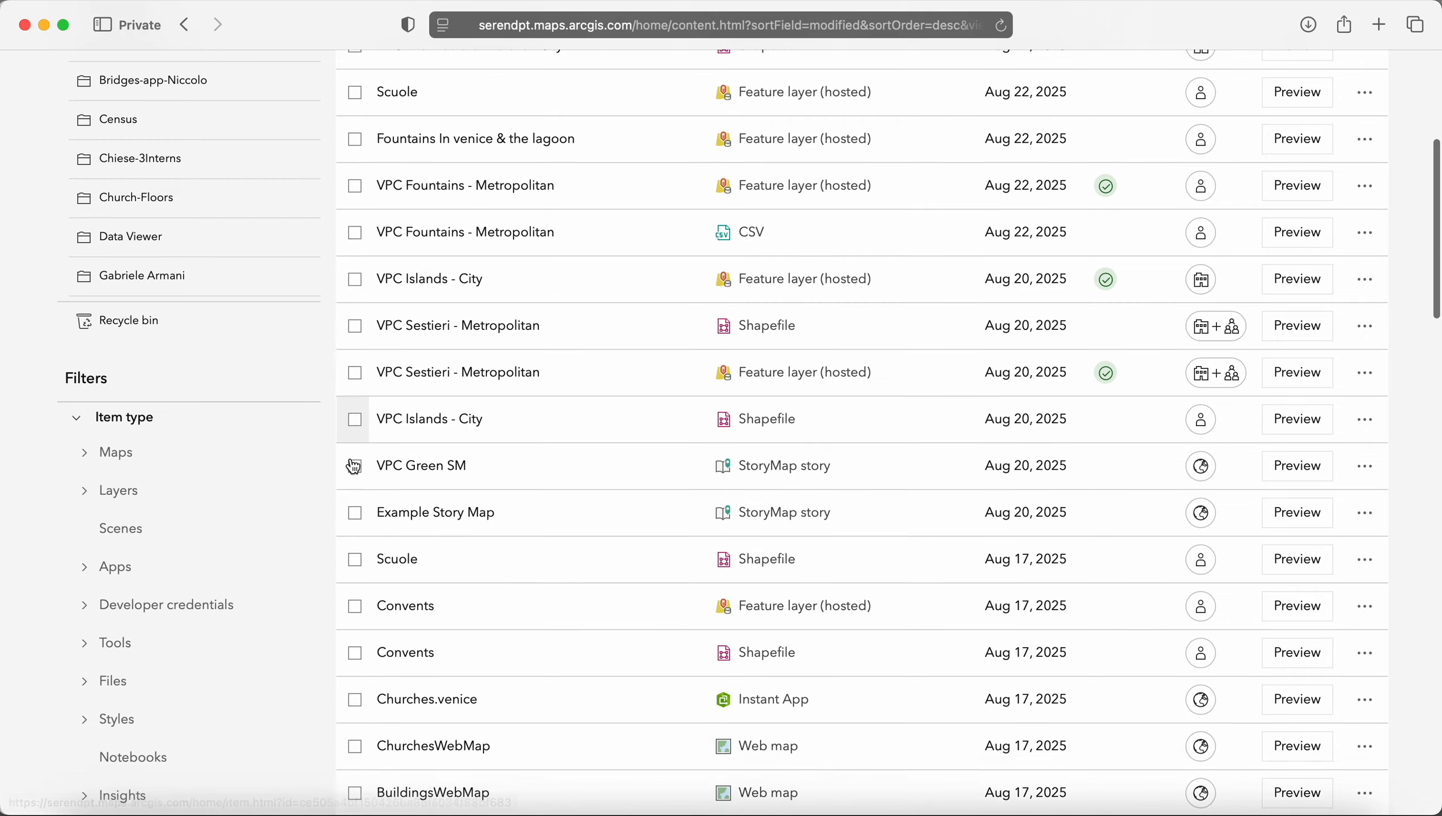
scroll(353, 466, "down", 2)
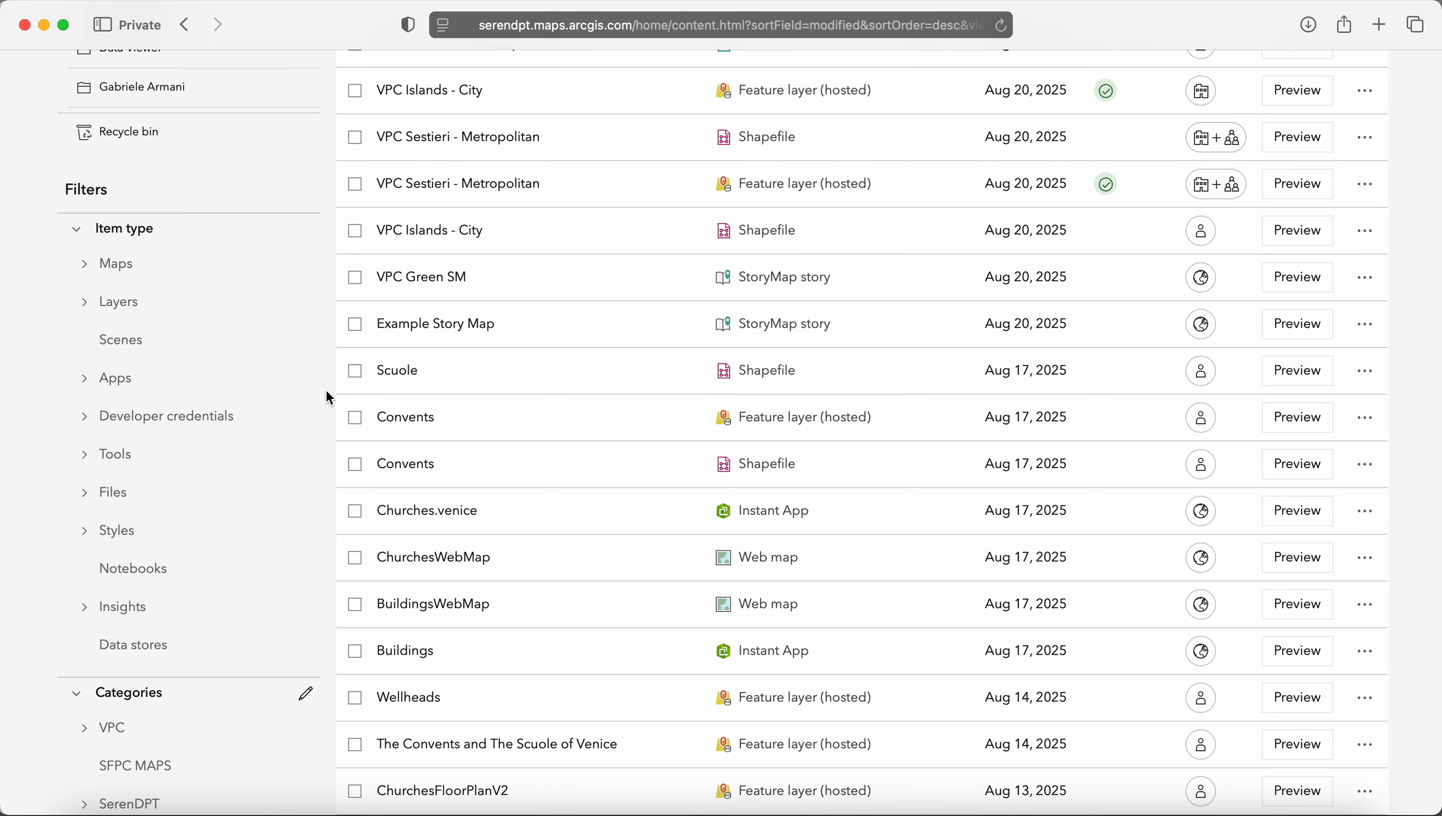
Expand the VPC TOPICS category and filter the content list by VPC Islands
scroll(326, 394, "down", 2)
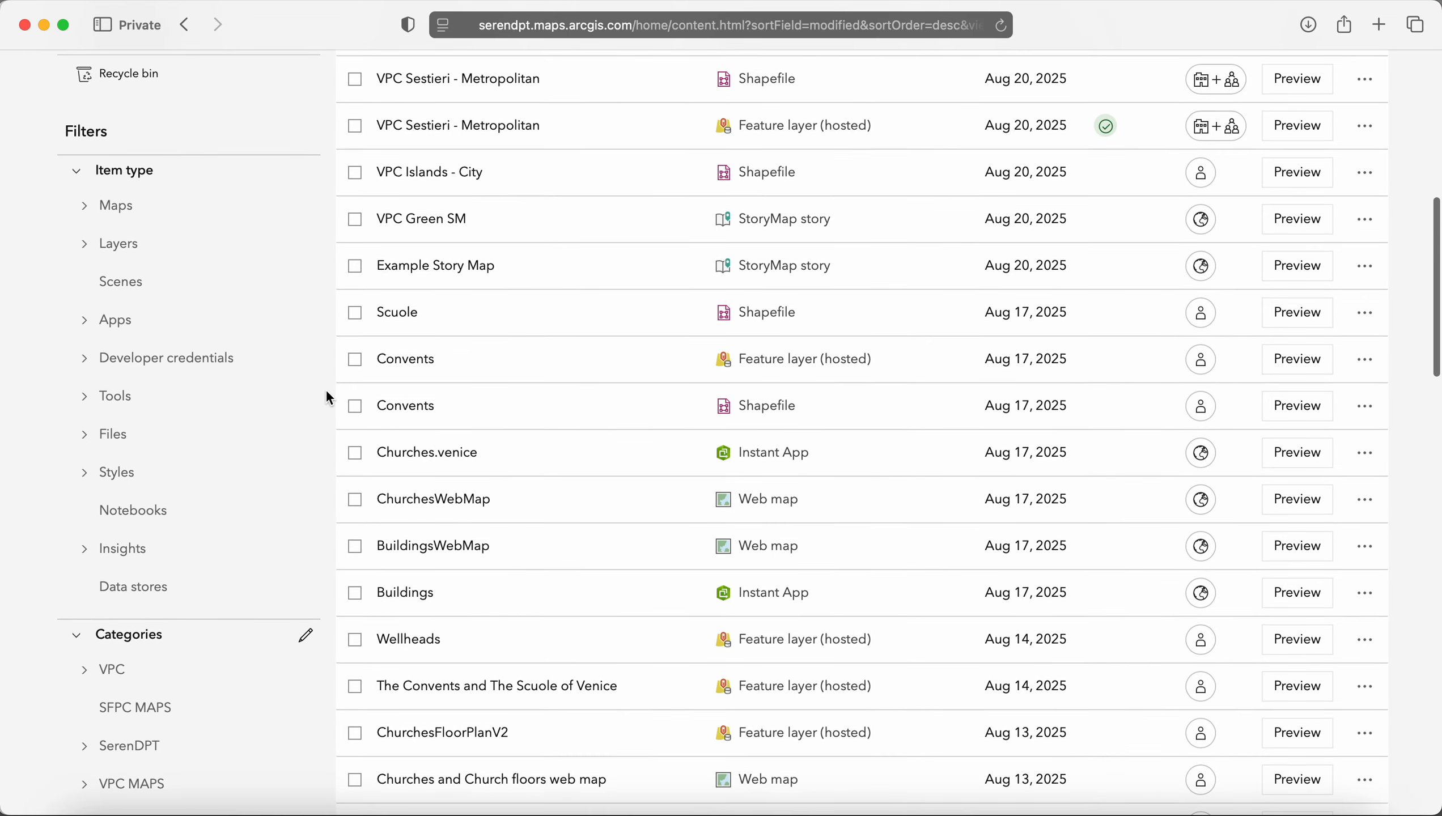
scroll(327, 395, "down", 5)
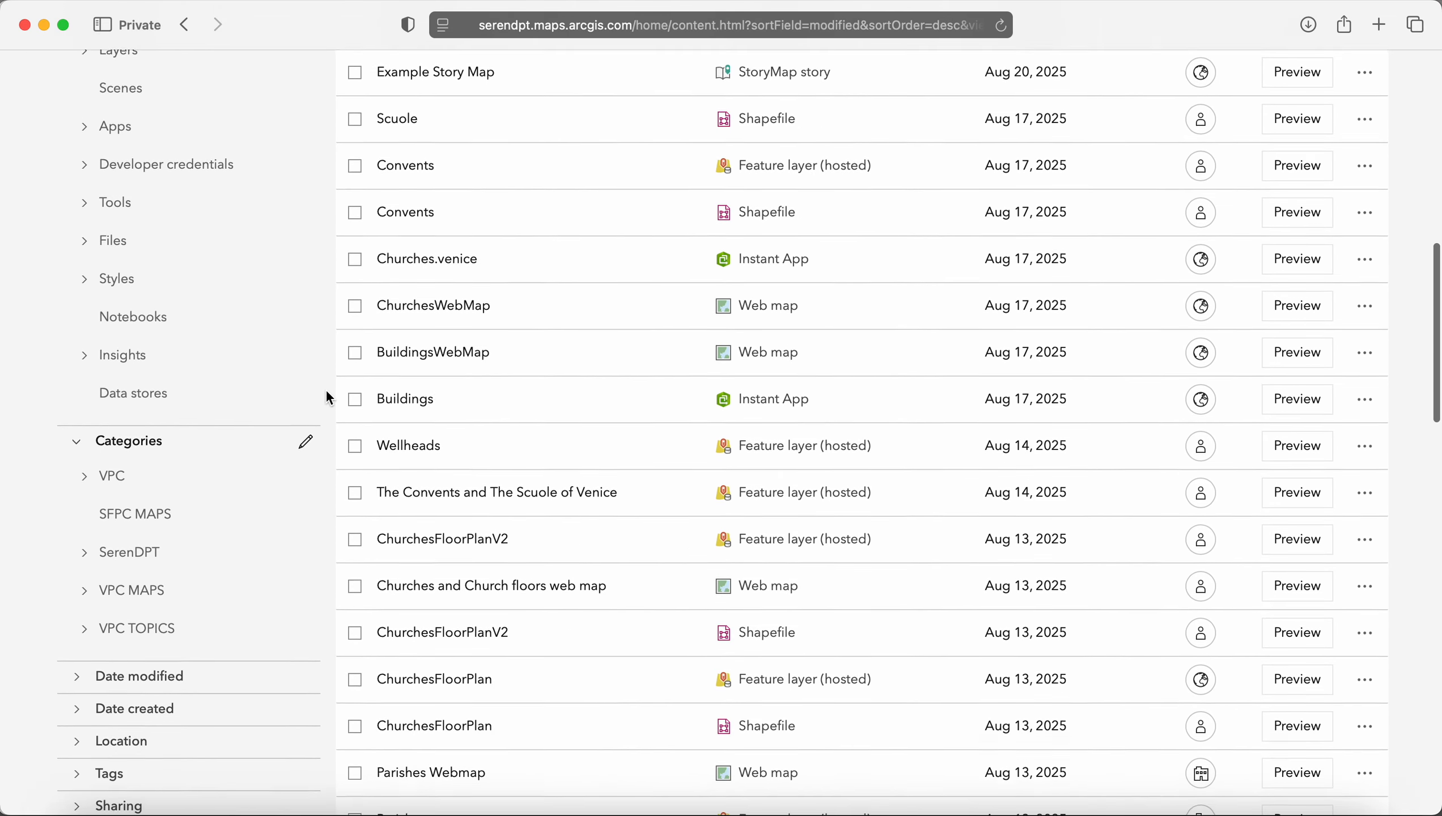
scroll(326, 394, "down", 2)
left_click(87, 573)
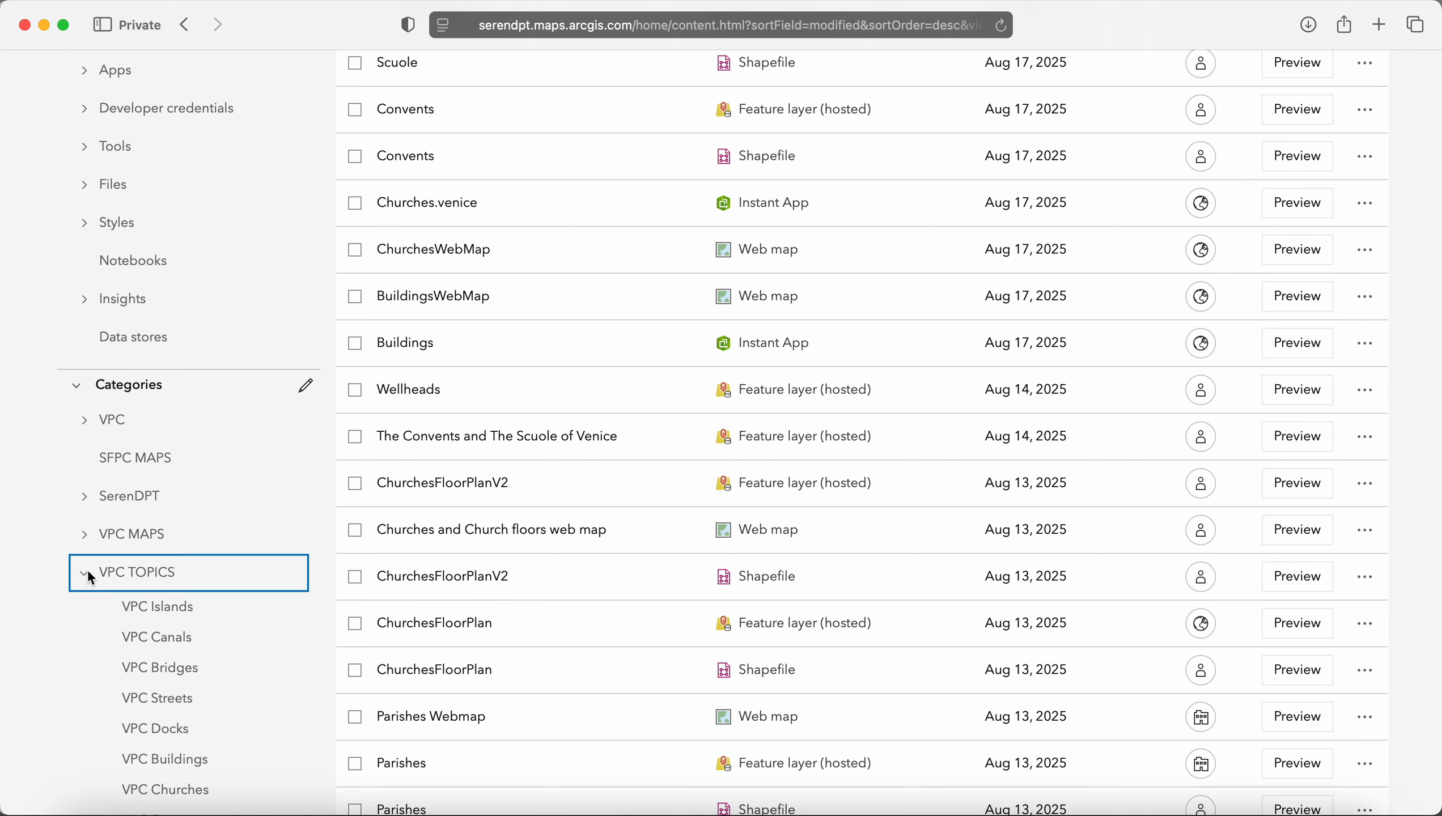
scroll(85, 568, "down", 5)
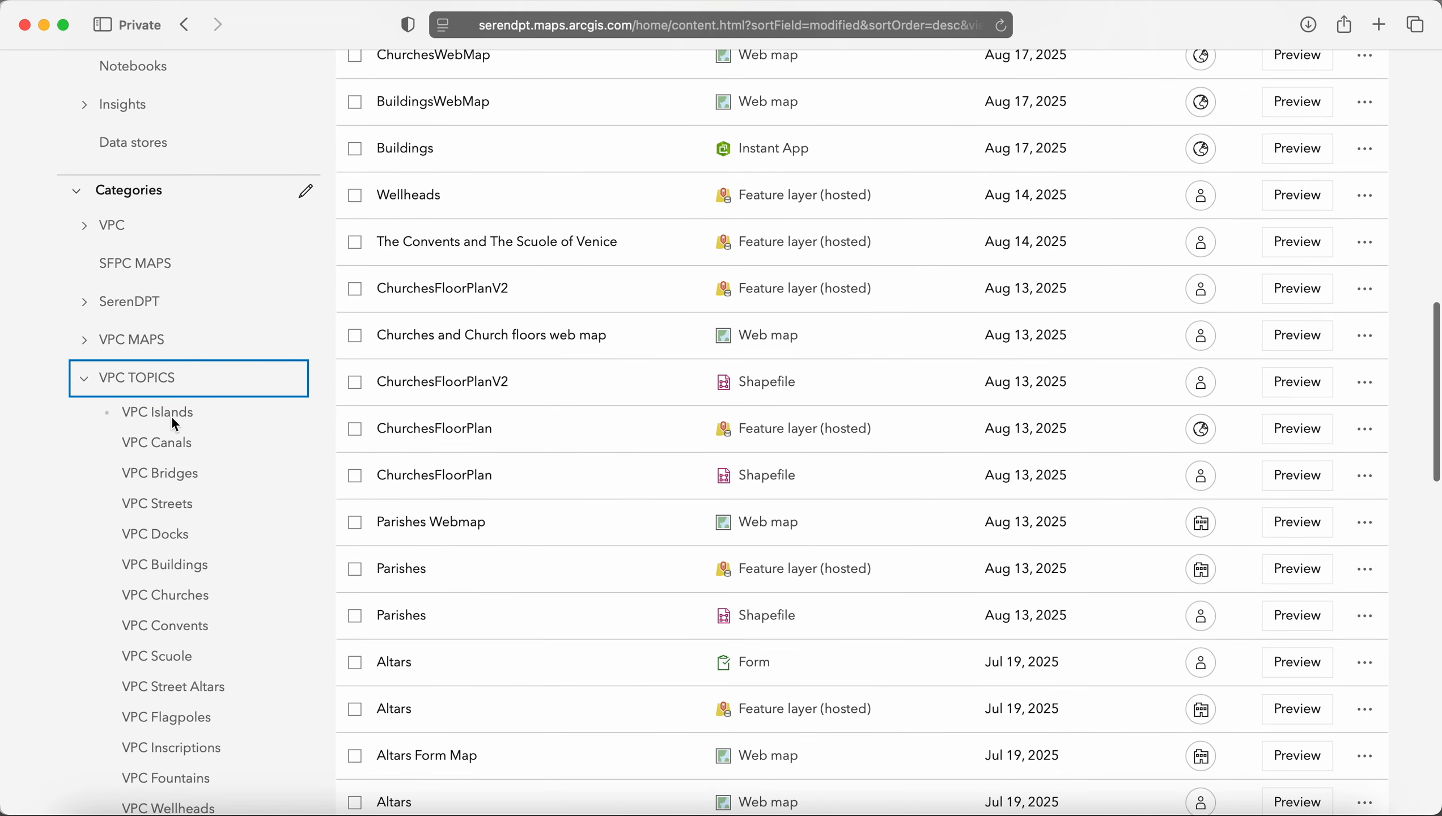
scroll(171, 434, "down", 2)
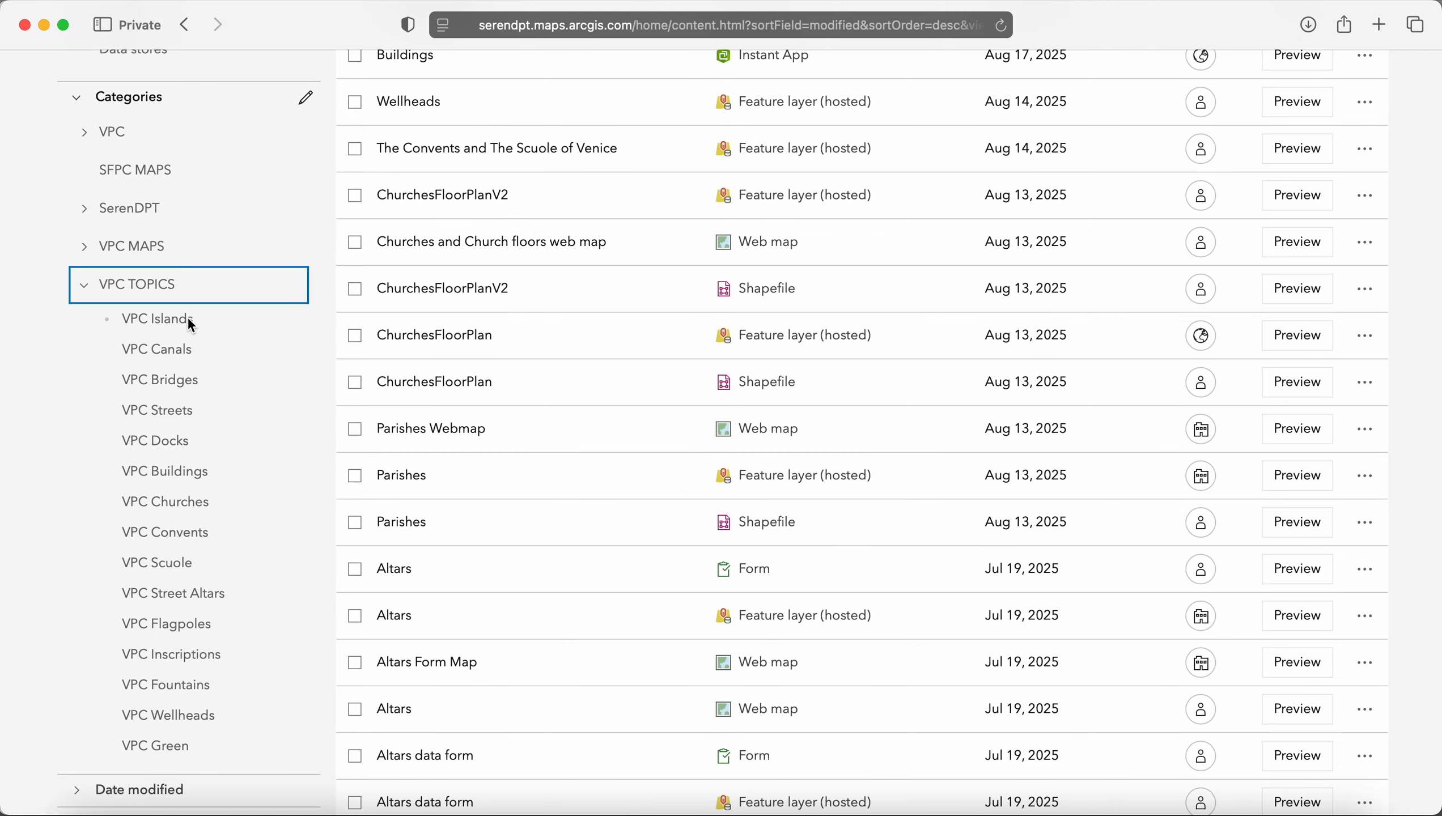
left_click(189, 320)
Review the items in the VPC Islands category and the folder list, and clear the category filter
scroll(189, 418, "up", 10)
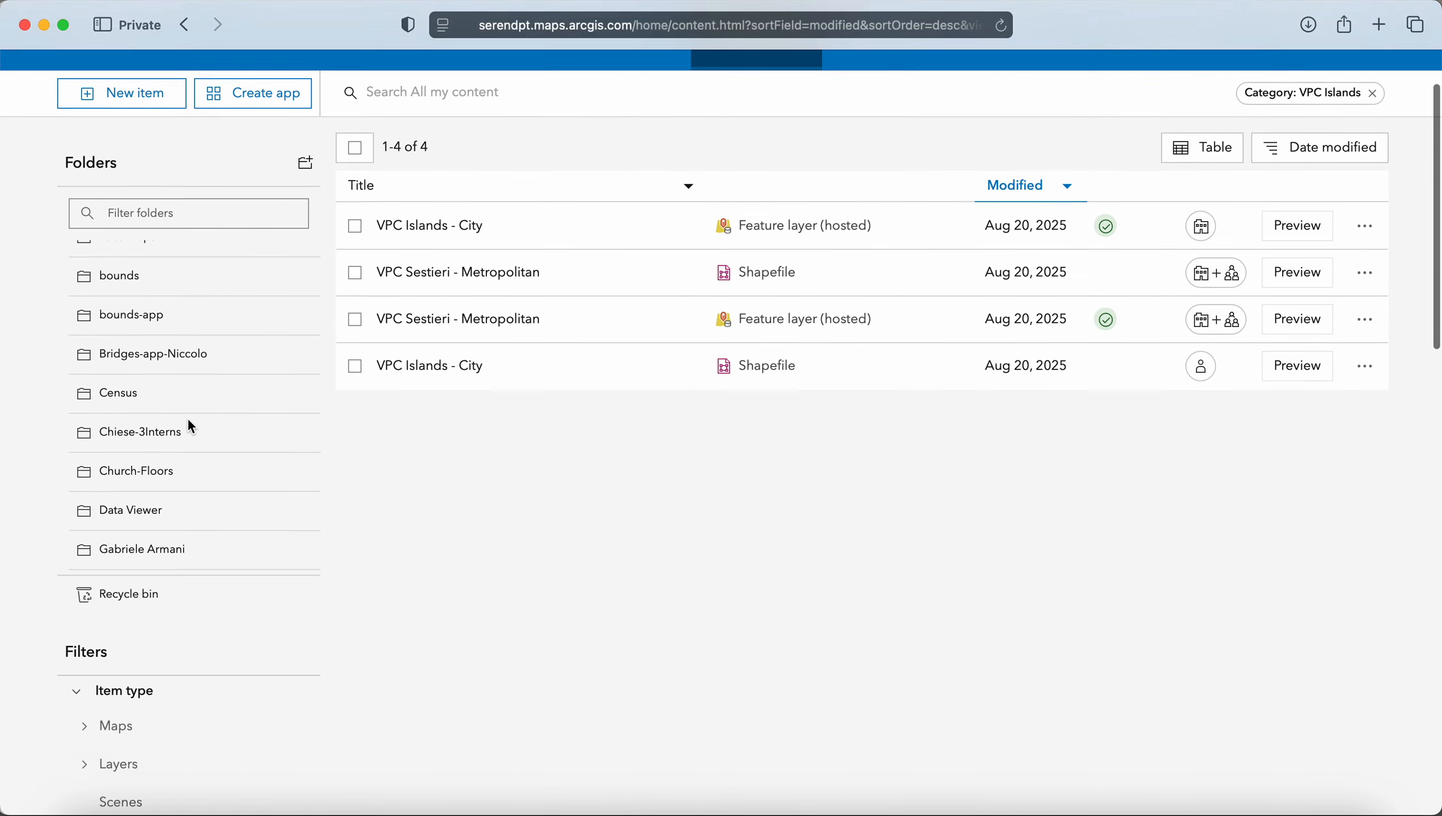
scroll(189, 419, "up", 3)
scroll(400, 532, "down", 3)
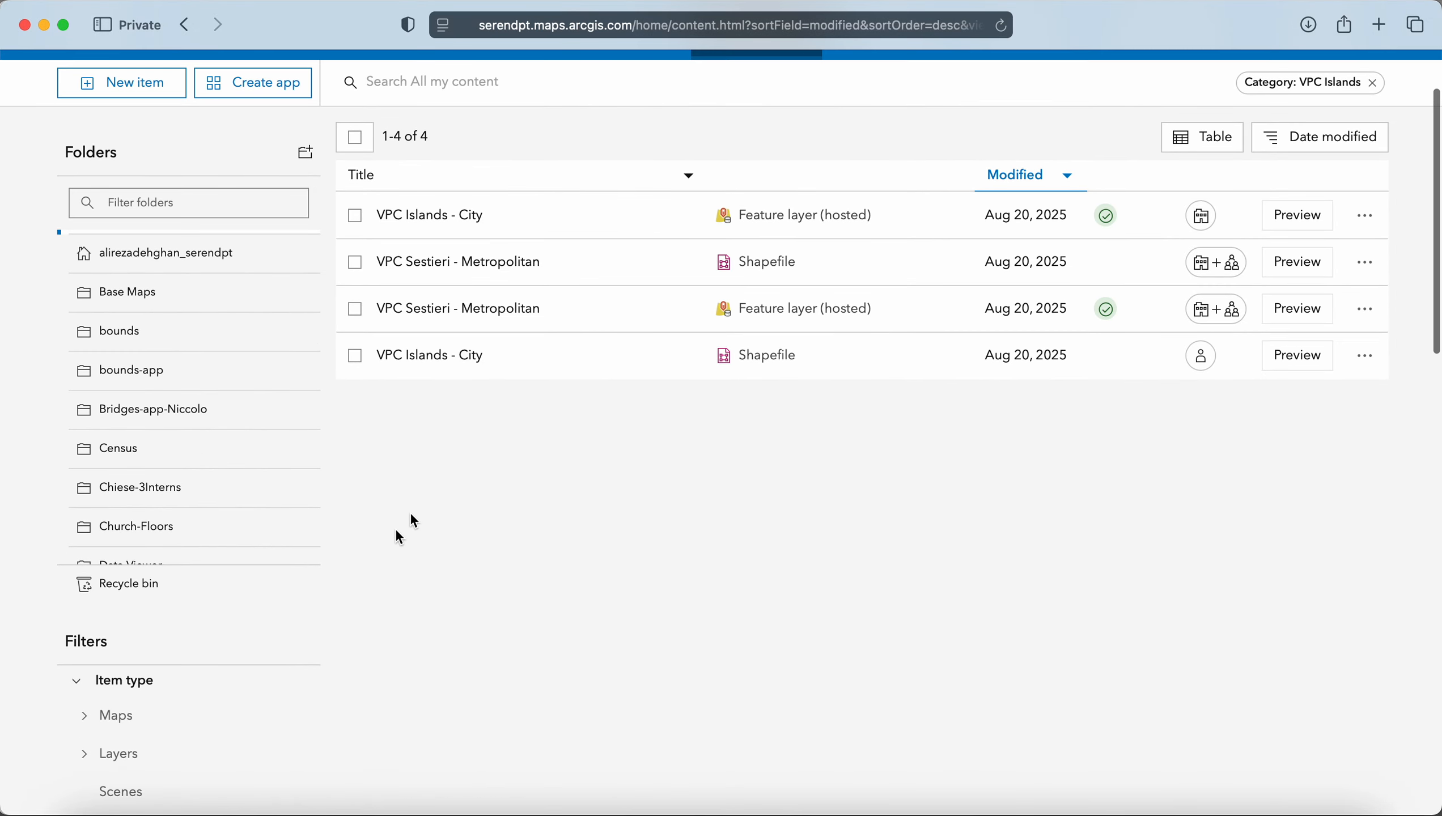
scroll(483, 441, "down", 2)
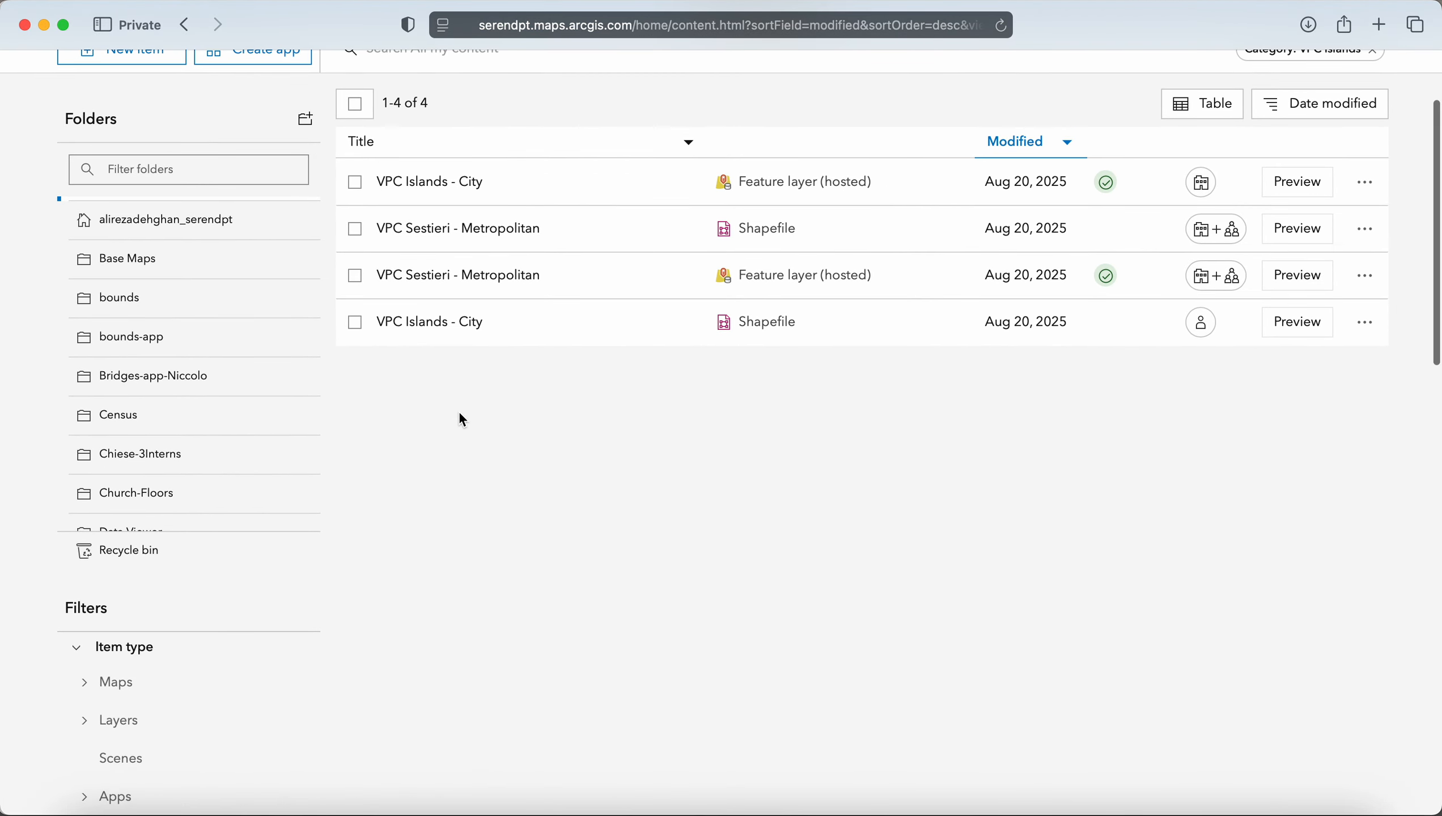
scroll(462, 420, "down", 5)
scroll(335, 461, "up", 10)
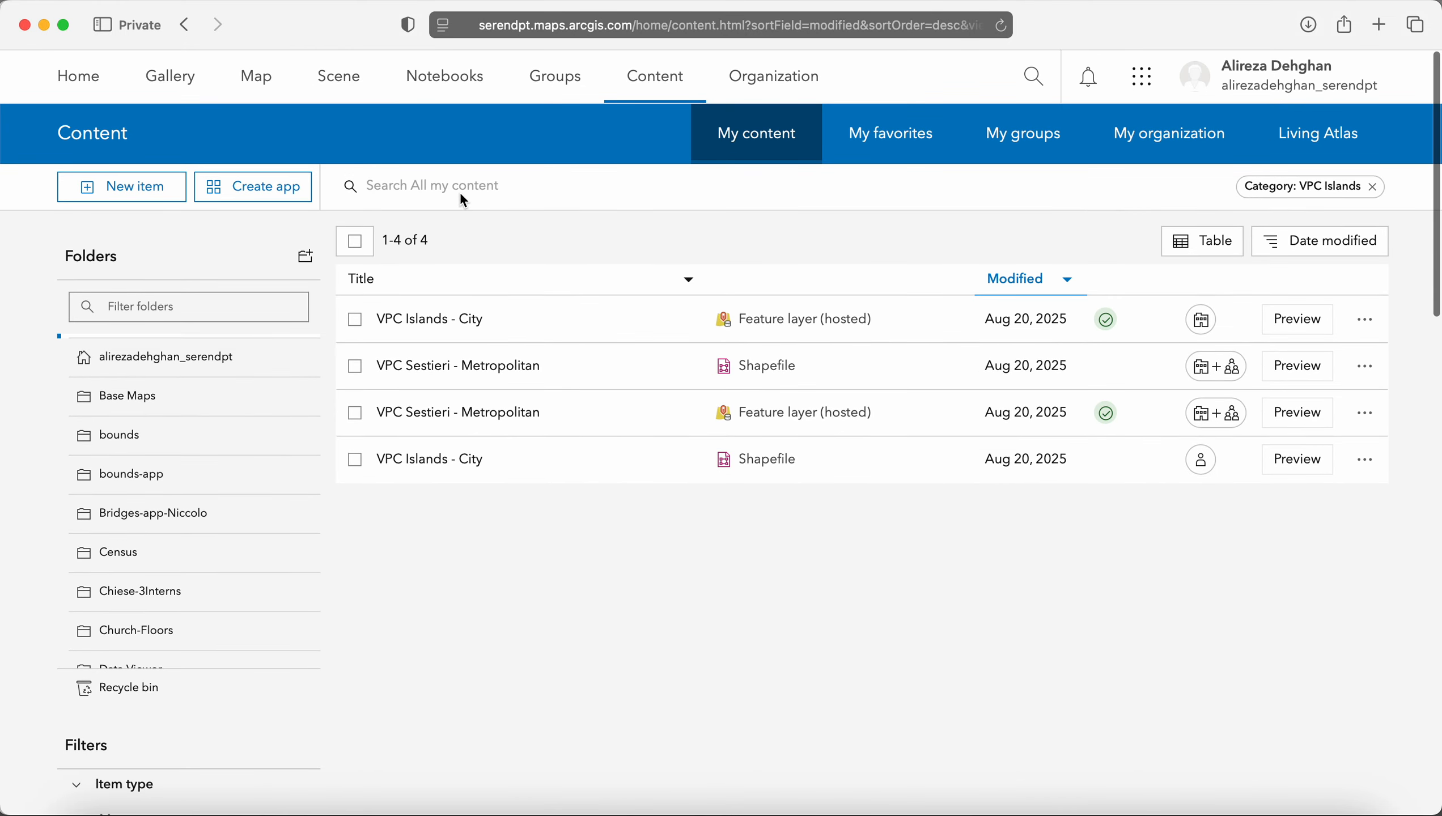
scroll(219, 533, "down", 15)
scroll(315, 674, "down", 3)
left_click(1373, 187)
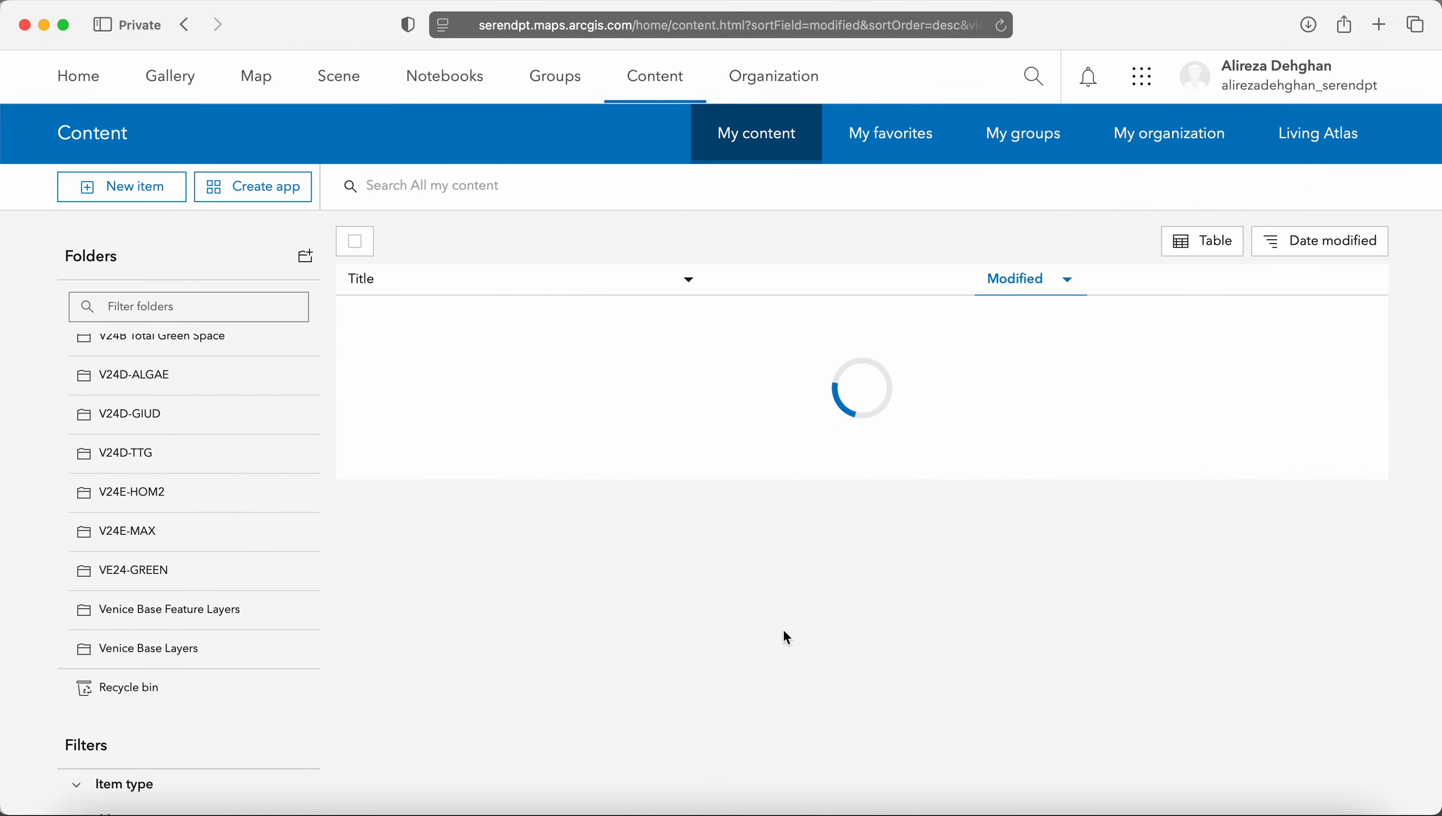
Look through the first page of the unfiltered content list and go to page 3
scroll(784, 638, "down", 15)
scroll(782, 628, "down", 10)
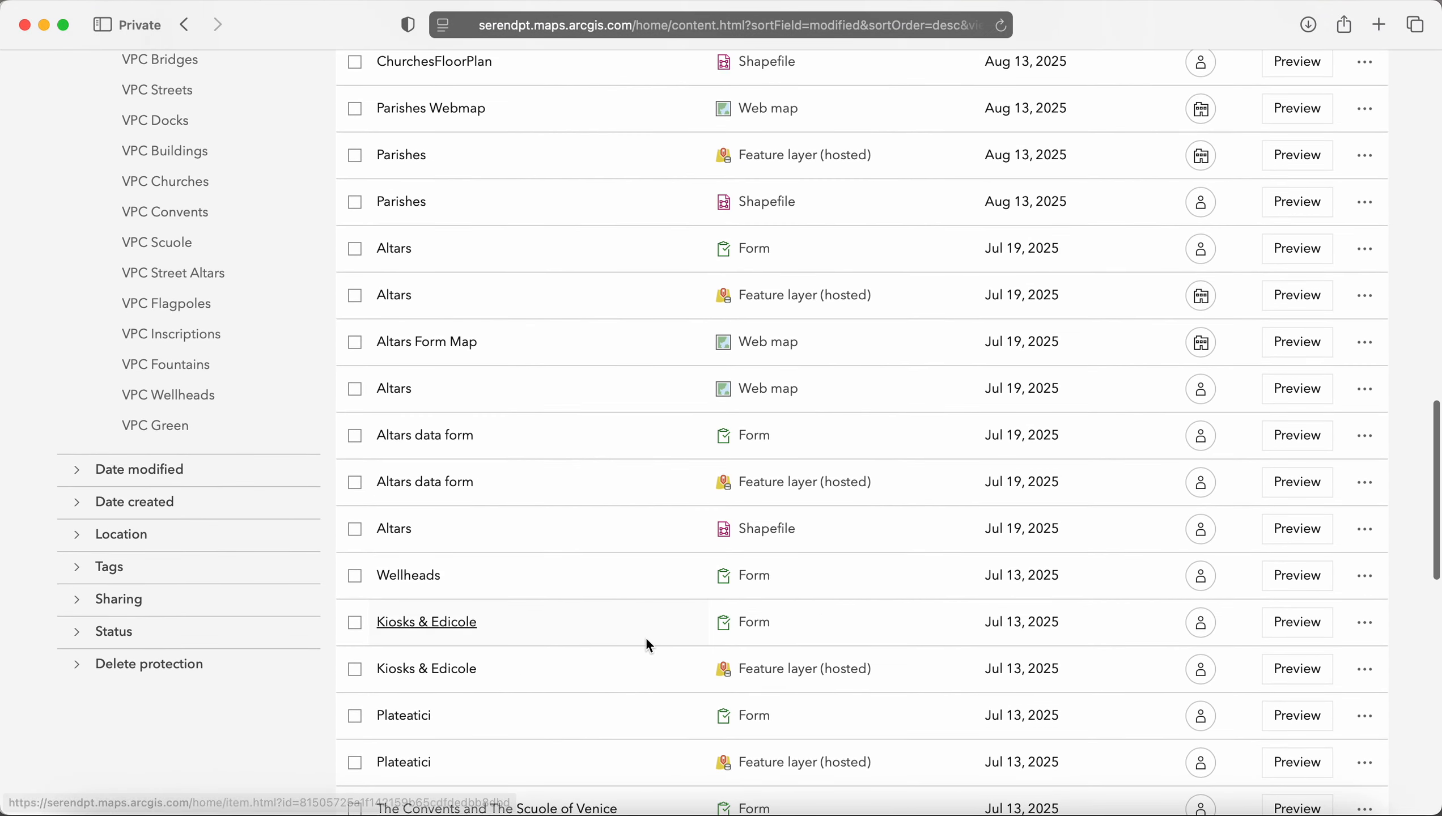
scroll(646, 637, "down", 10)
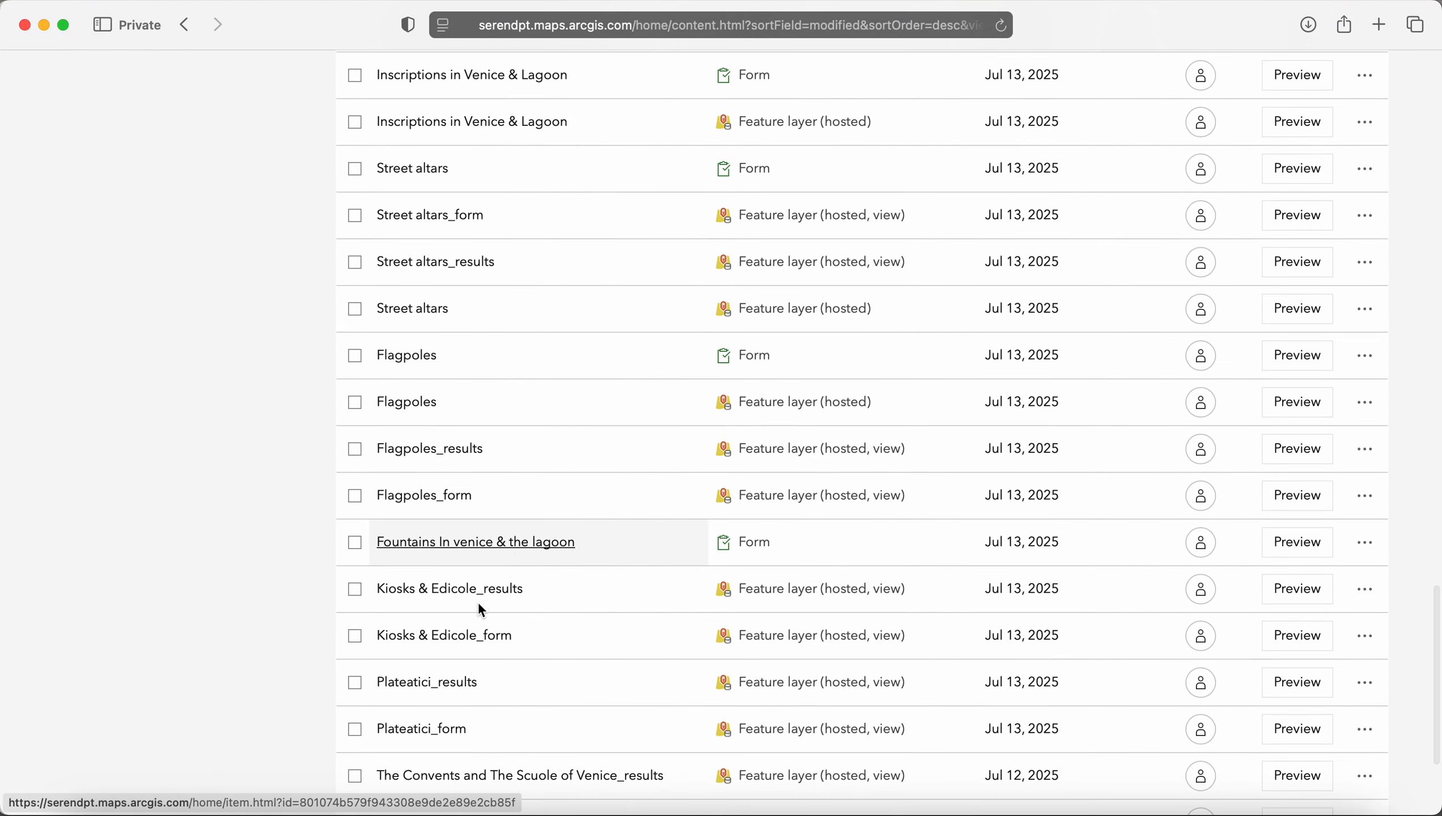
scroll(478, 602, "down", 3)
scroll(607, 187, "up", 4)
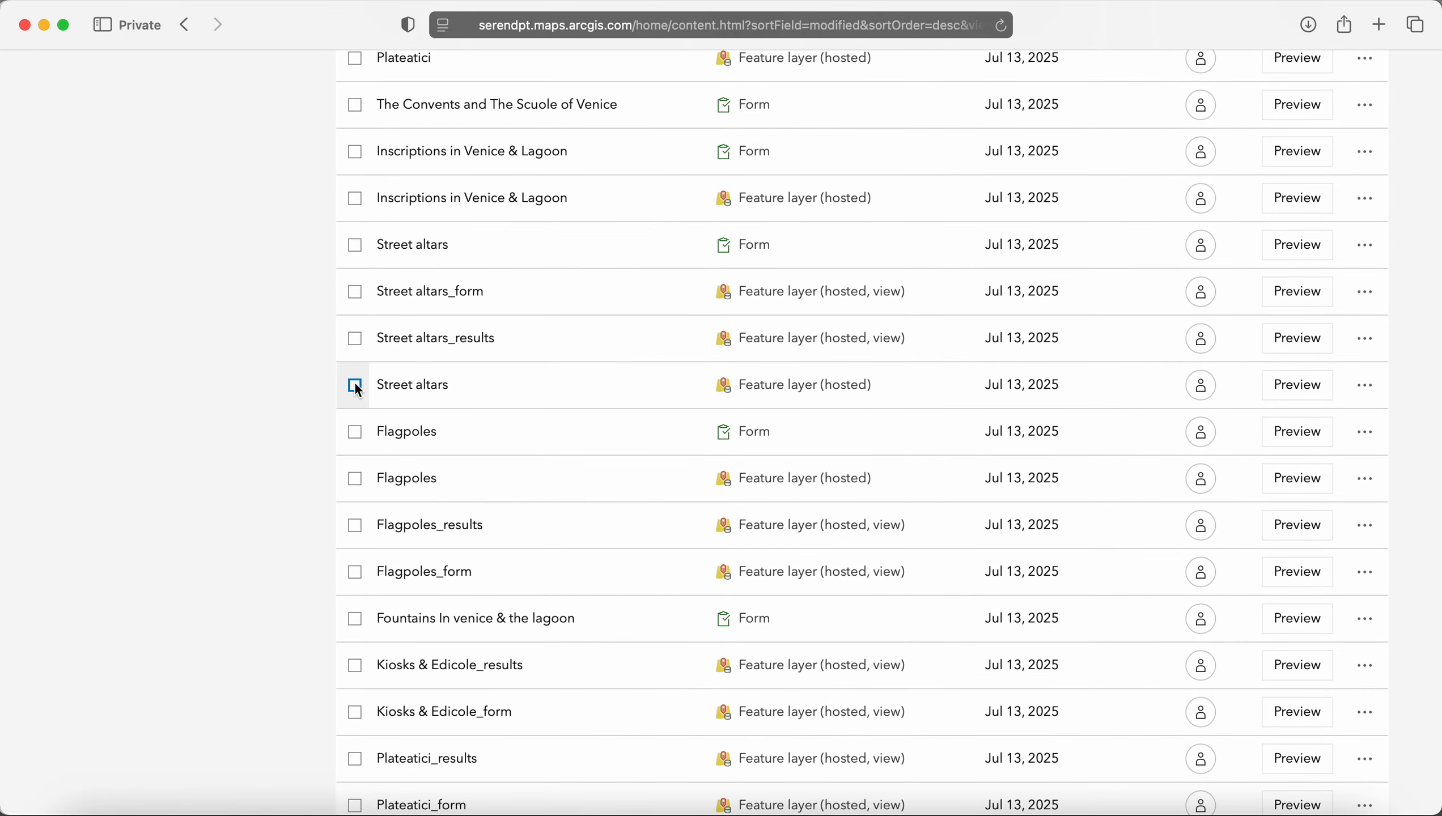
scroll(357, 389, "down", 5)
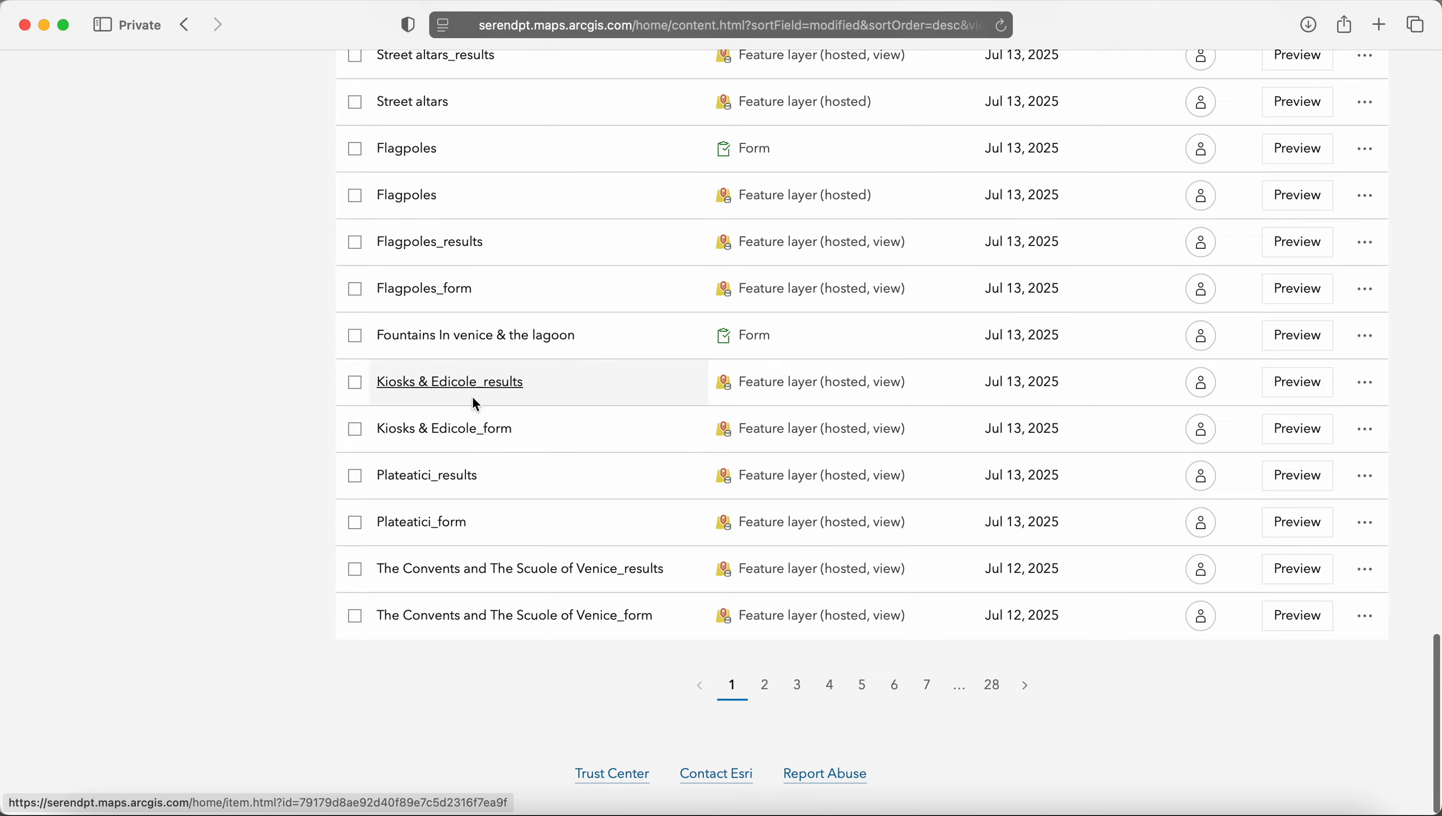
left_click(798, 685)
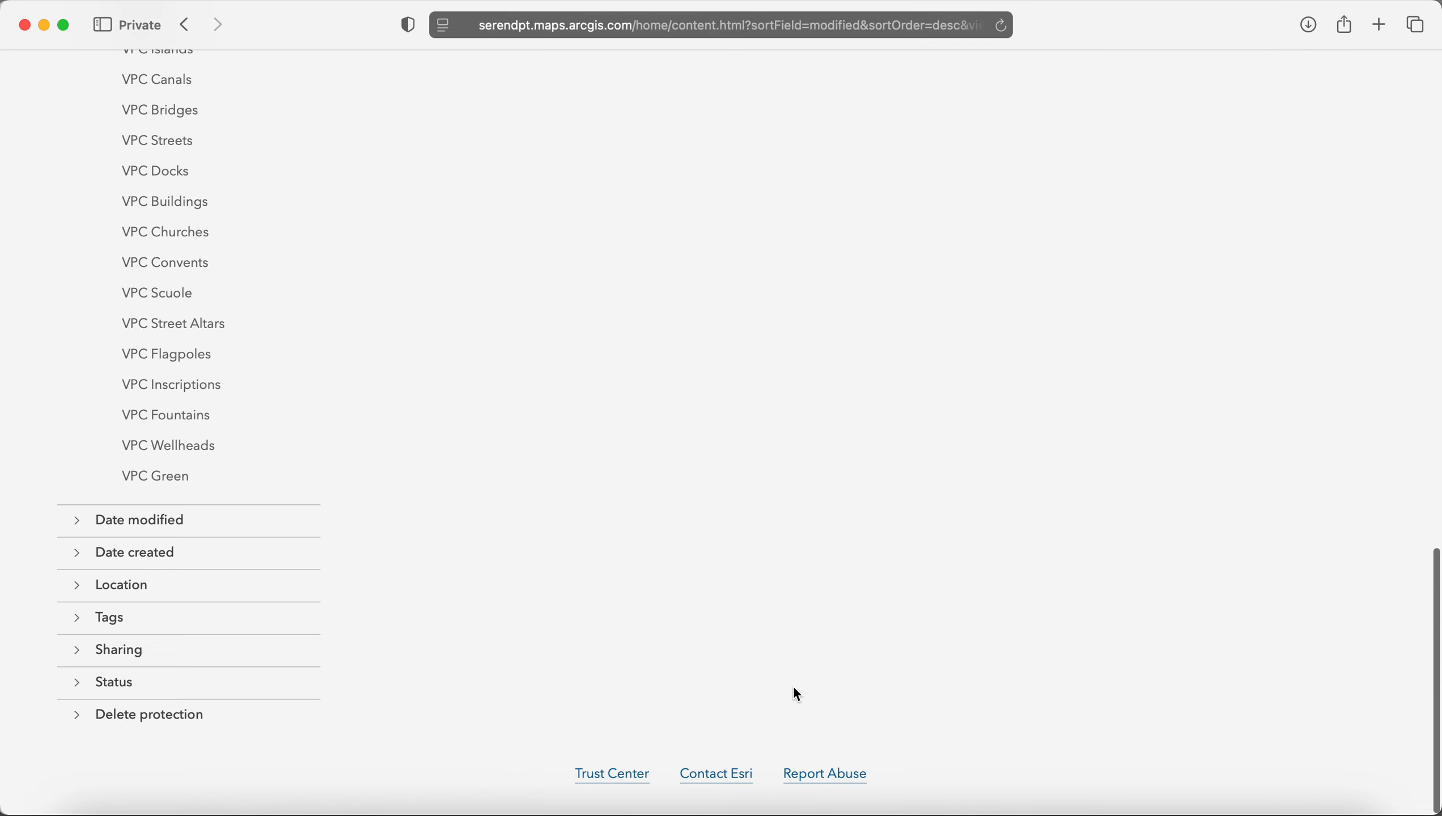
scroll(575, 485, "up", 15)
scroll(574, 484, "down", 3)
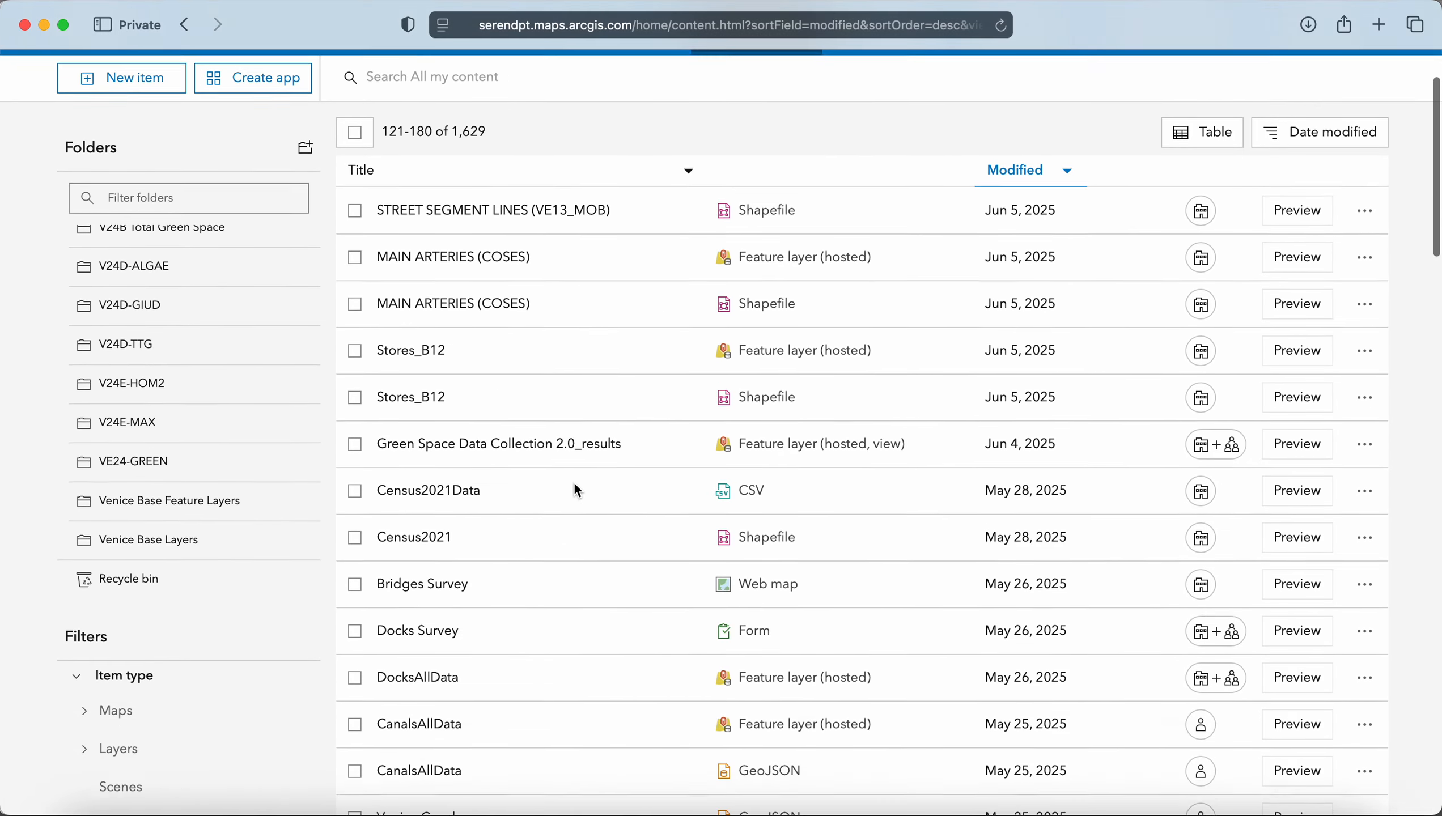
scroll(576, 491, "down", 2)
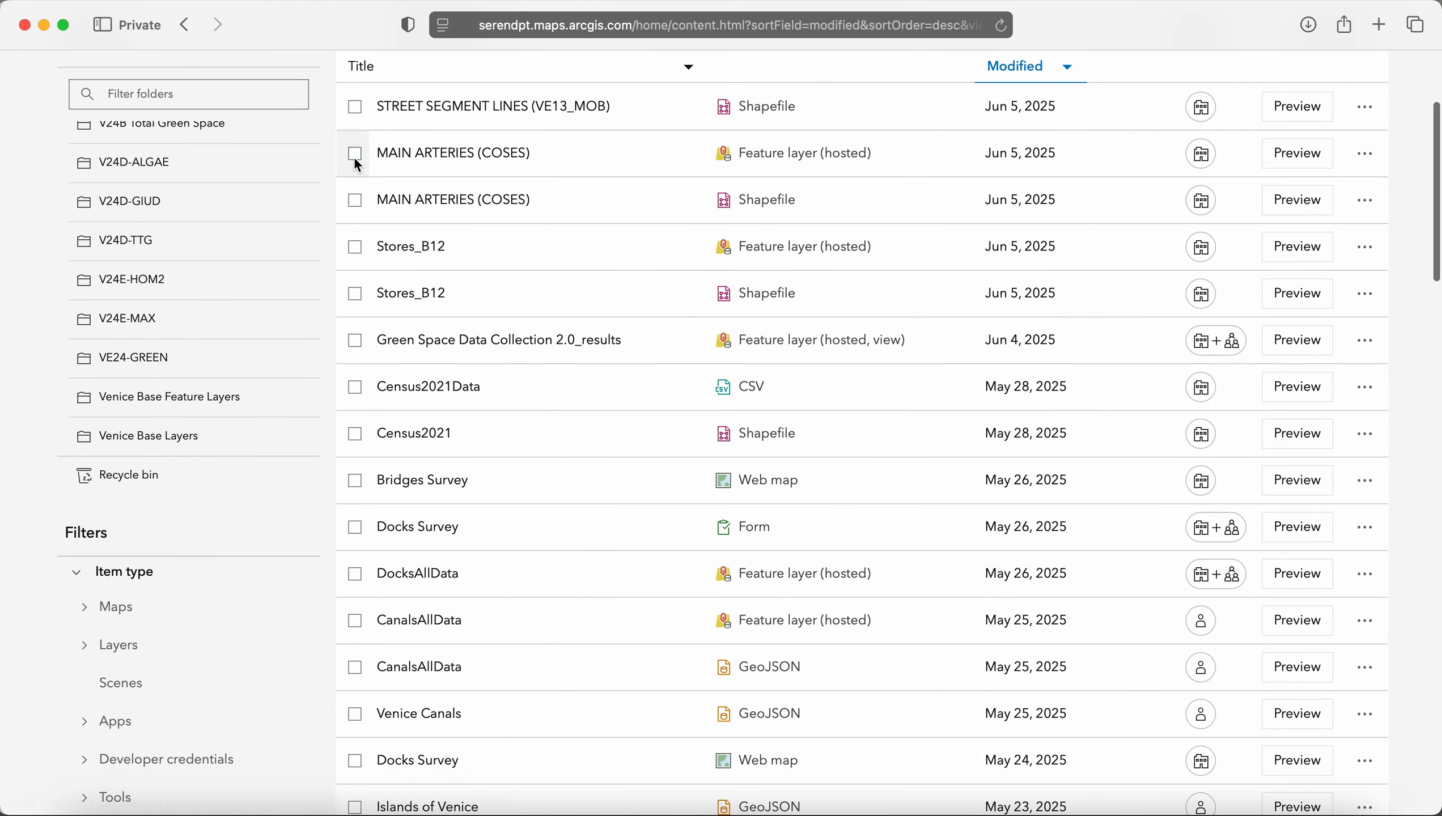
scroll(354, 167, "up", 2)
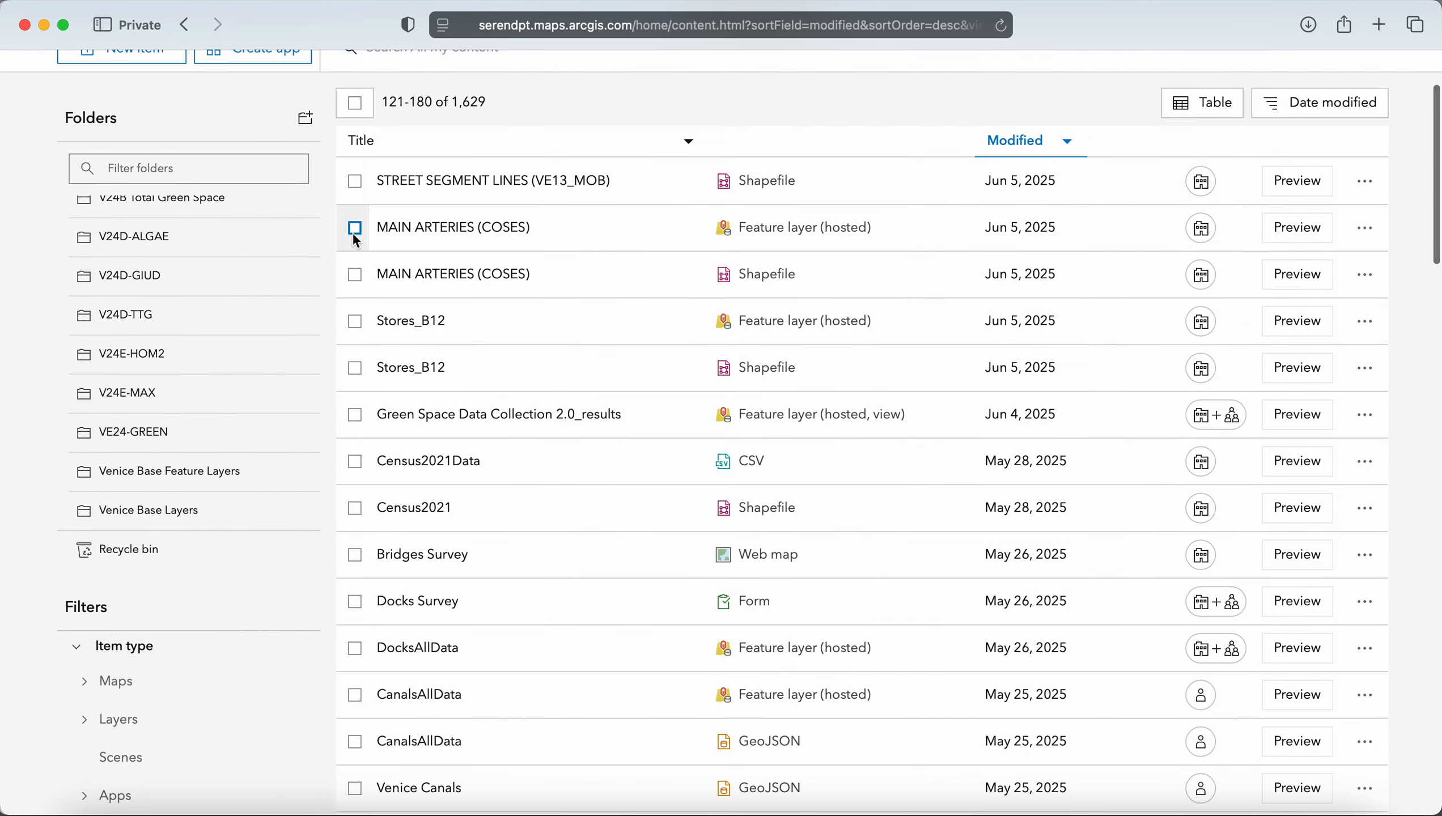
Select the MAIN ARTERIES (COSES) hosted feature layer and its shapefile, and open both for categorizing
left_click(353, 229)
scroll(352, 231, "up", 2)
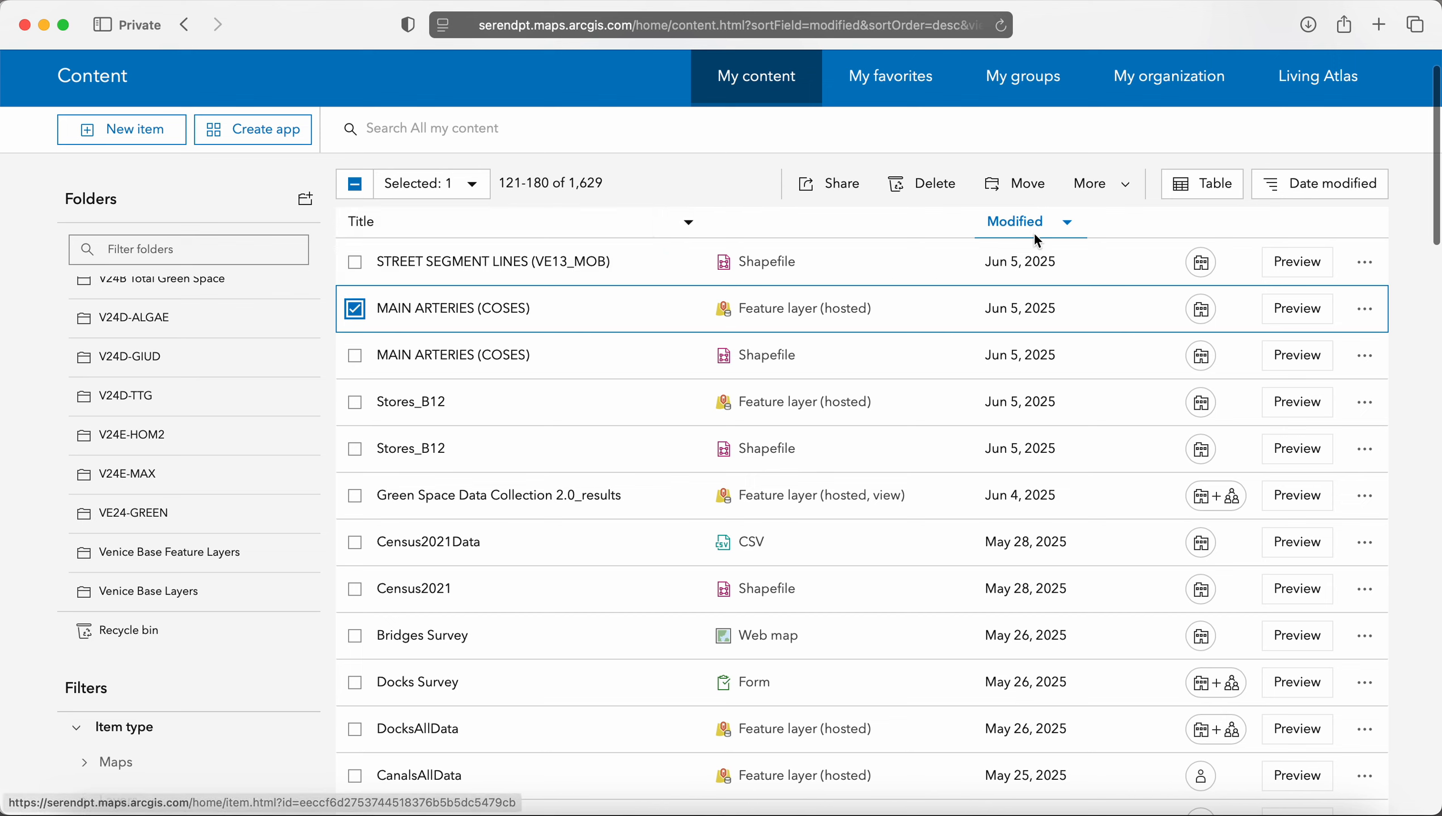
left_click(1117, 184)
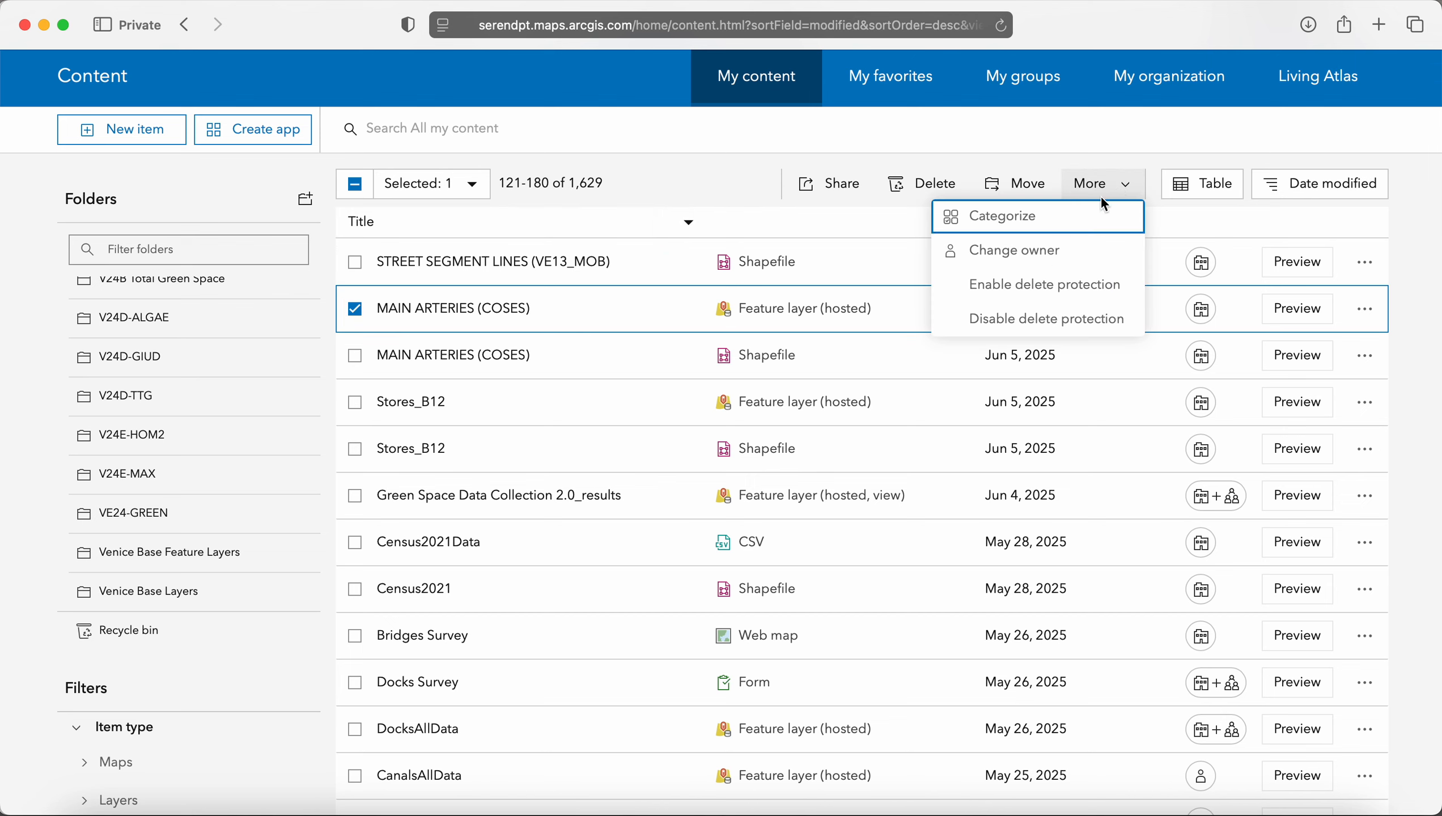
left_click(1104, 183)
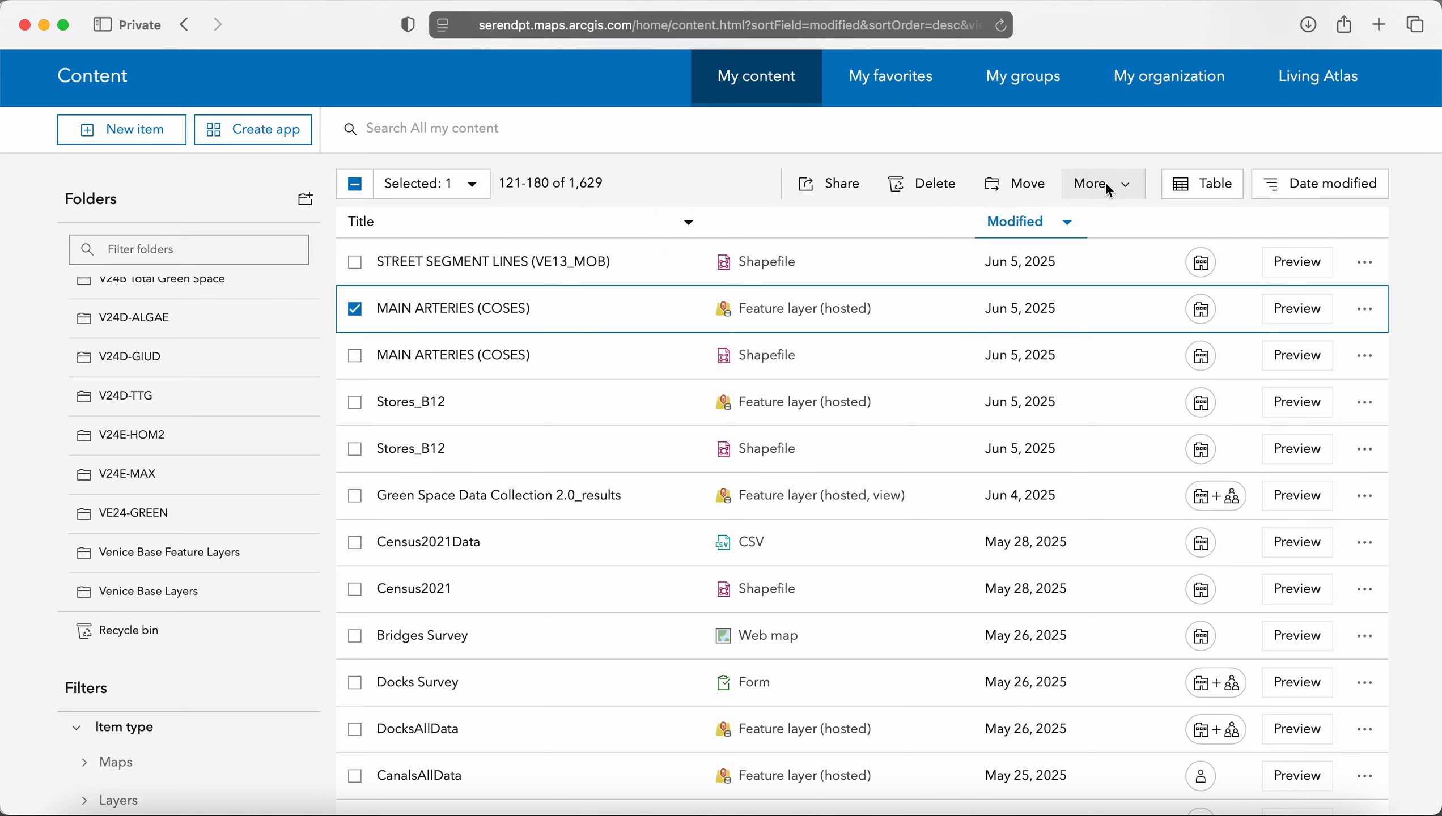
left_click(349, 359)
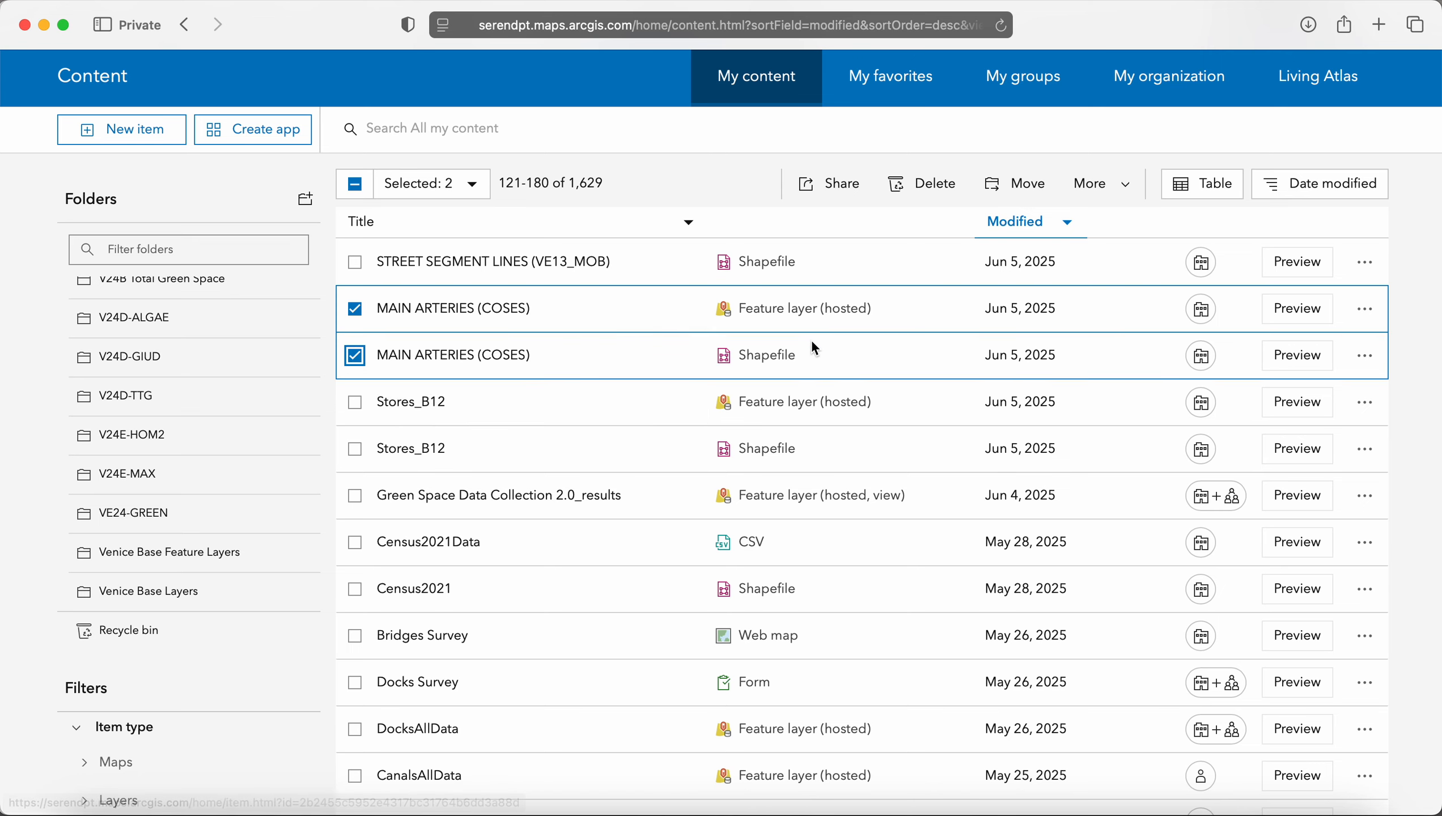
left_click(1113, 178)
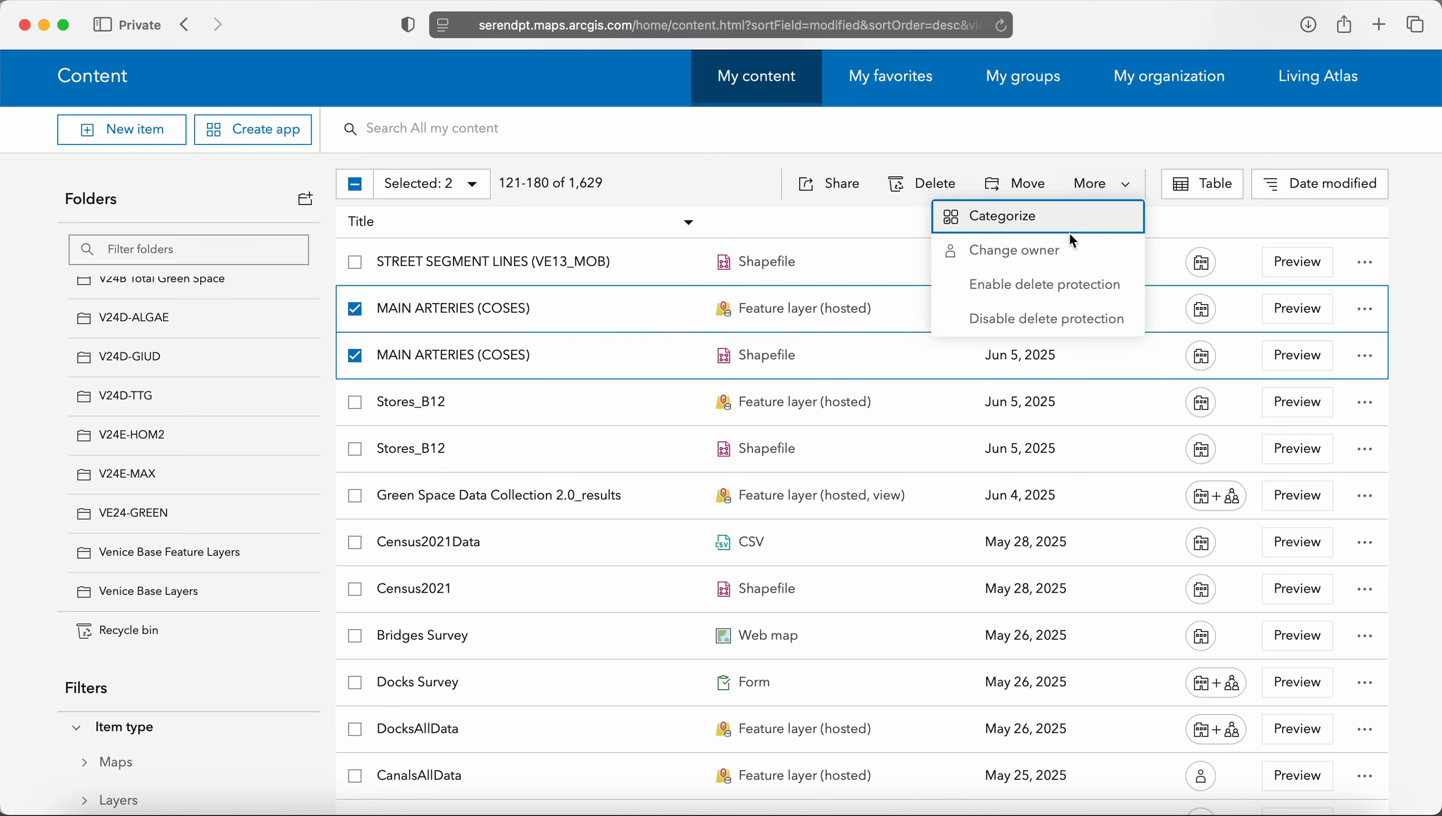
left_click(1065, 220)
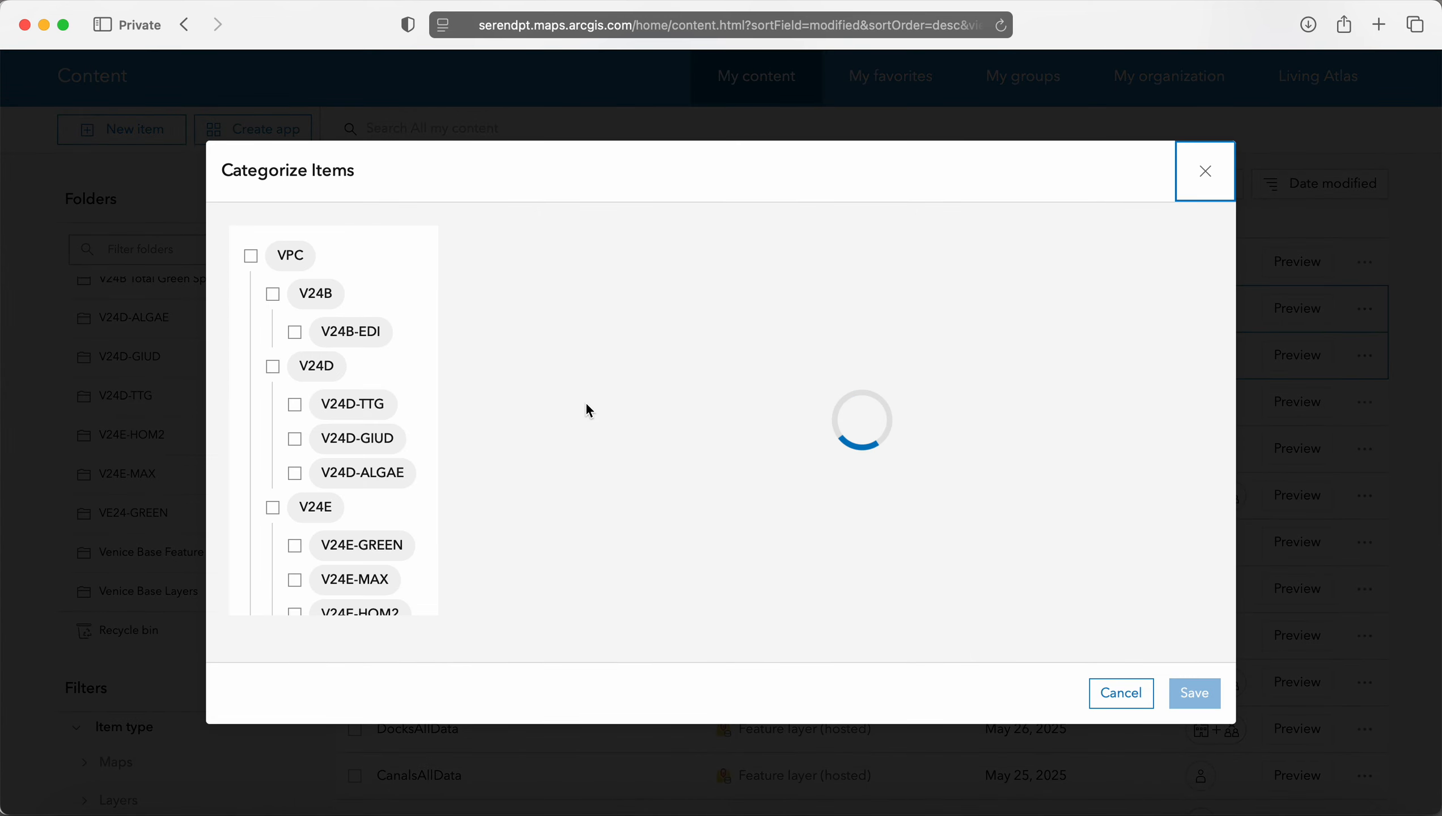
Assign the VPC Streets category under VPC TOPICS to both MAIN ARTERIES (COSES) items
scroll(301, 452, "down", 5)
scroll(300, 453, "down", 15)
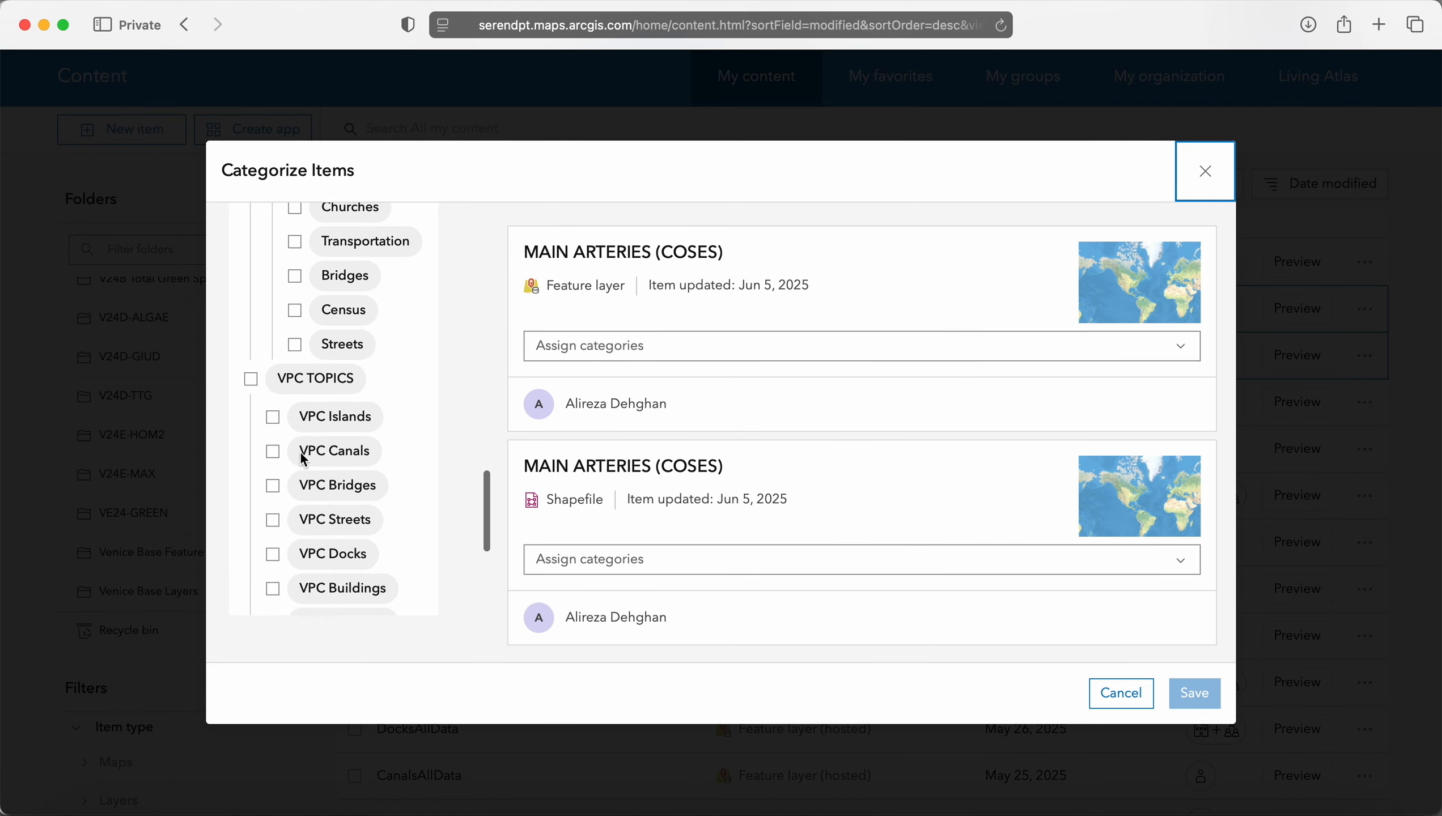
scroll(300, 453, "down", 1)
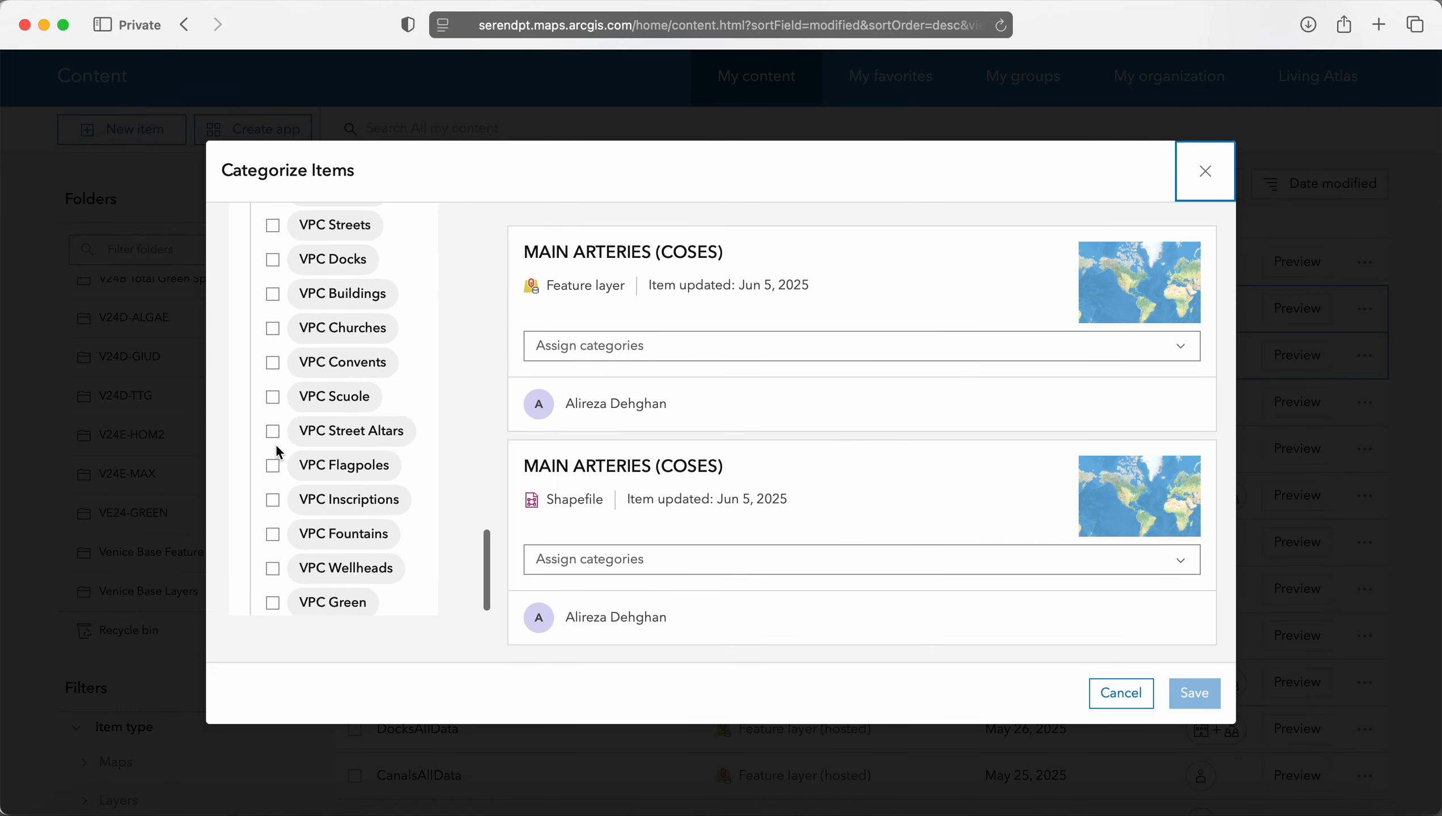
scroll(277, 452, "up", 5)
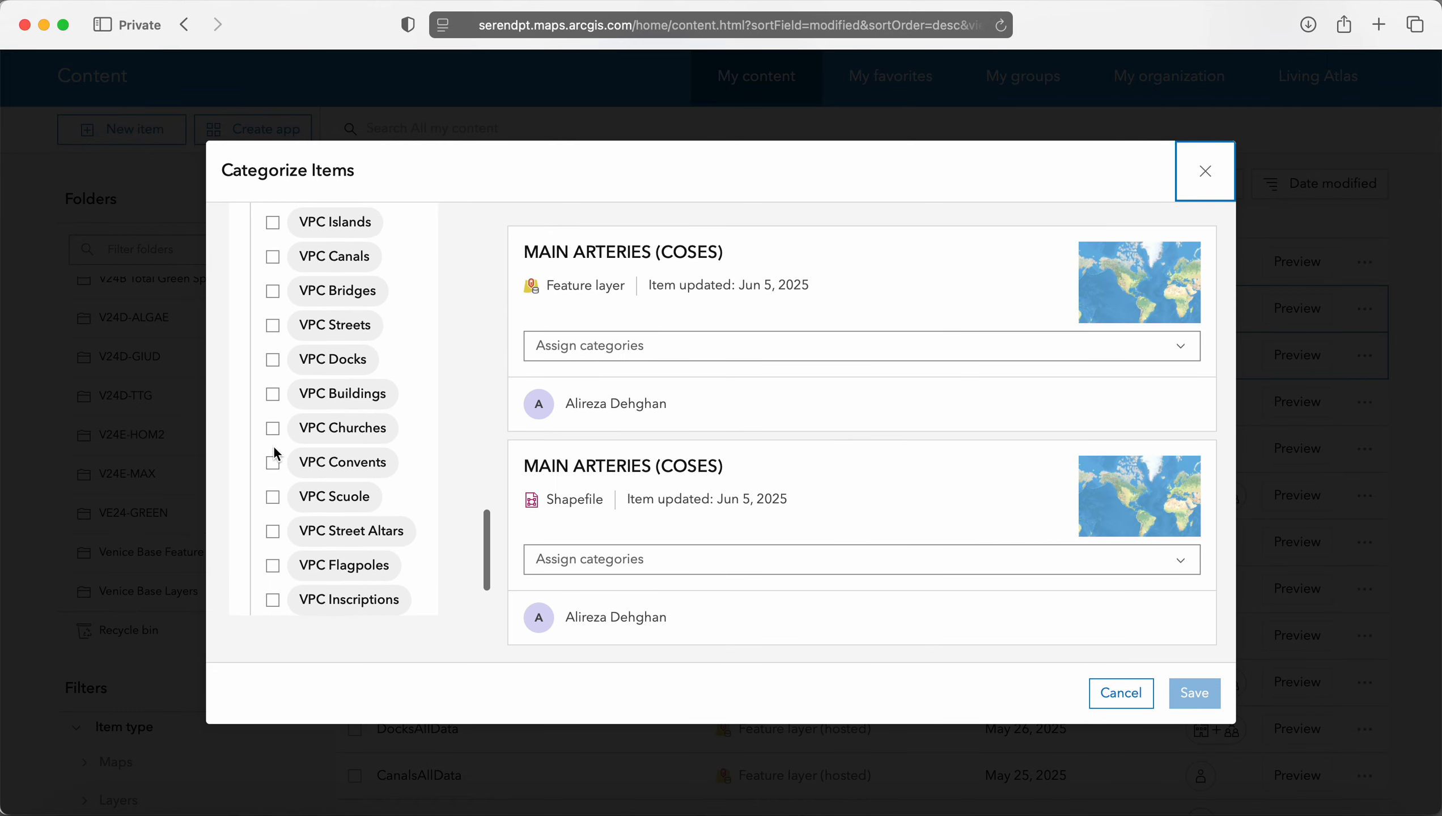
left_click(273, 336)
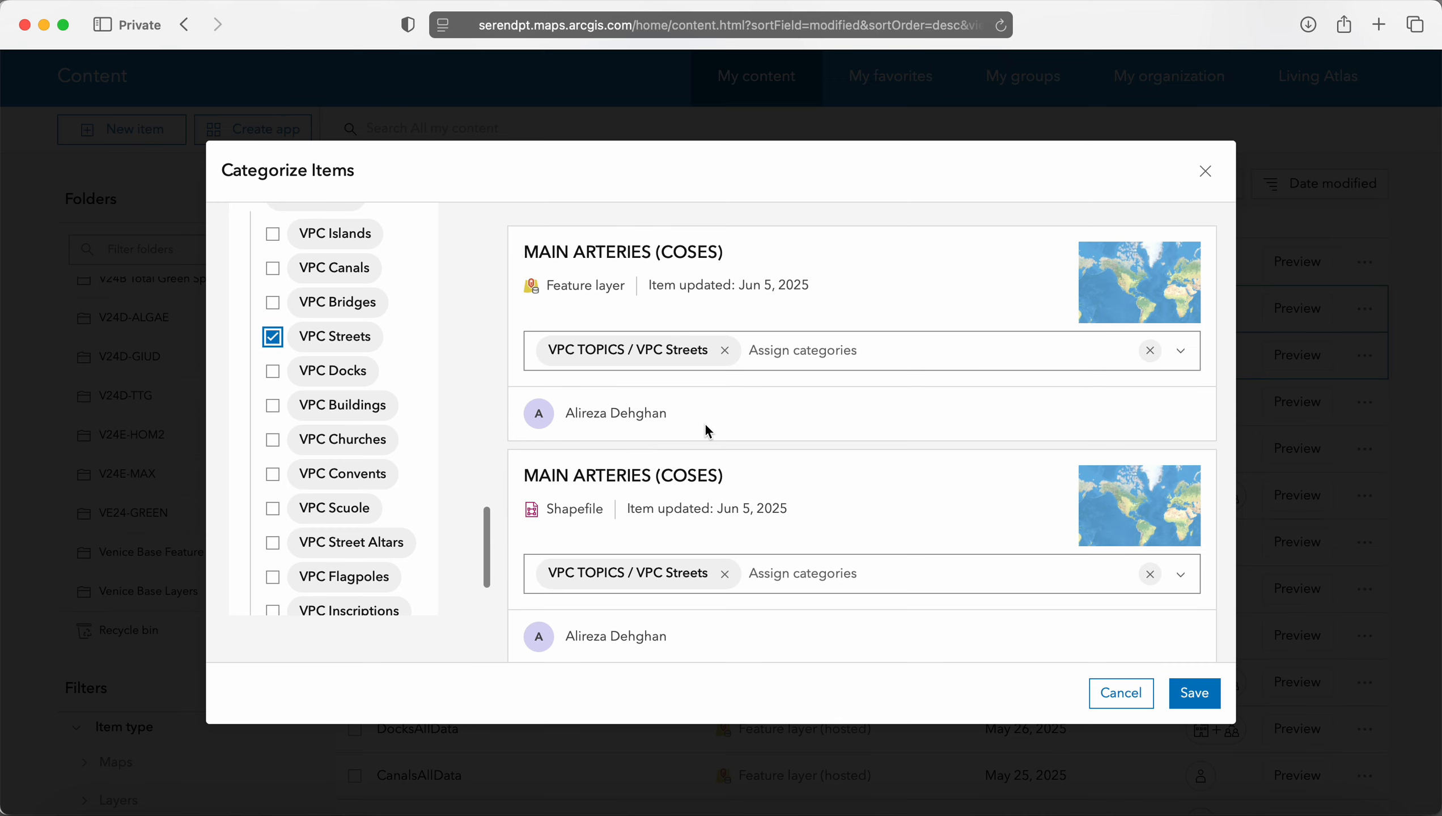
Add the Metropolitan Map category under VPC MAPS to both items and save the category assignments
scroll(705, 428, "down", 2)
scroll(313, 307, "up", 10)
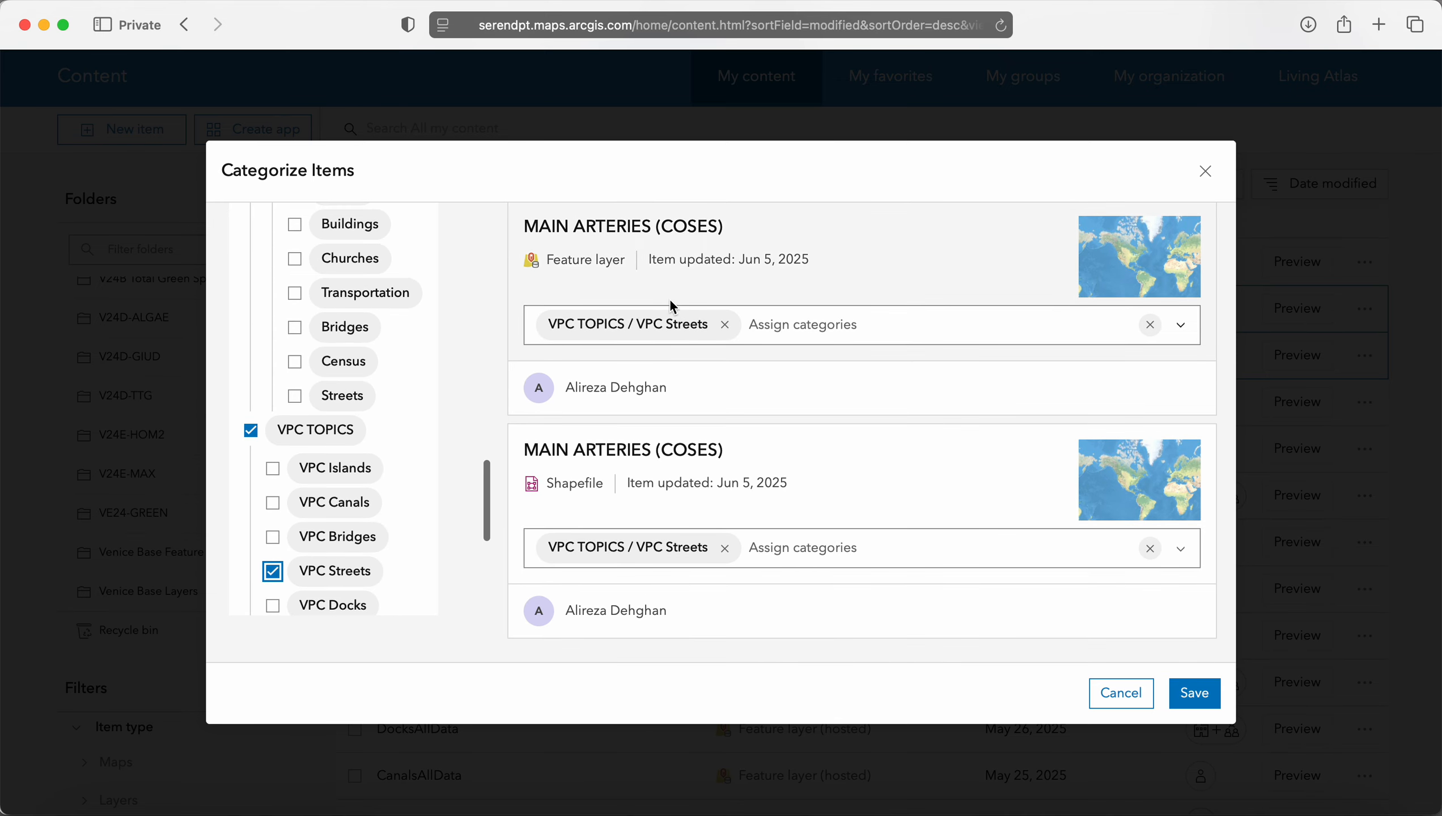
scroll(339, 373, "up", 5)
scroll(341, 381, "up", 10)
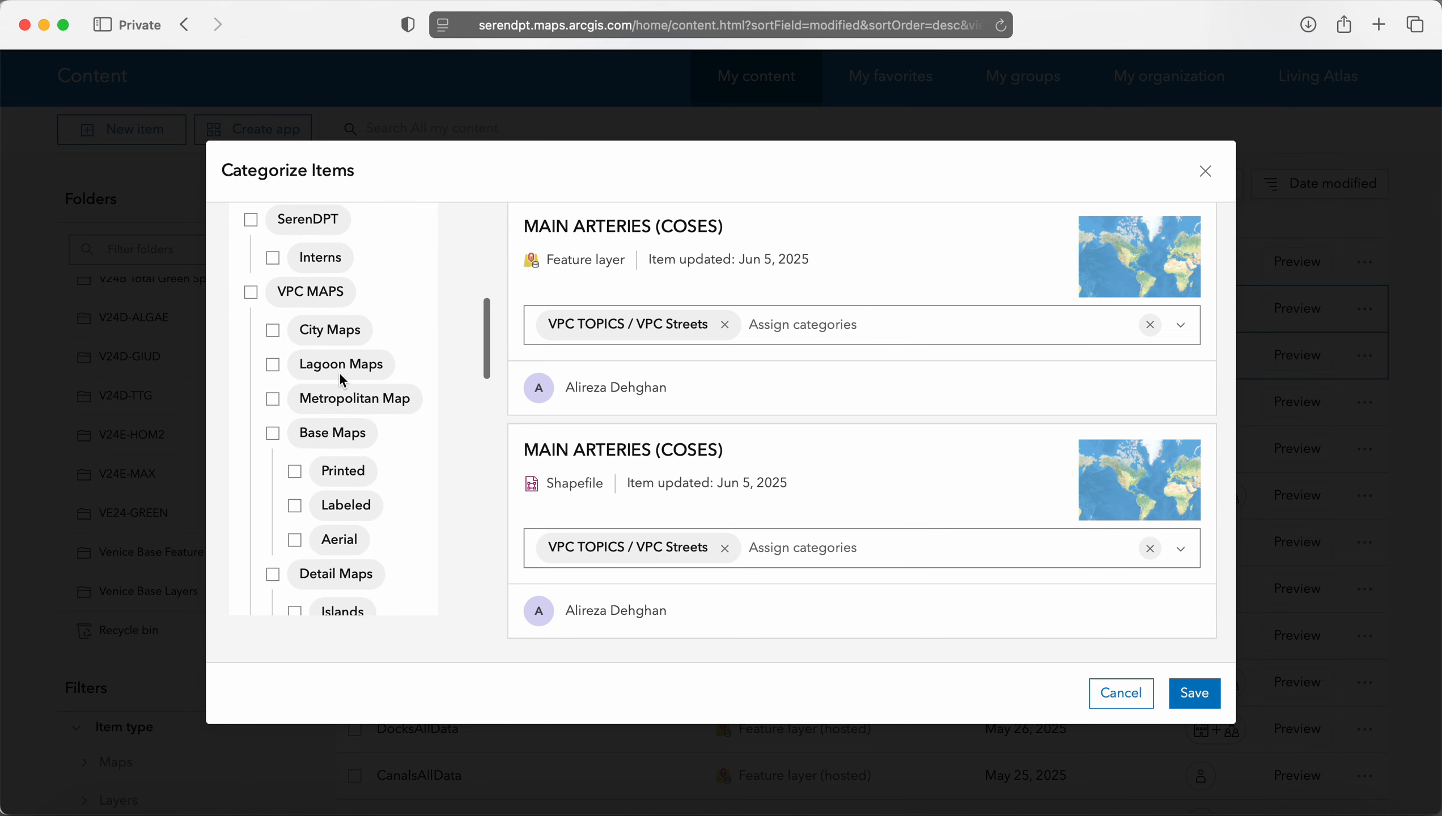
left_click(273, 401)
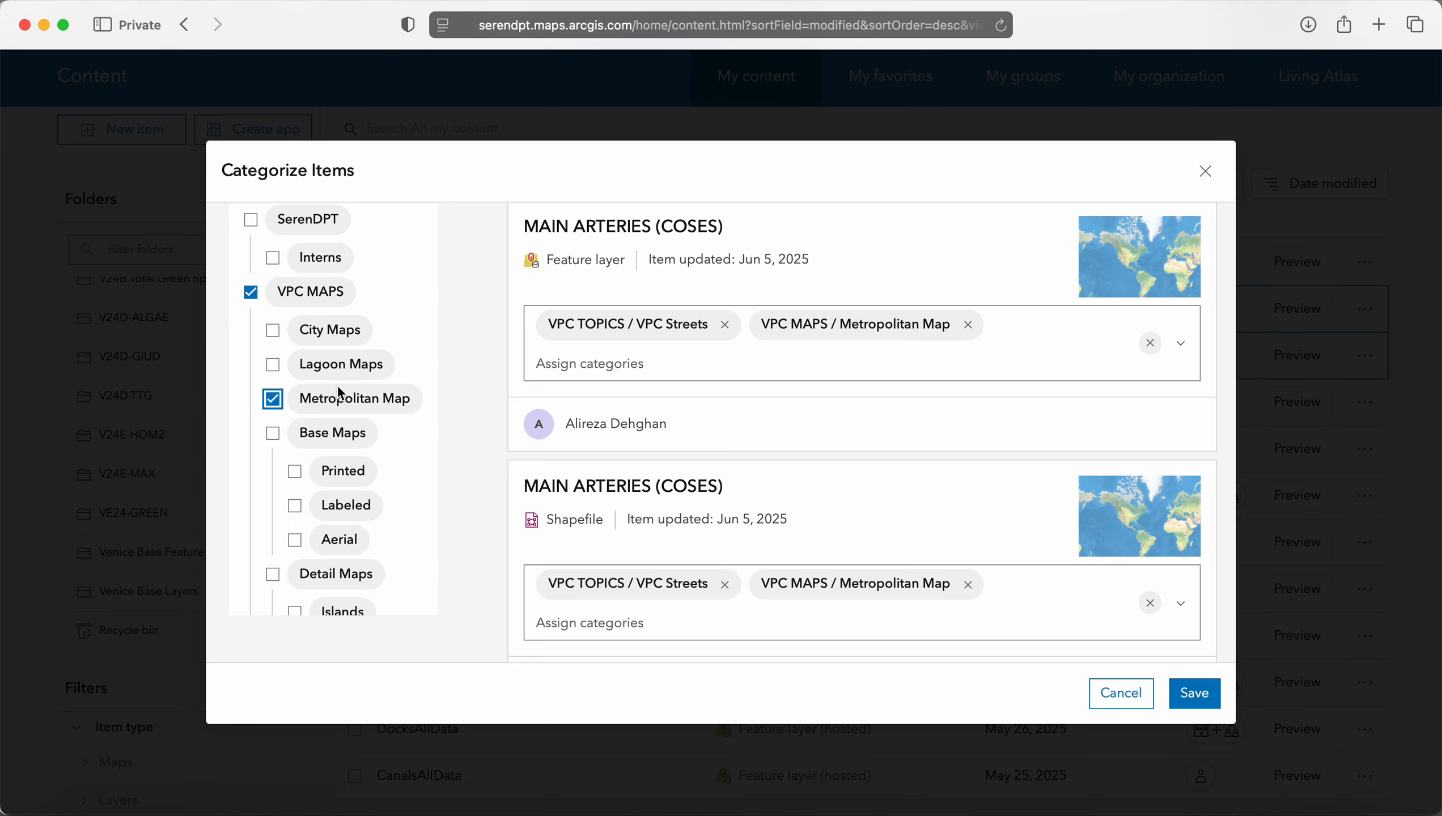
scroll(393, 409, "down", 10)
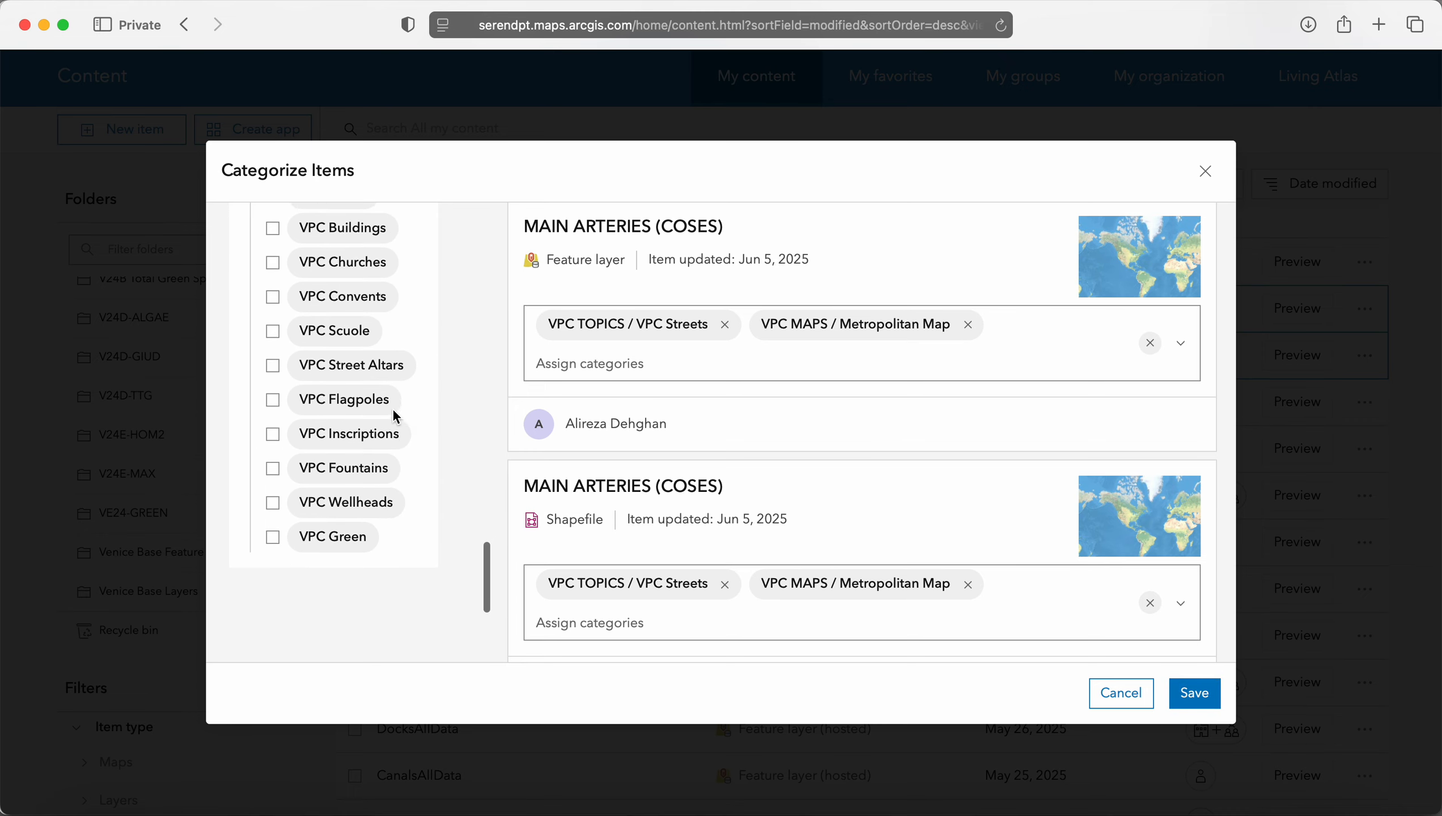
scroll(392, 408, "up", 3)
scroll(388, 392, "up", 1)
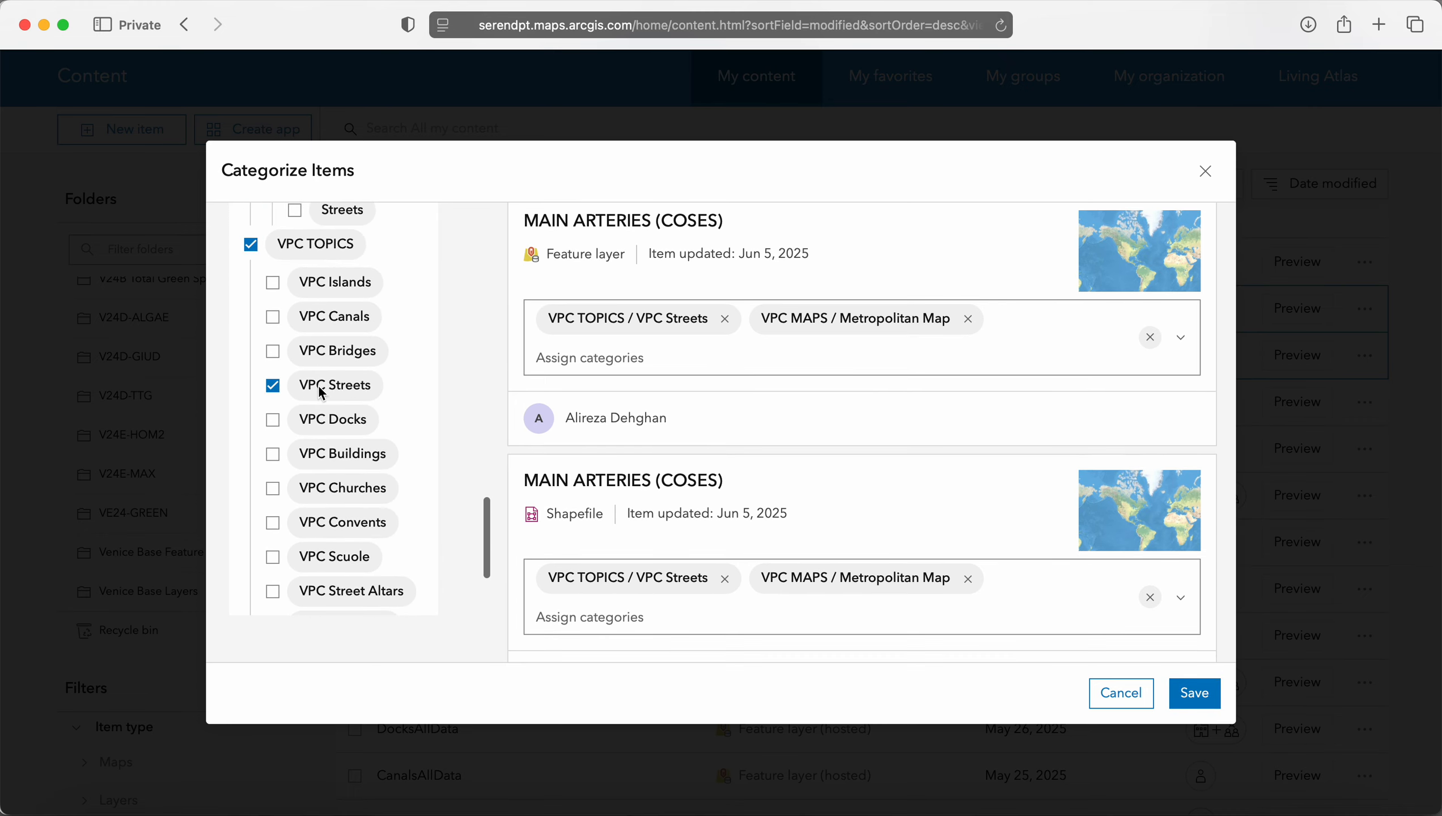
left_click(1198, 686)
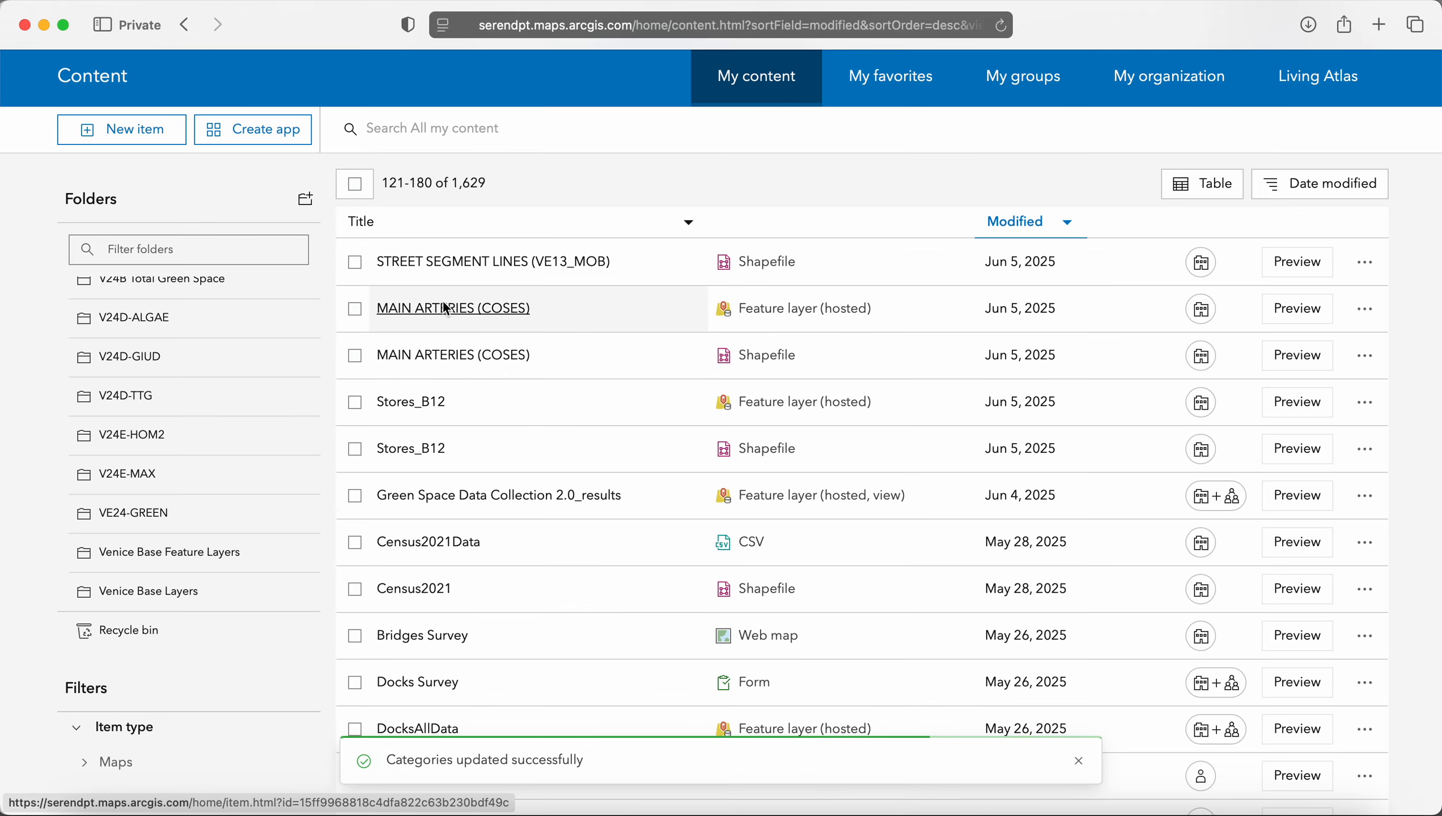
Filter the content list by the VPC Streets category to show the newly categorized items
scroll(197, 558, "down", 20)
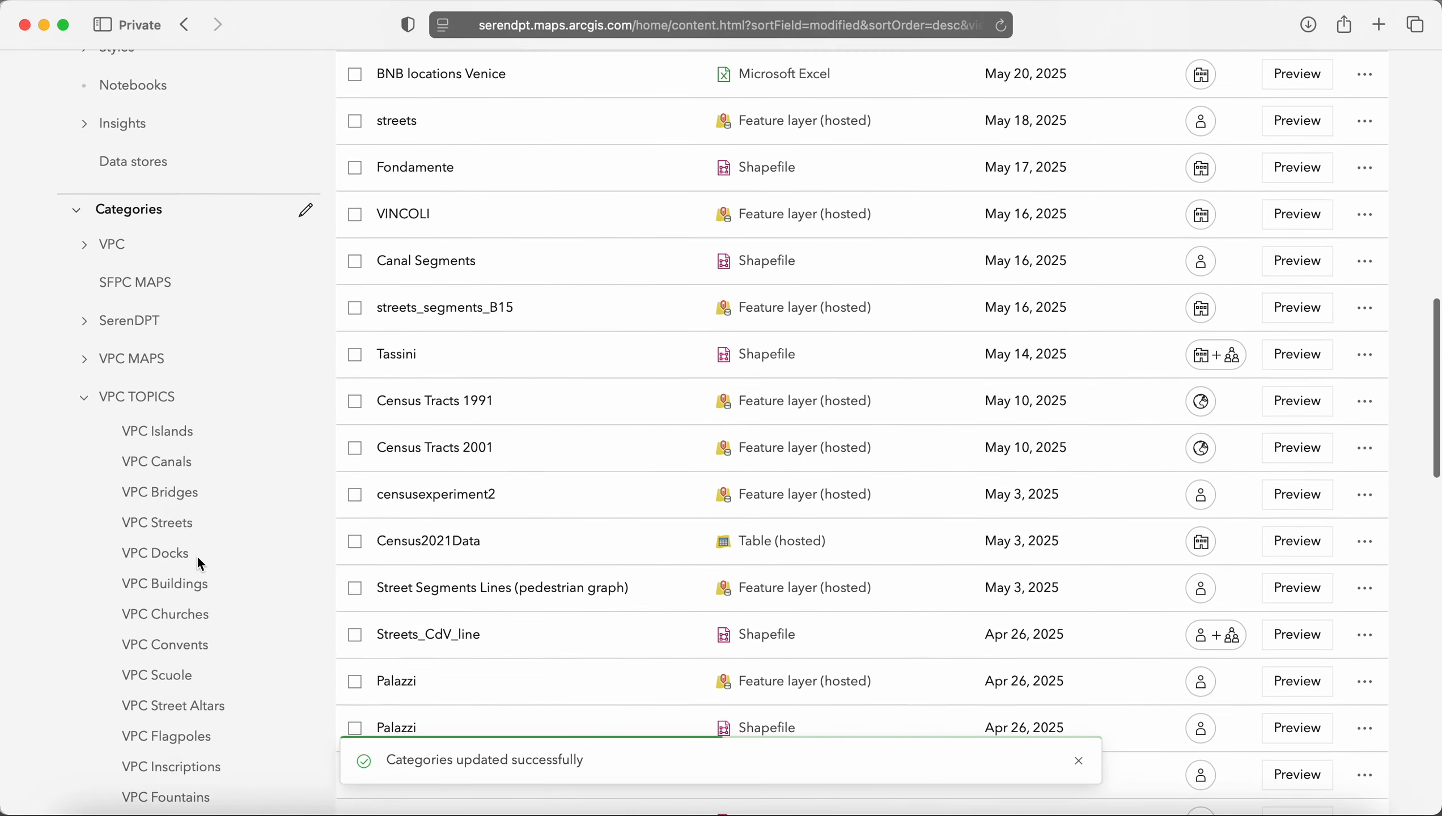
scroll(197, 557, "up", 3)
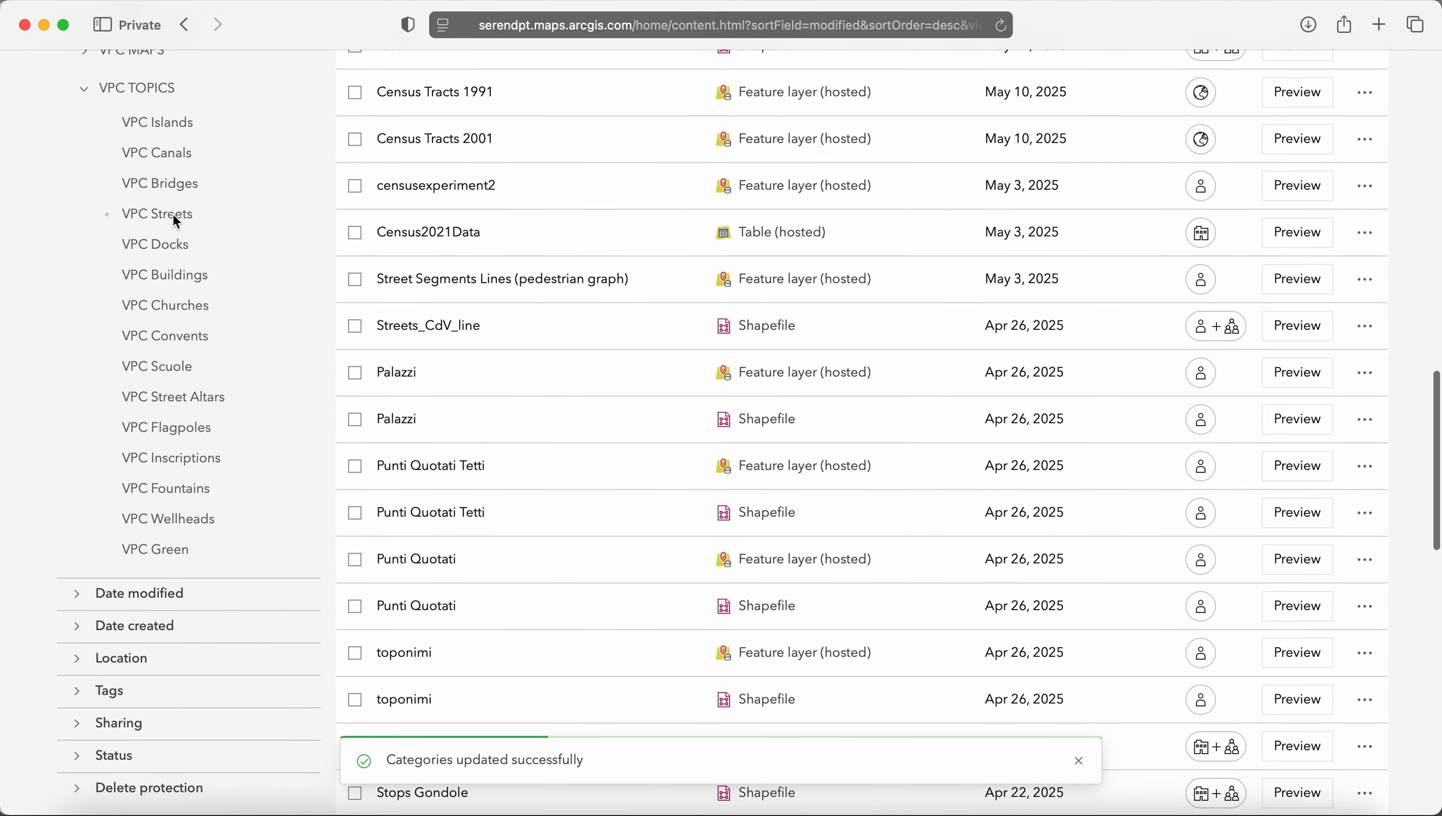
left_click(172, 215)
scroll(451, 257, "up", 12)
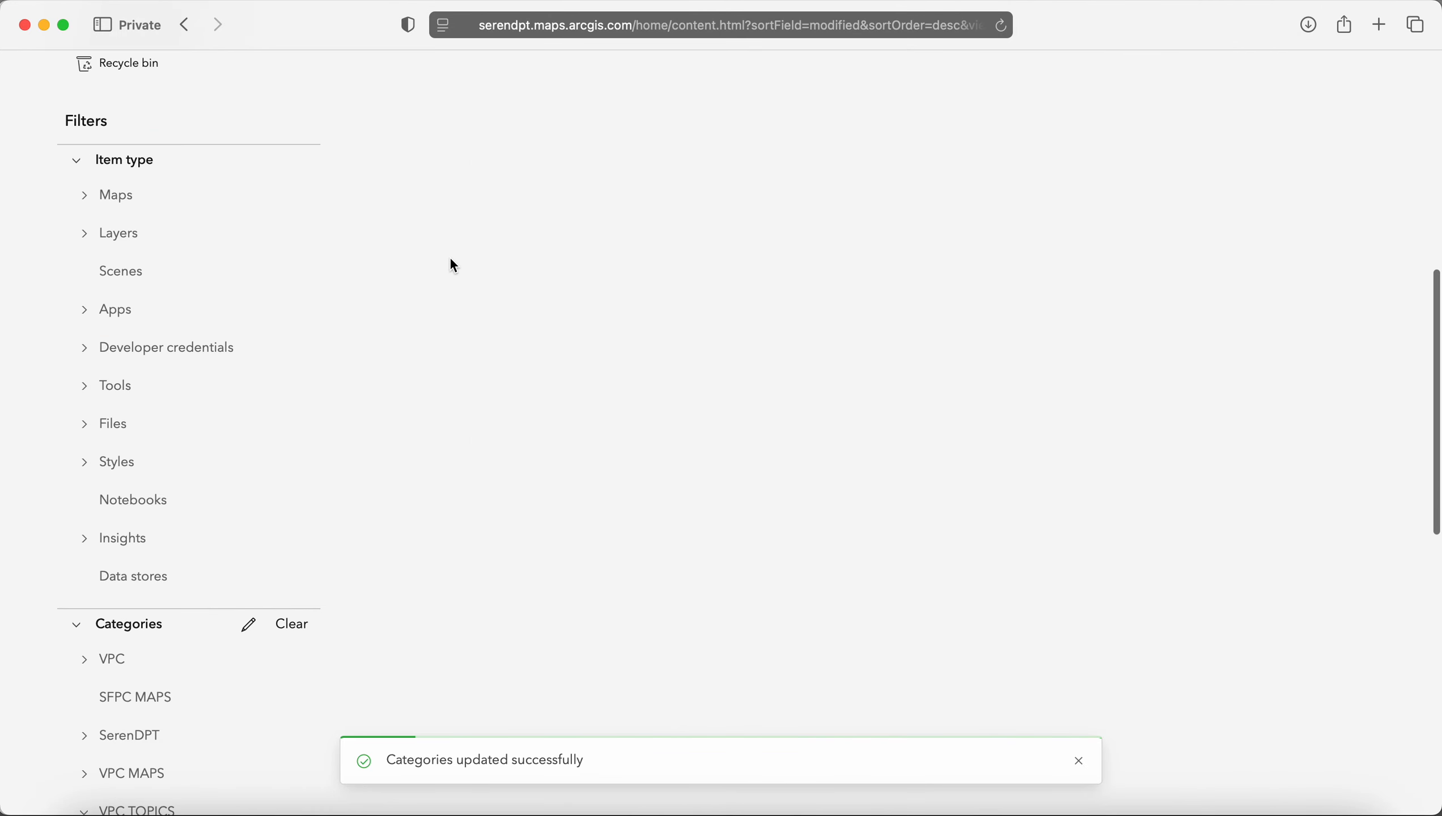
scroll(451, 263, "up", 10)
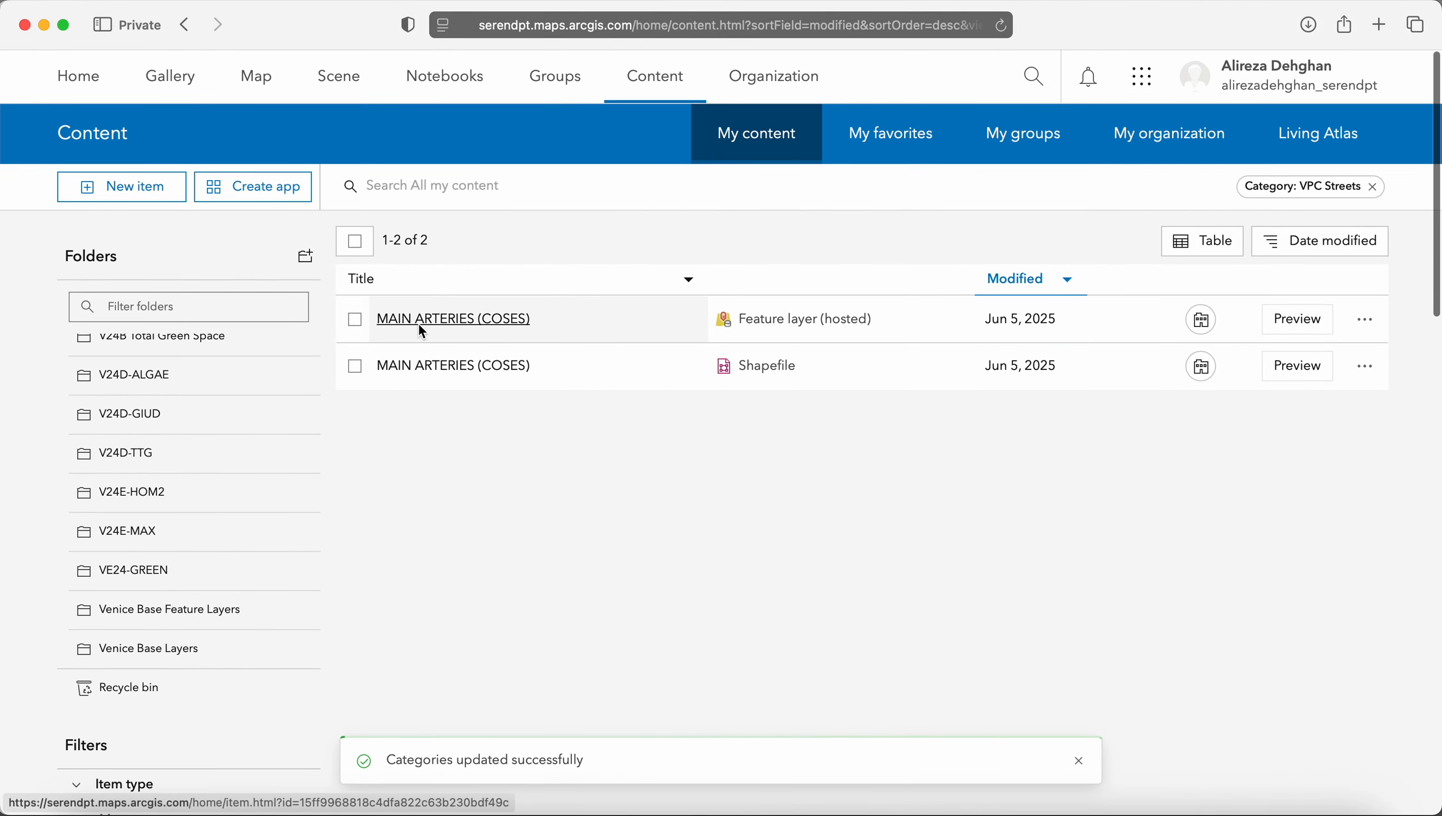
Open both MAIN ARTERIES (COSES) items in separate browser tabs and sign in to the feature layer's page with the saved username and password
left_click(421, 332, "super")
left_click(423, 392, "super")
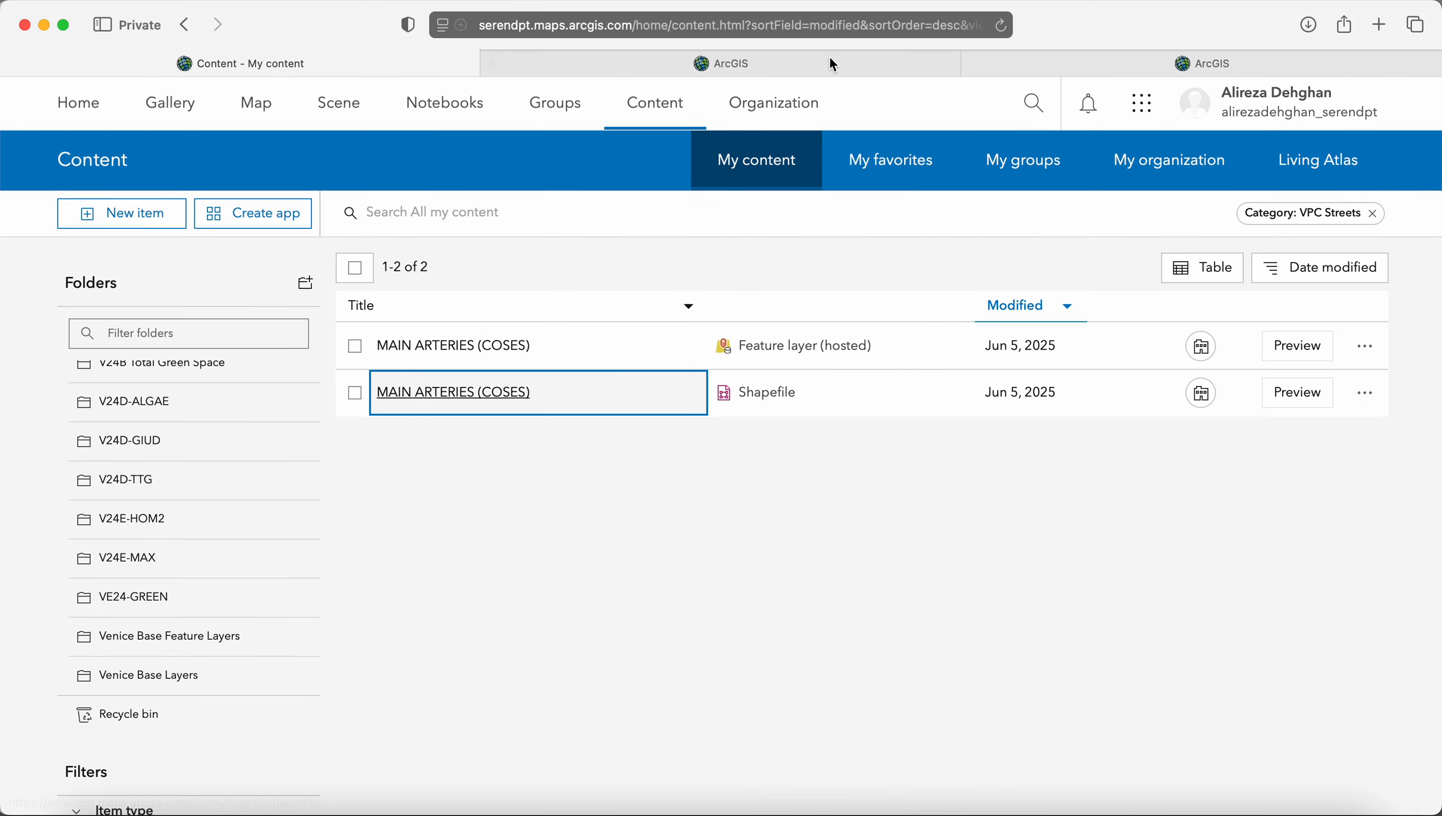
left_click(819, 61)
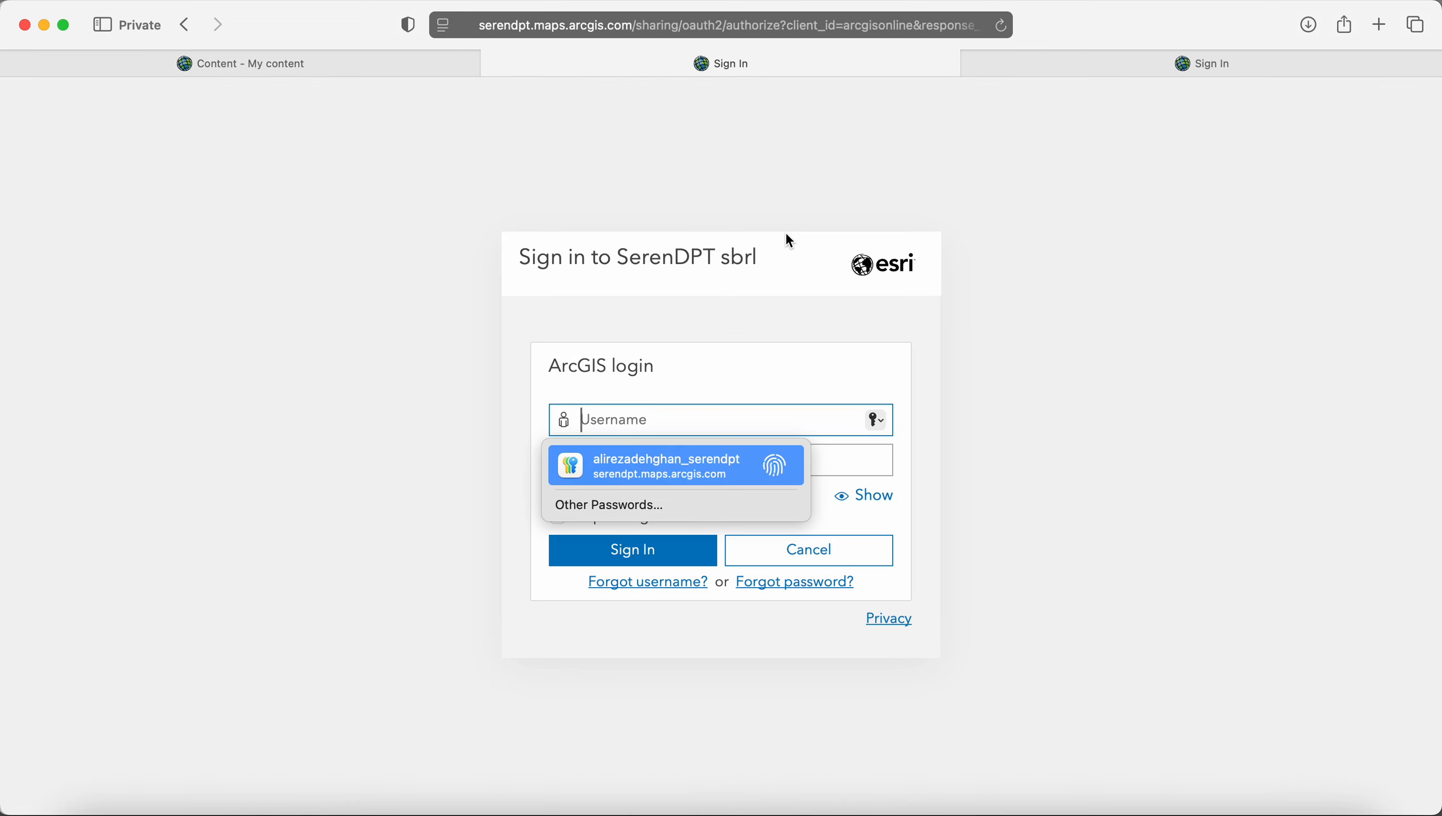
key("Return")
key("Return")
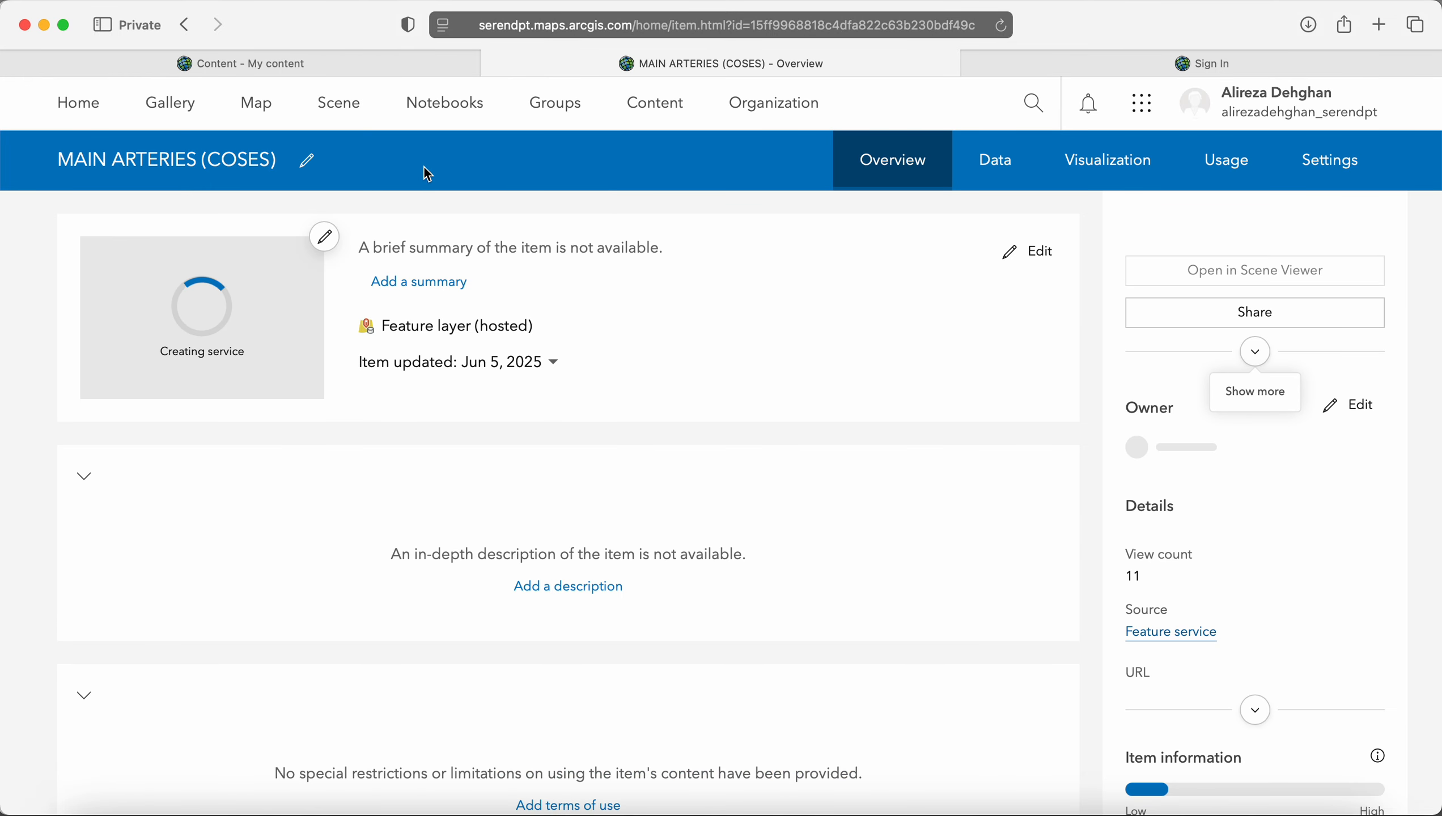
Rename the MAIN ARTERIES (COSES) hosted feature layer as "VPC Arteries of Venice - Metropolitan" and save the title
left_click(307, 161)
left_click_drag(313, 166, 46, 160)
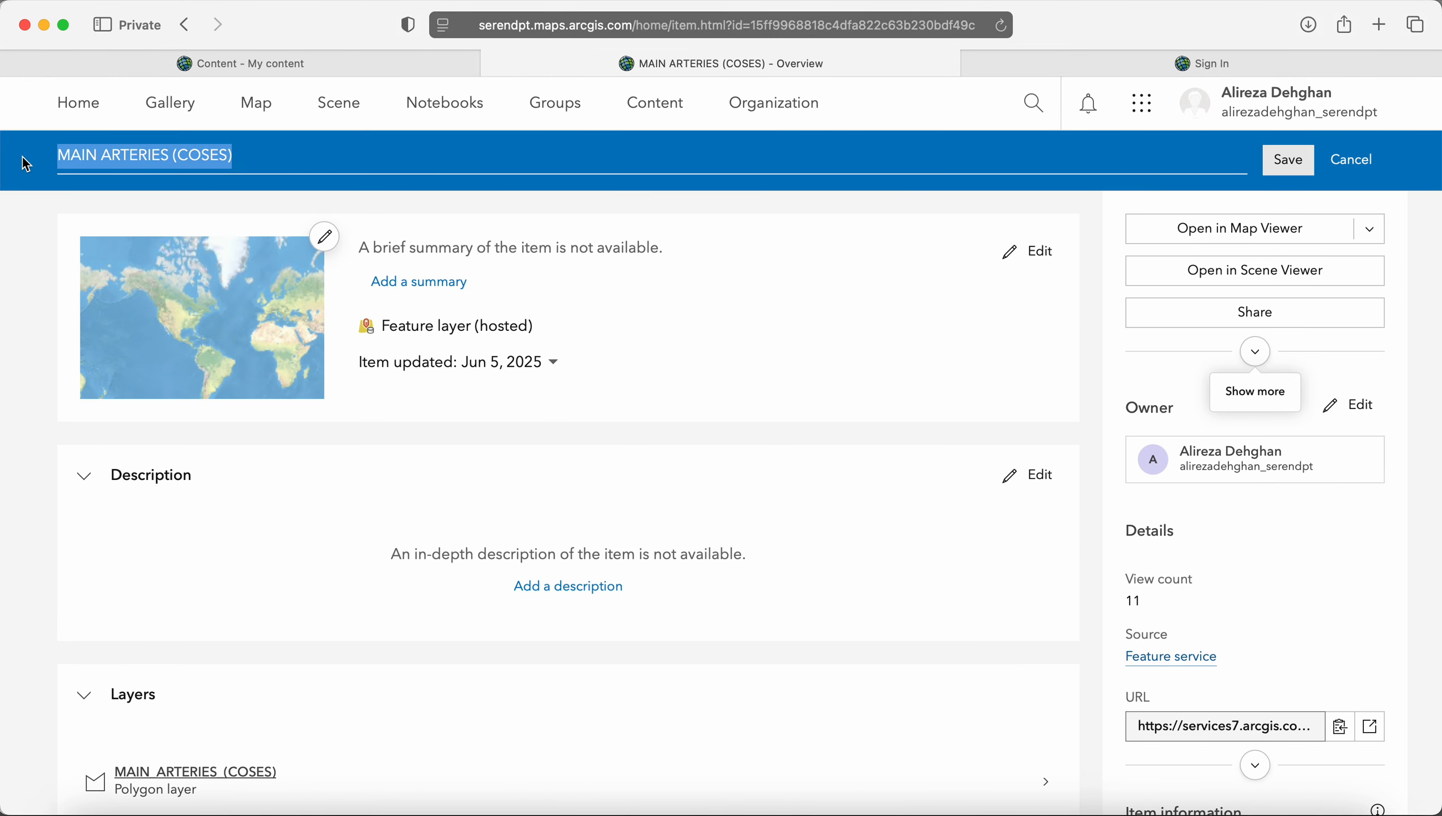
type("VPC")
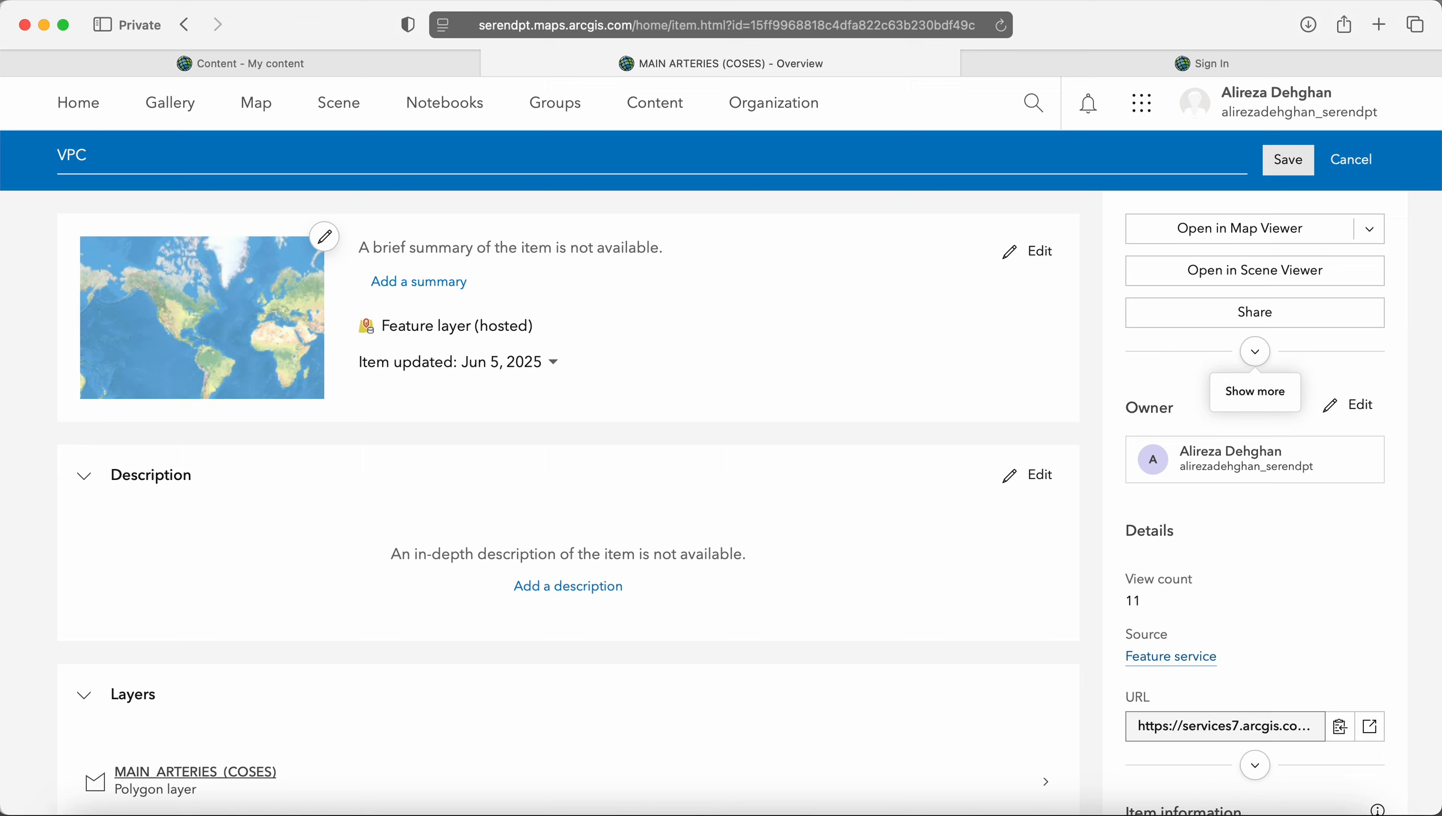
type("Arteries of Venice")
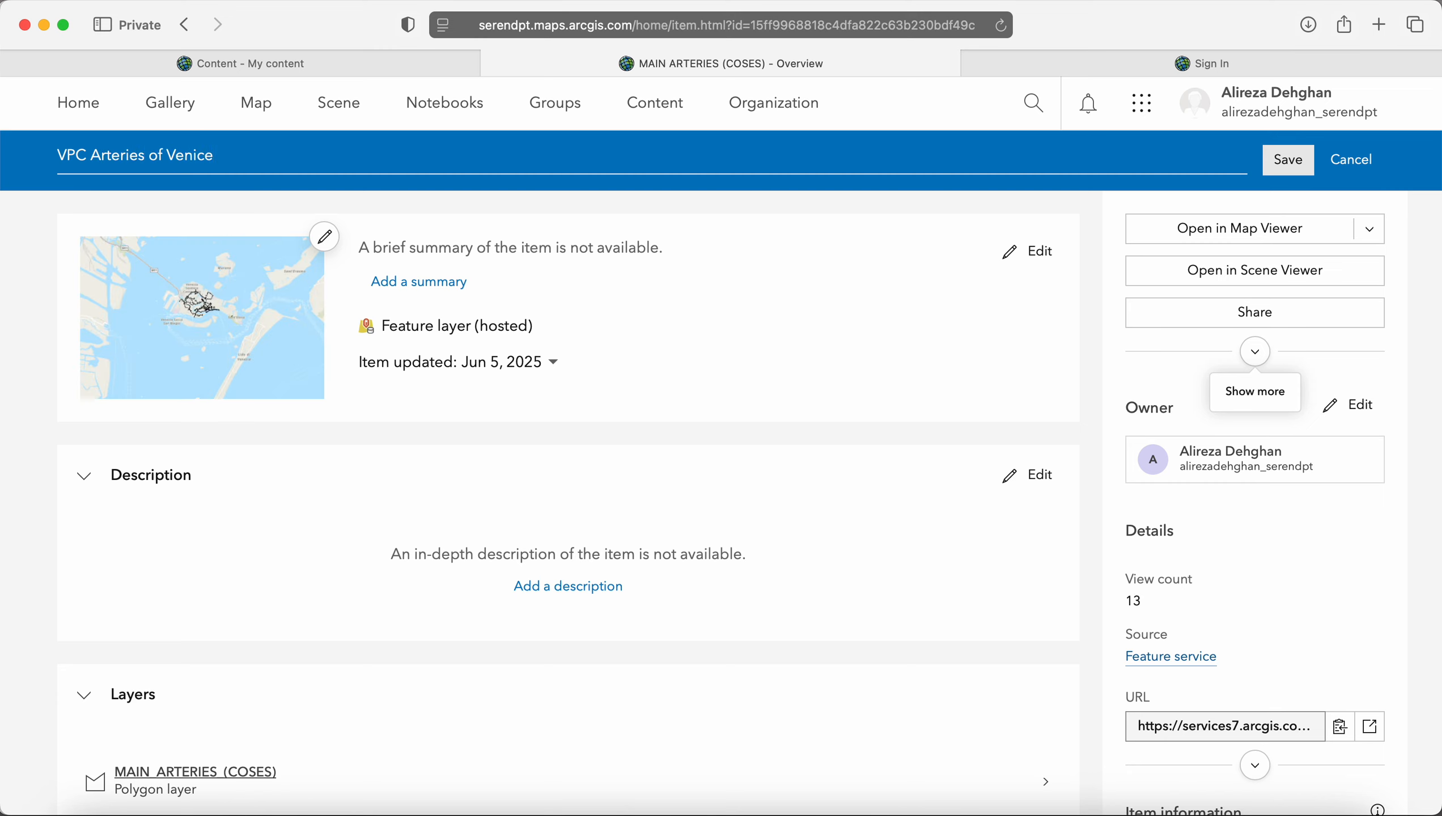
type(" - Metropolitan")
double_click(72, 160)
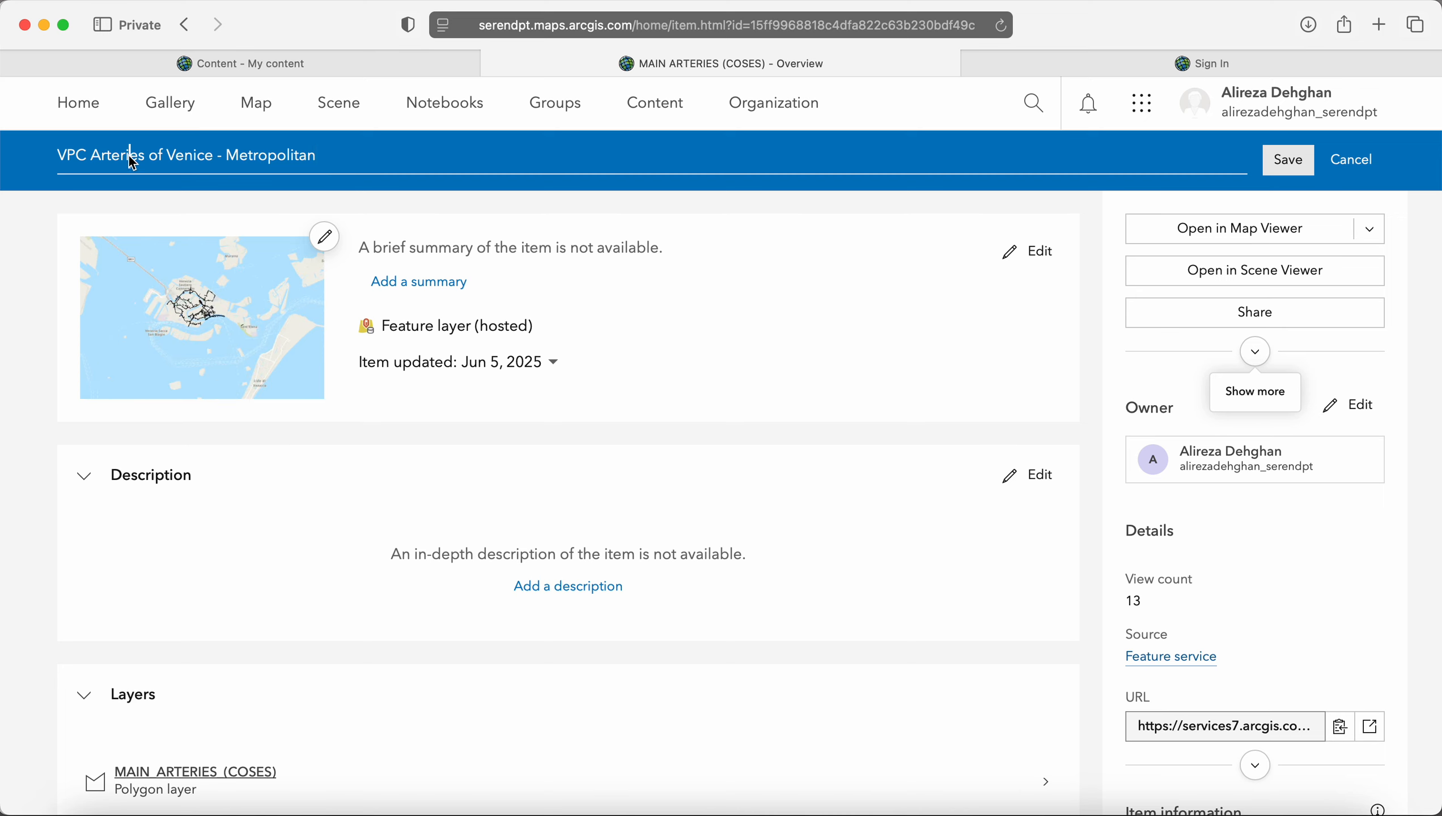
left_click_drag(129, 155, 194, 163)
left_click(224, 165)
double_click(246, 165)
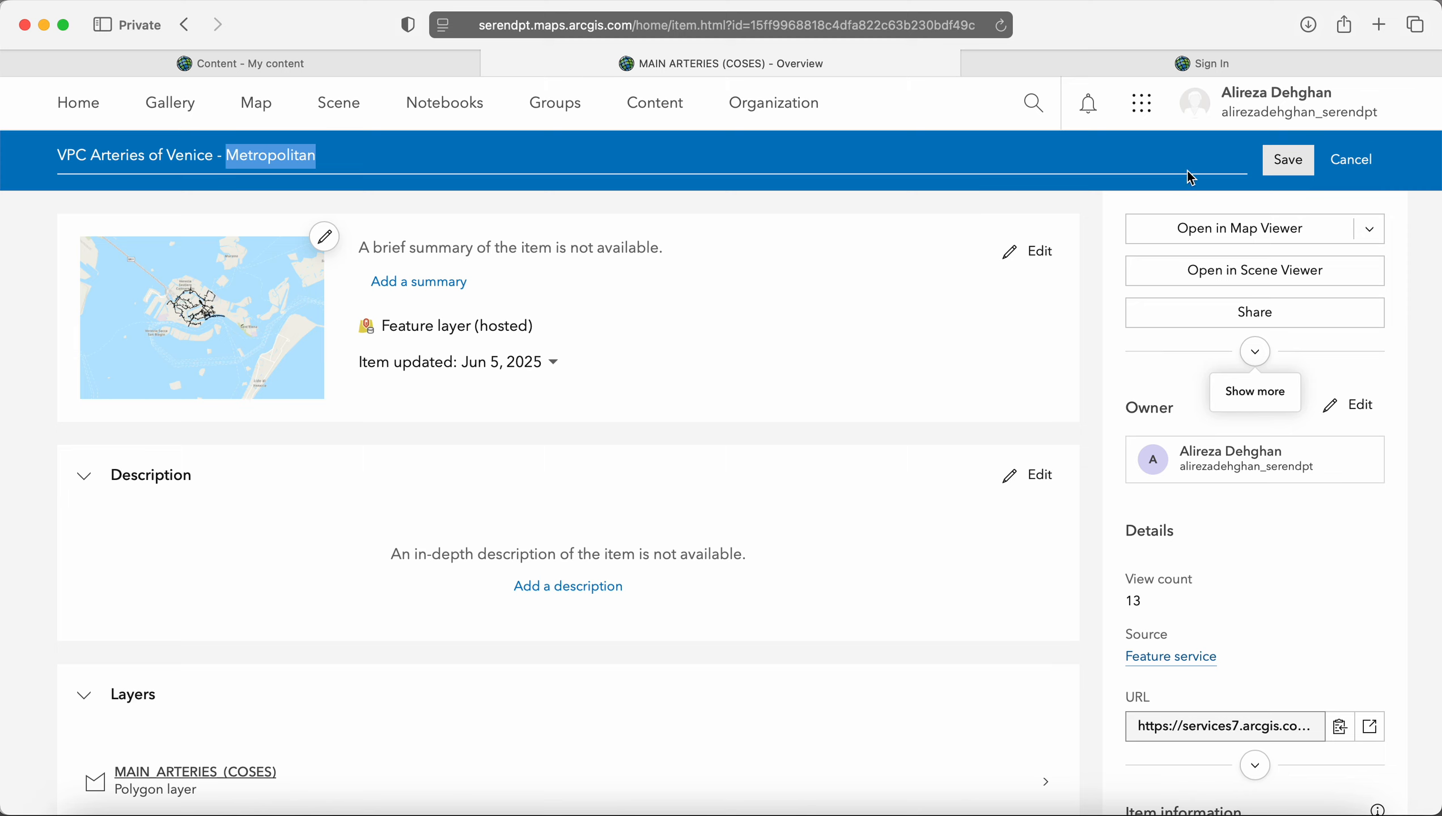
left_click(1278, 161)
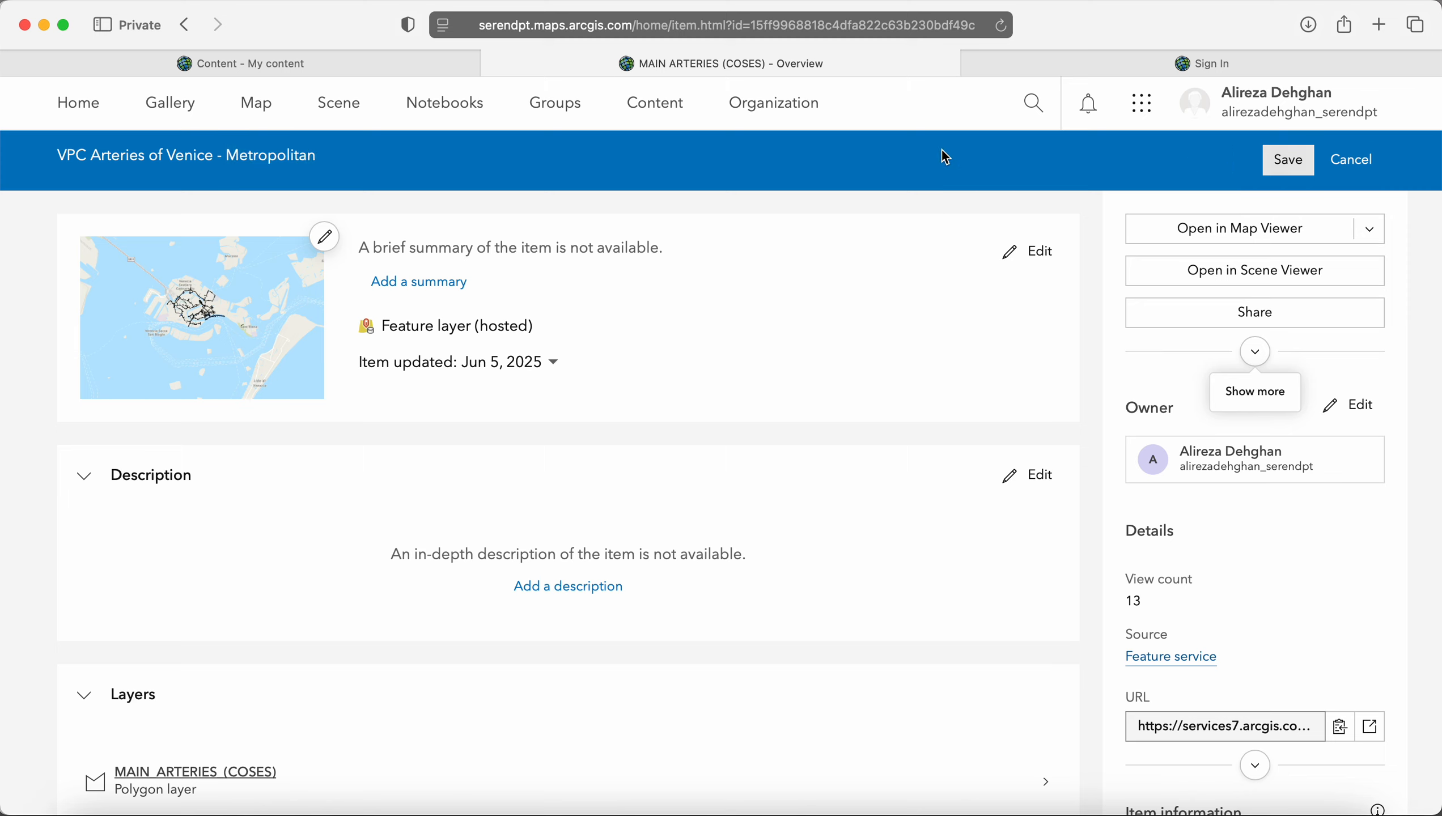
Copy the feature layer's new title and sign in to the shapefile's item page with the saved username and password
left_click(411, 160)
triple_click(366, 153)
key("super+c")
scroll(597, 139, "left", 2)
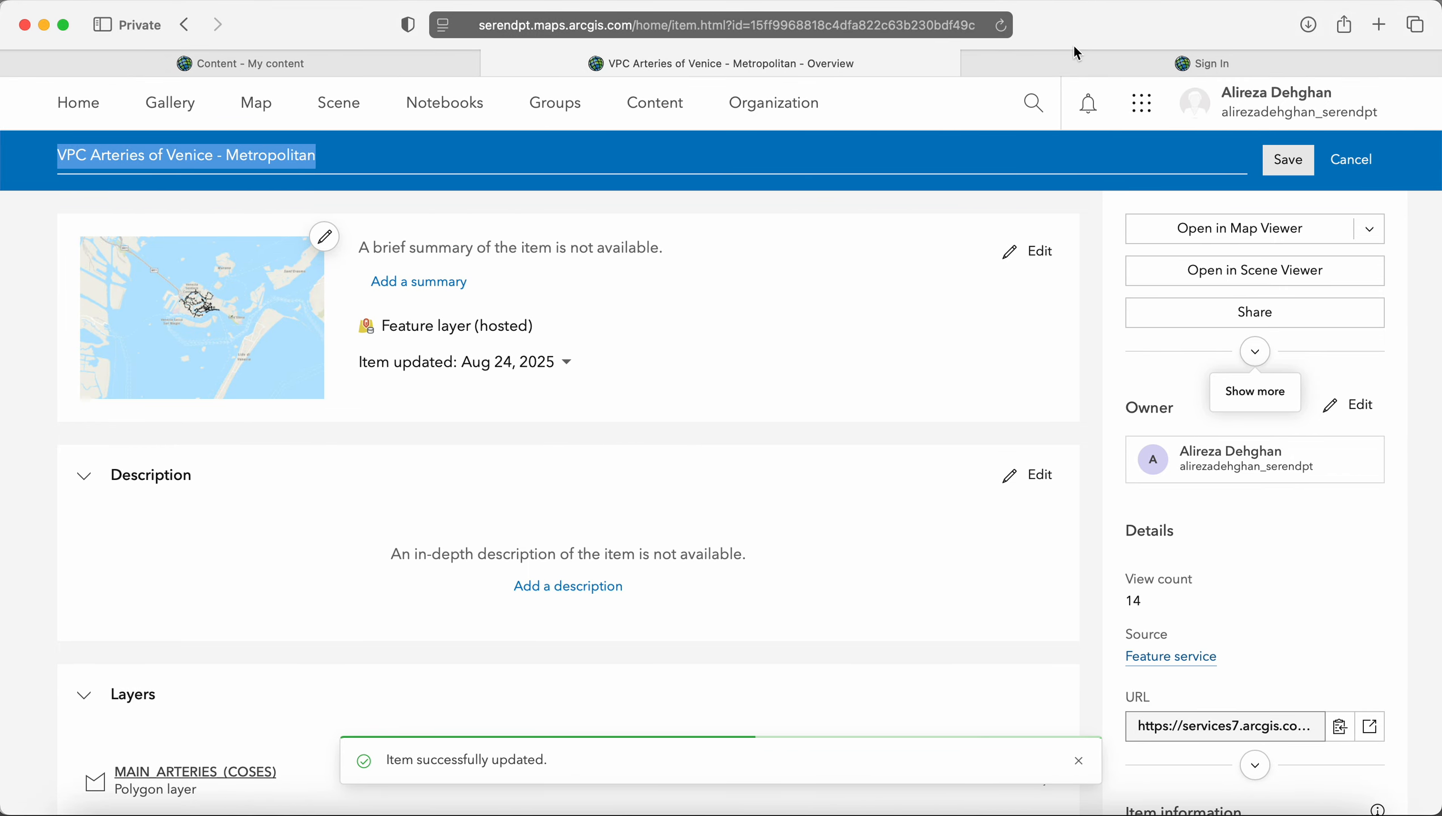
left_click(1032, 98)
left_click(1027, 62)
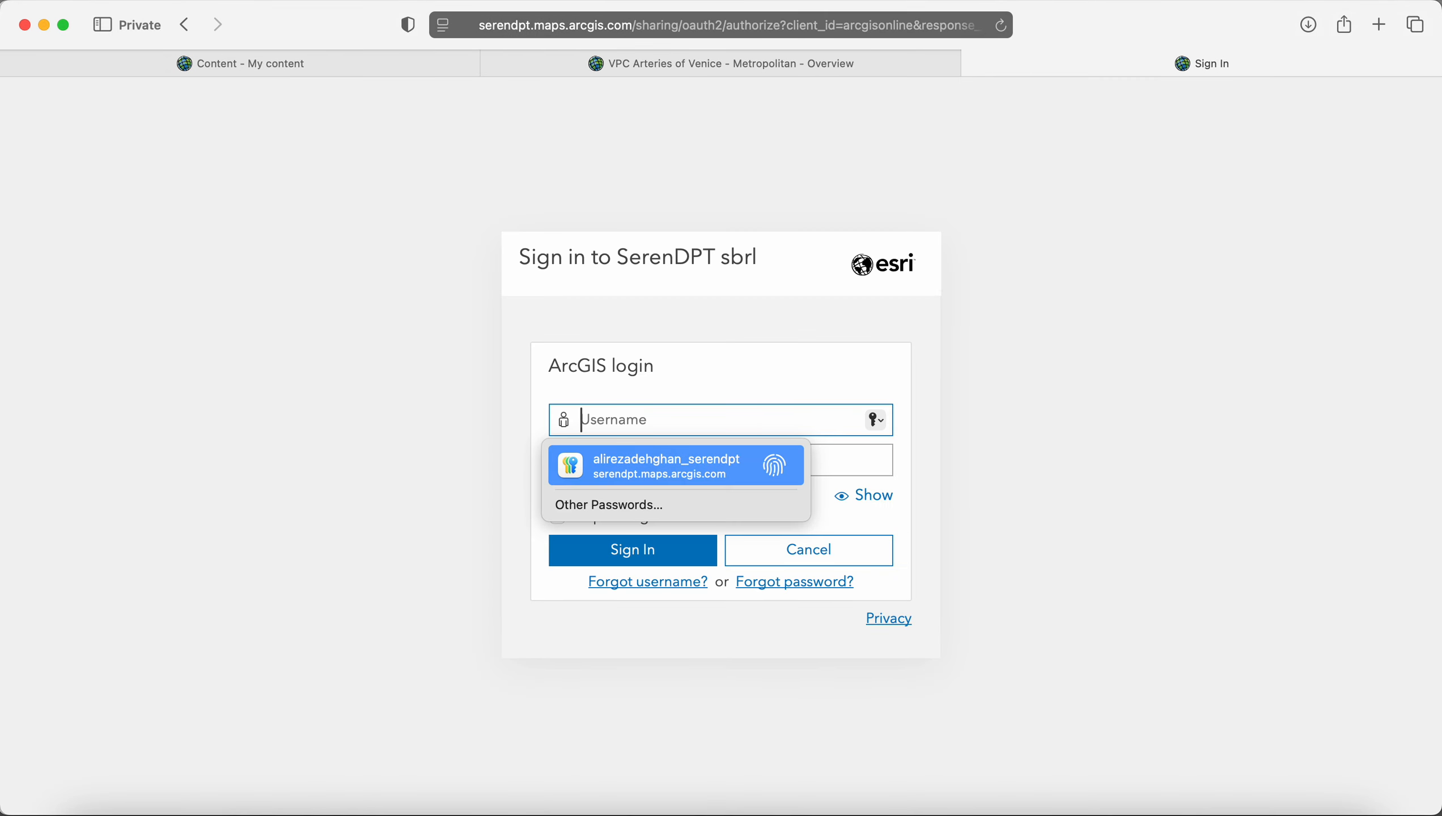
key("Return")
left_click(615, 541)
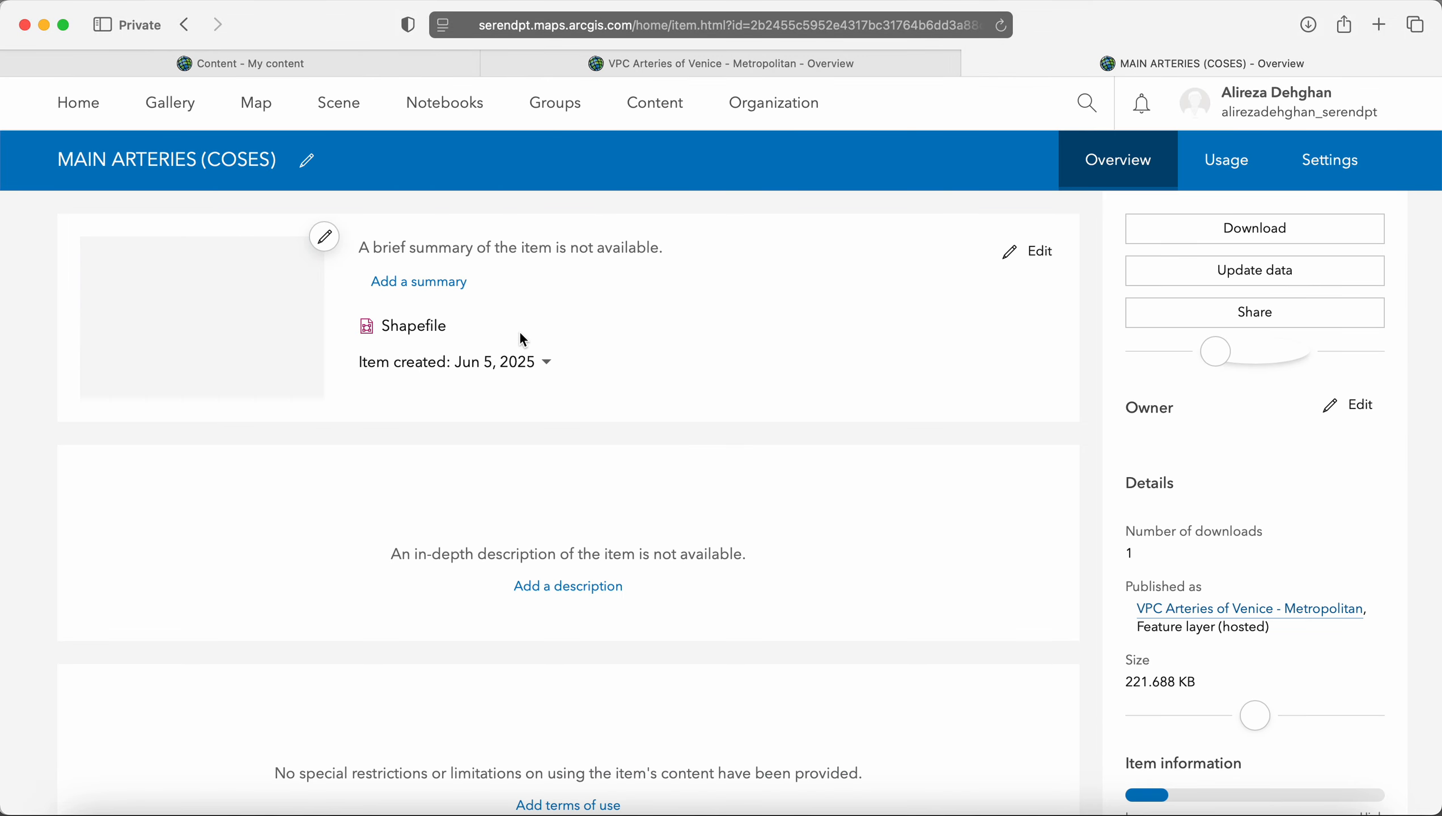
Rename the shapefile item with the copied title "VPC Arteries of Venice - Metropolitan" and save it
left_click(308, 161)
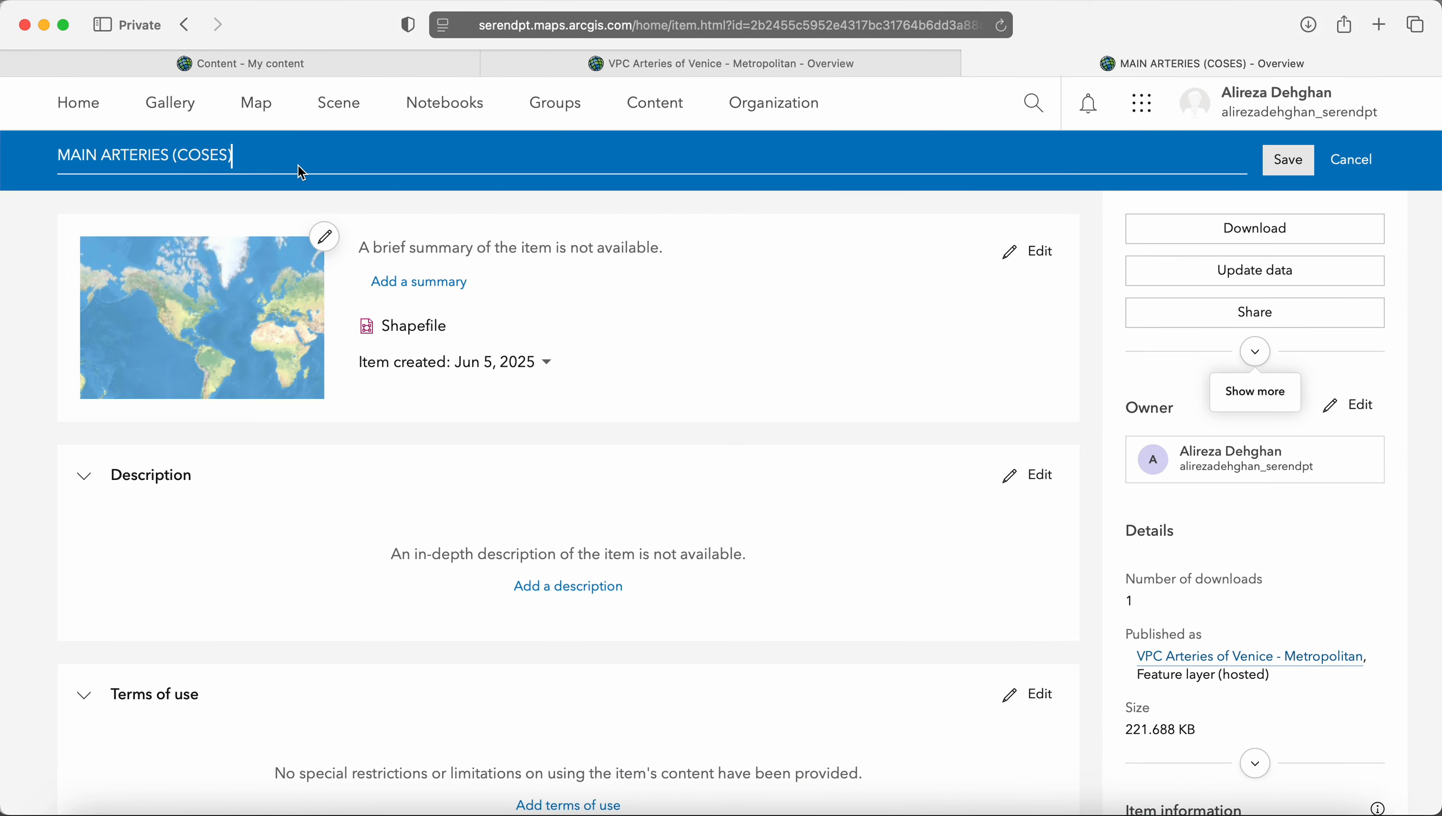
key("super+v")
left_click(1281, 166)
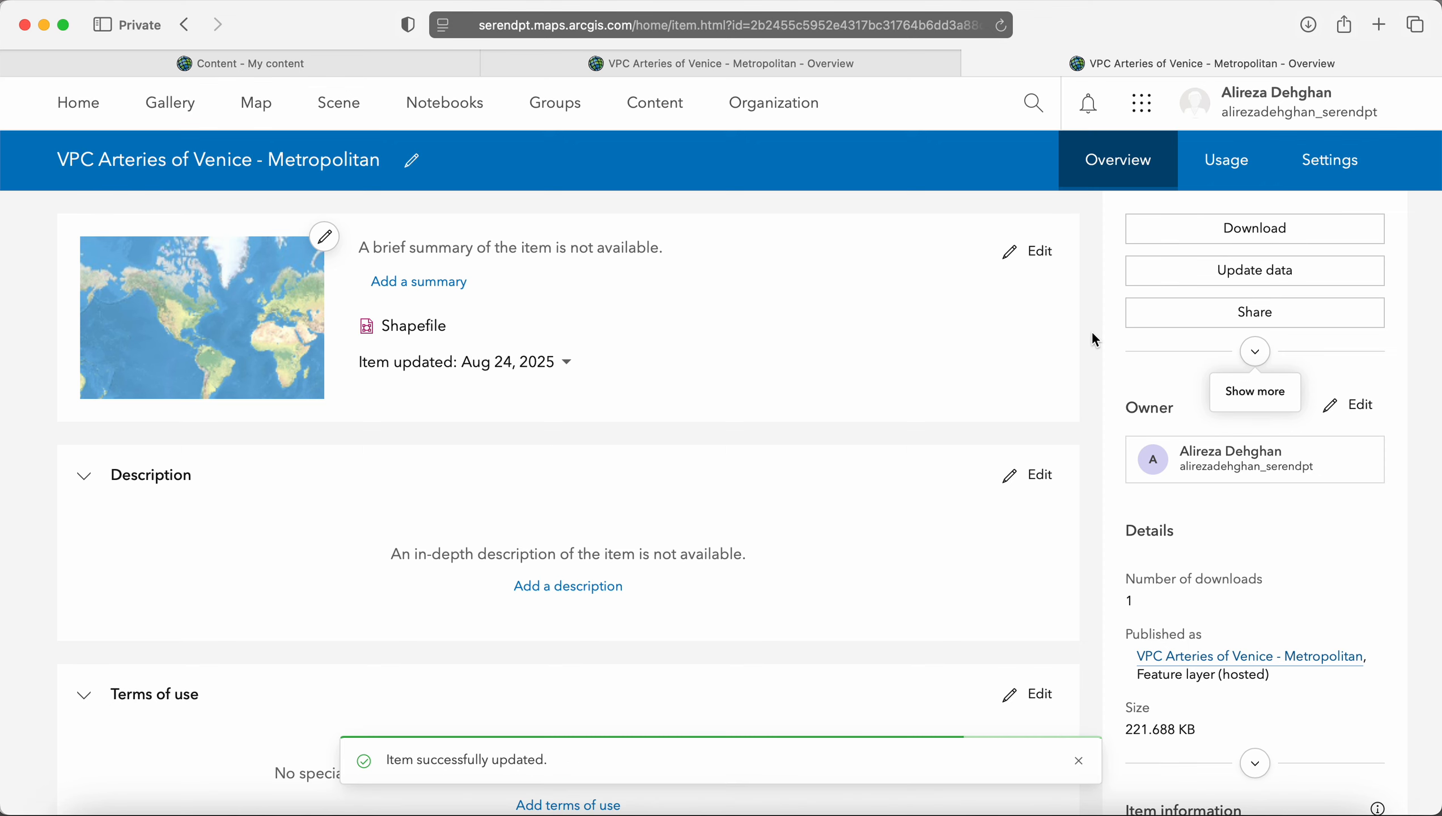
Return to the My content list and check the two renamed VPC Arteries of Venice items
left_click(678, 108)
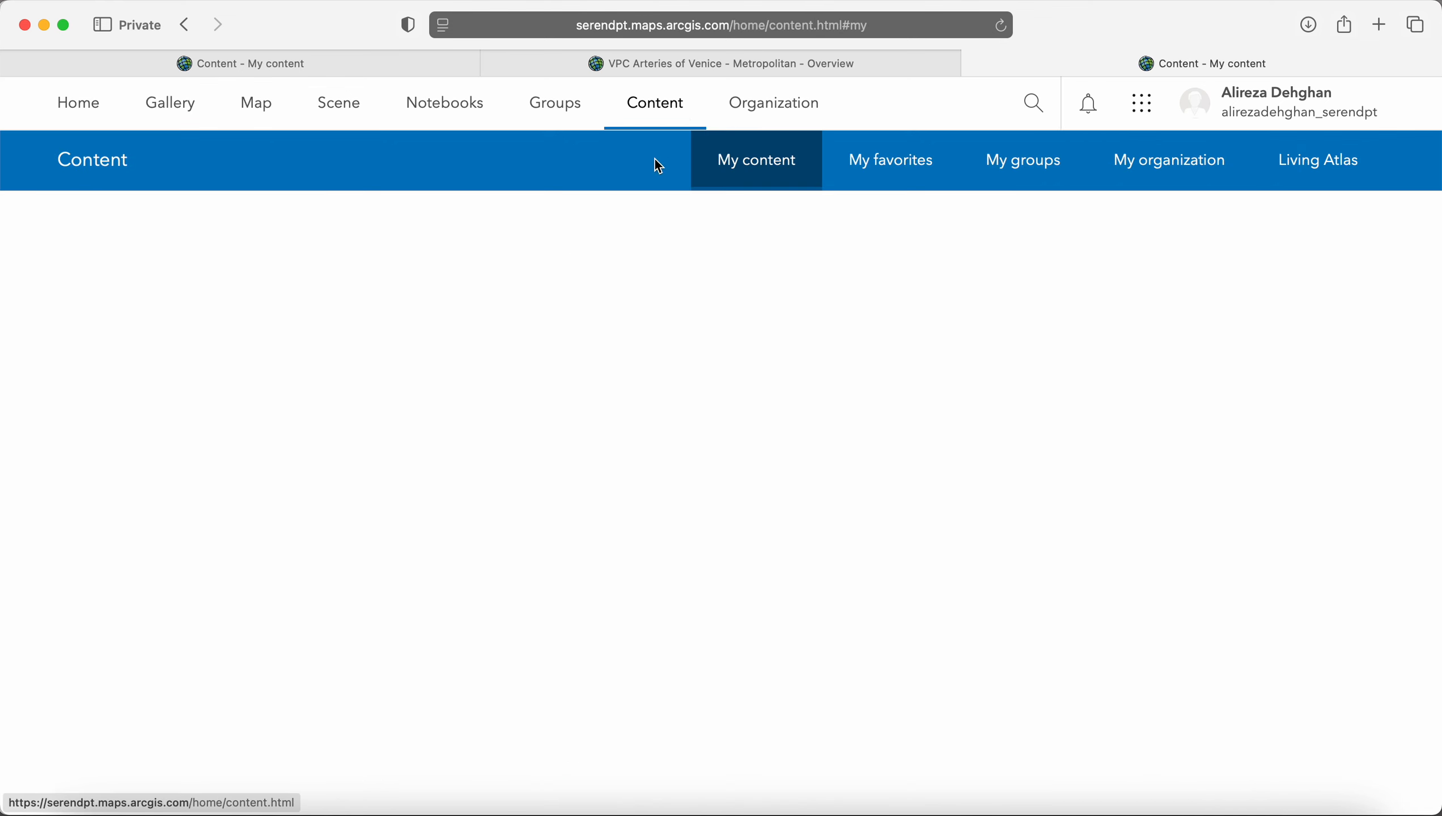
scroll(588, 325, "down", 3)
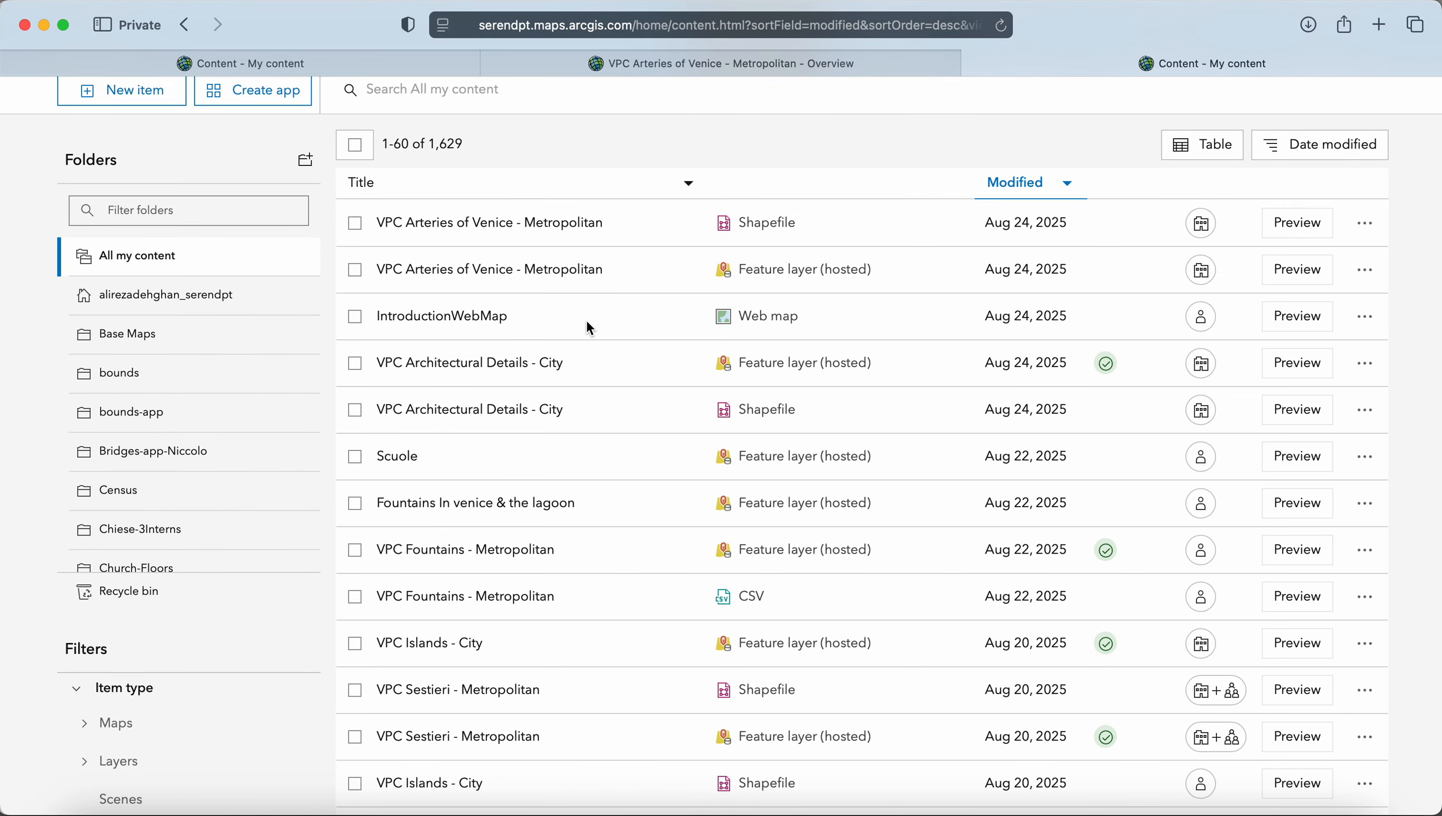
scroll(589, 326, "up", 2)
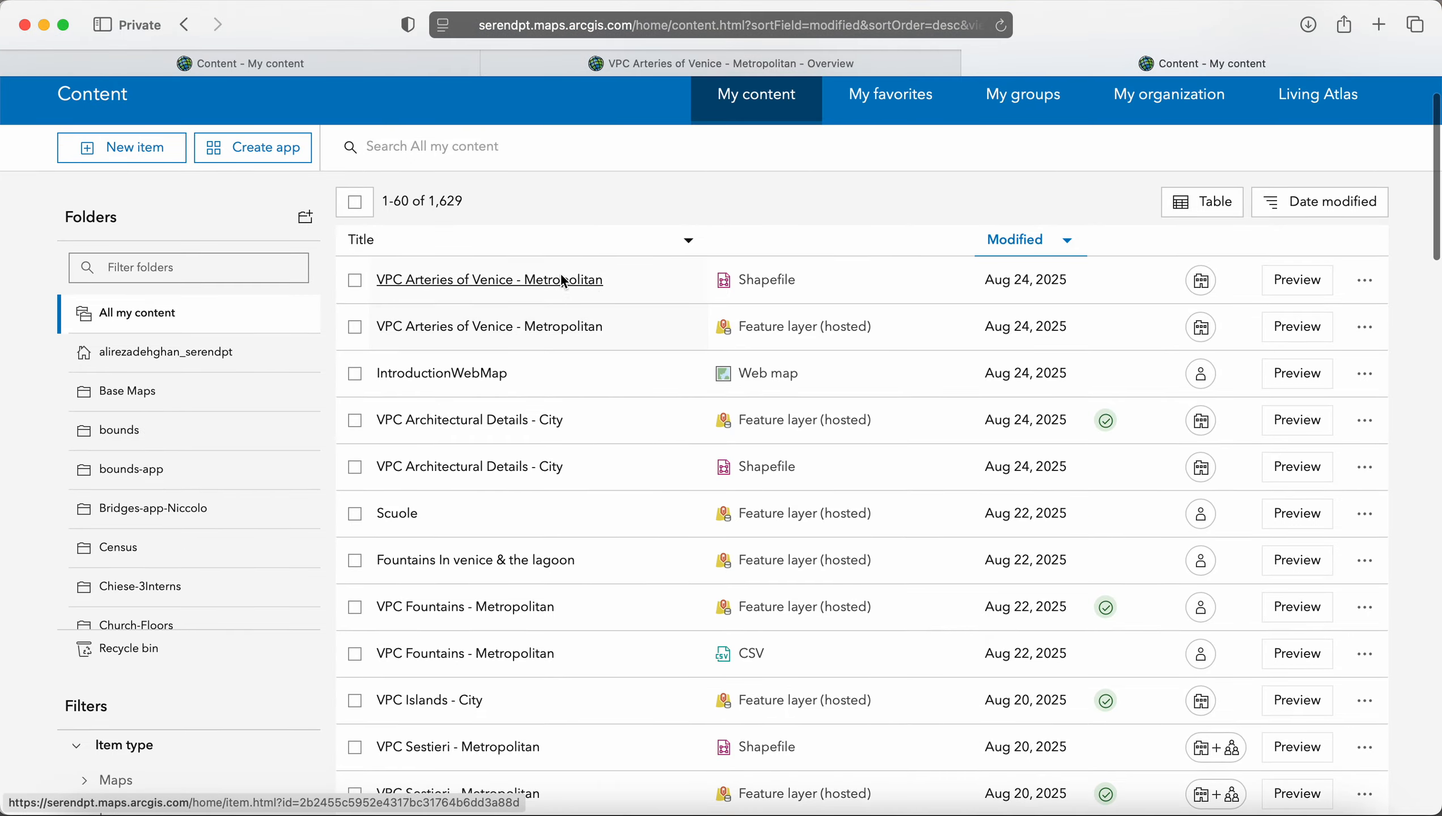
scroll(590, 333, "up", 2)
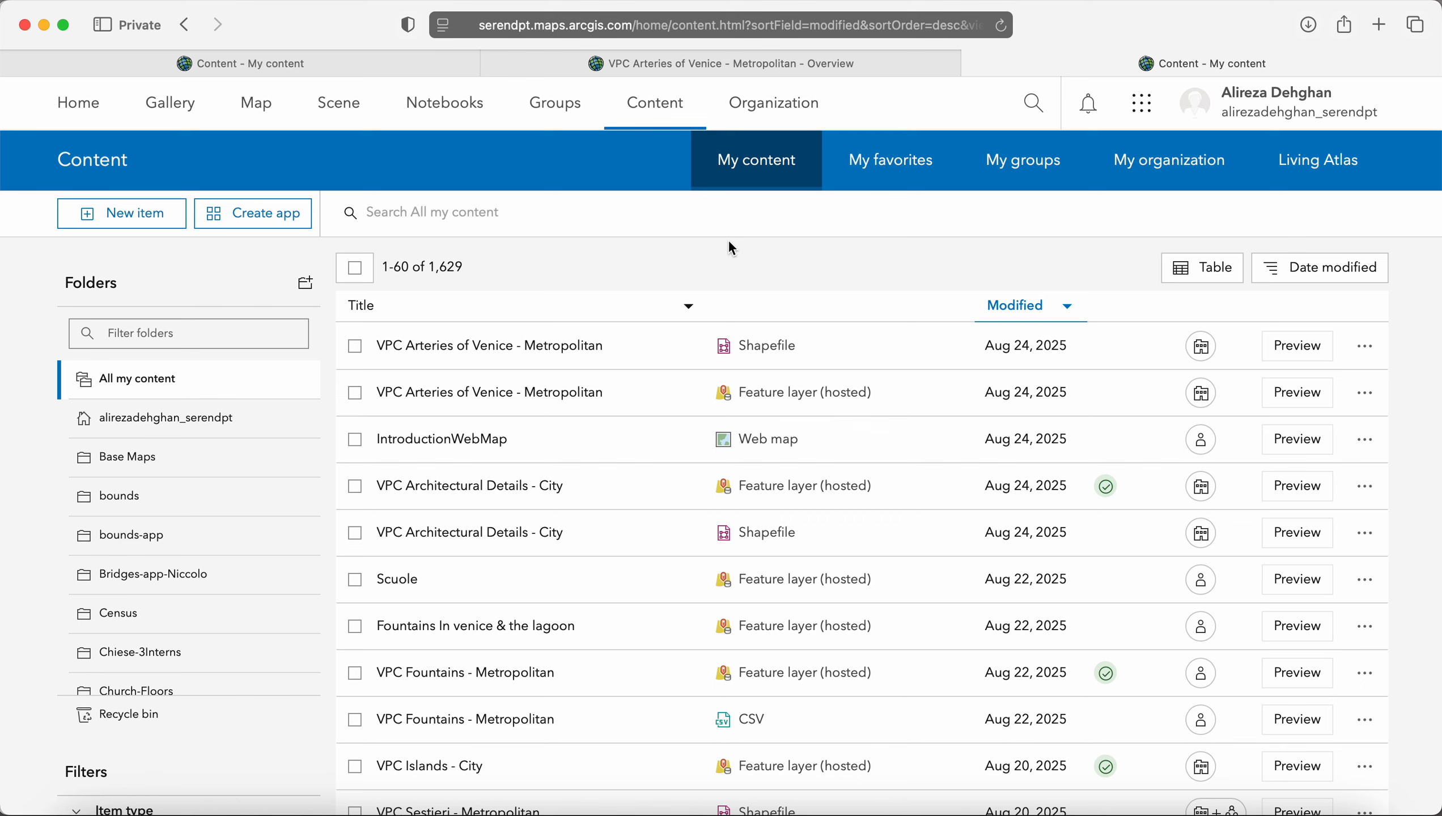
key("shift+super+5")
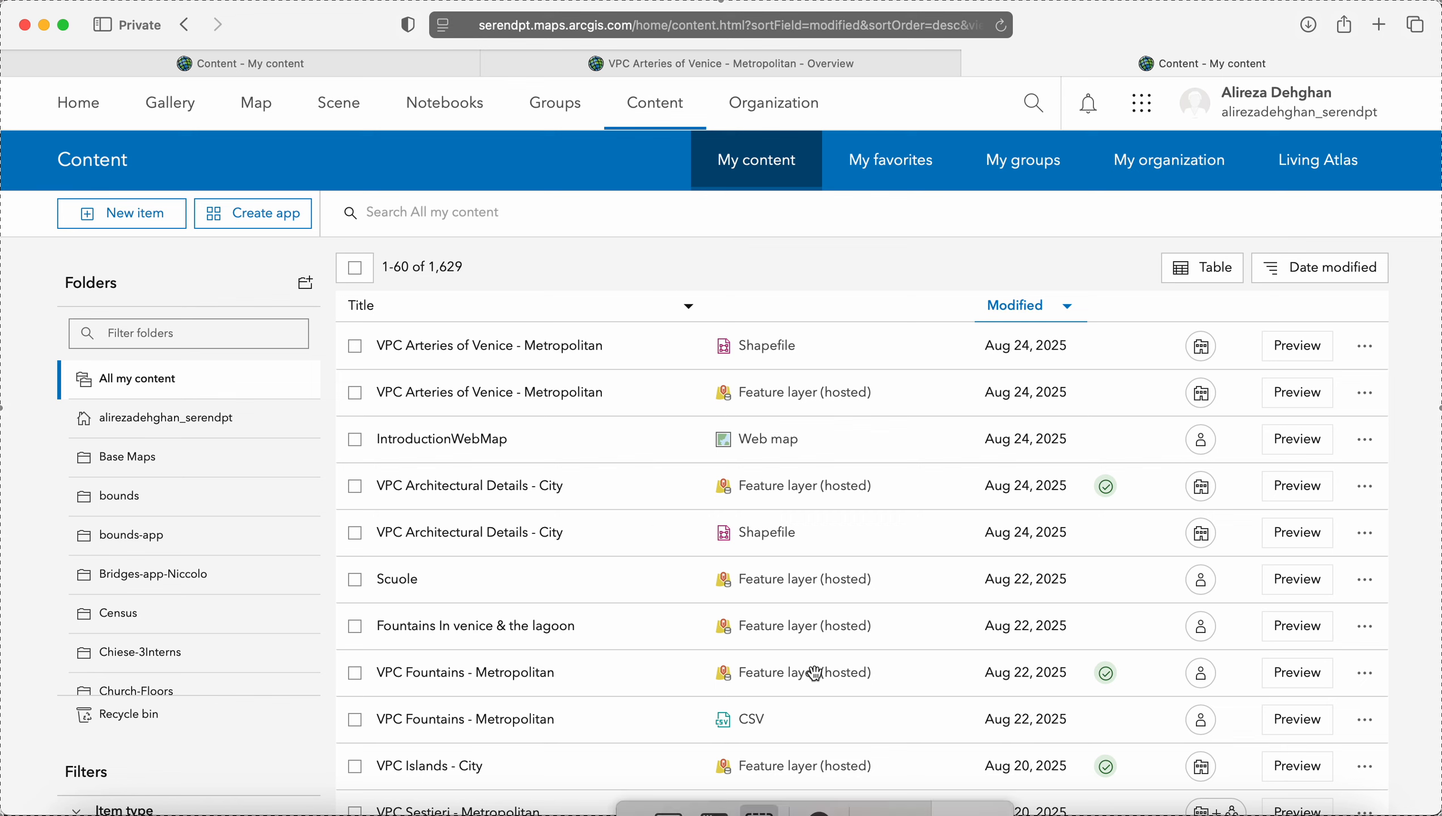